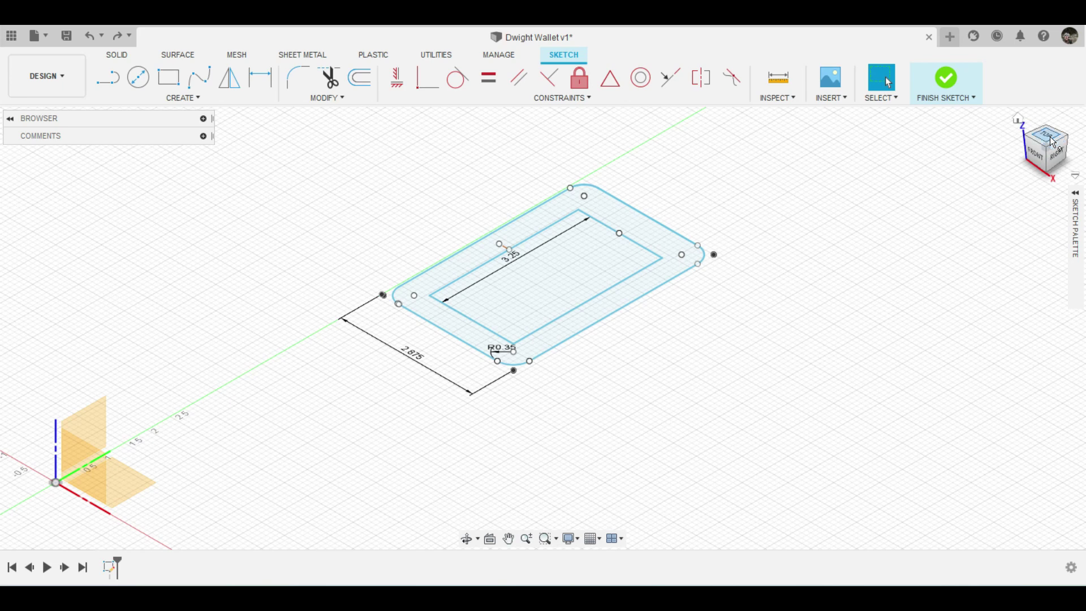
# Switch to the Top view, rotated so the outline lies horizontally at the left.
pyautogui.click(1054, 141)
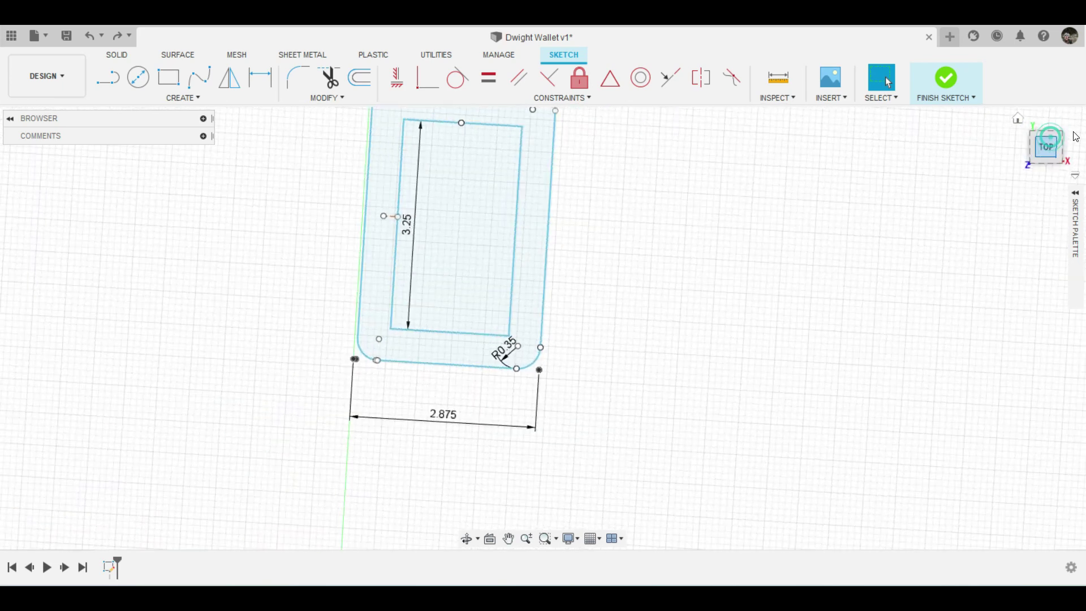
pyautogui.click(1077, 132)
pyautogui.moveTo(701, 248); pyautogui.dragTo(490, 361, button='middle')
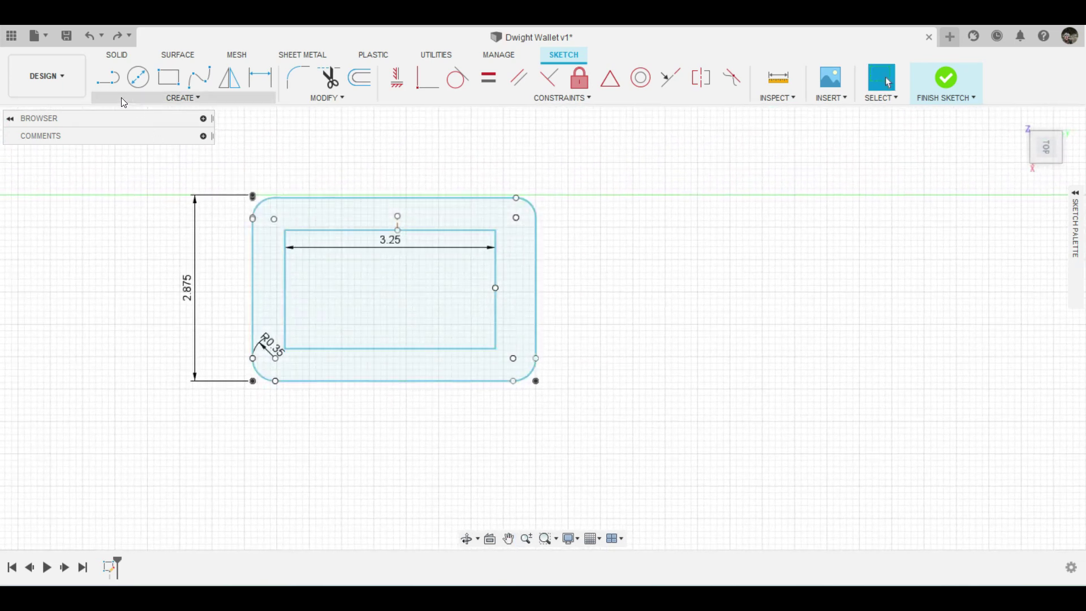
# Redo the Move/Copy so a copy of the outline sits below the original, with both in view.
pyautogui.click(119, 40)
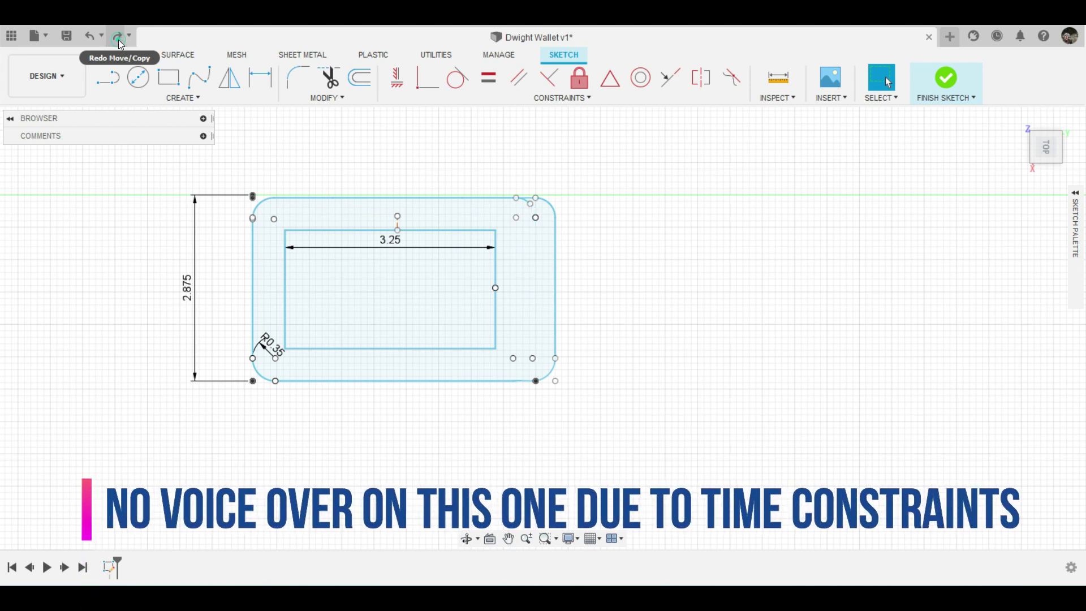
pyautogui.click(118, 42)
pyautogui.click(119, 41)
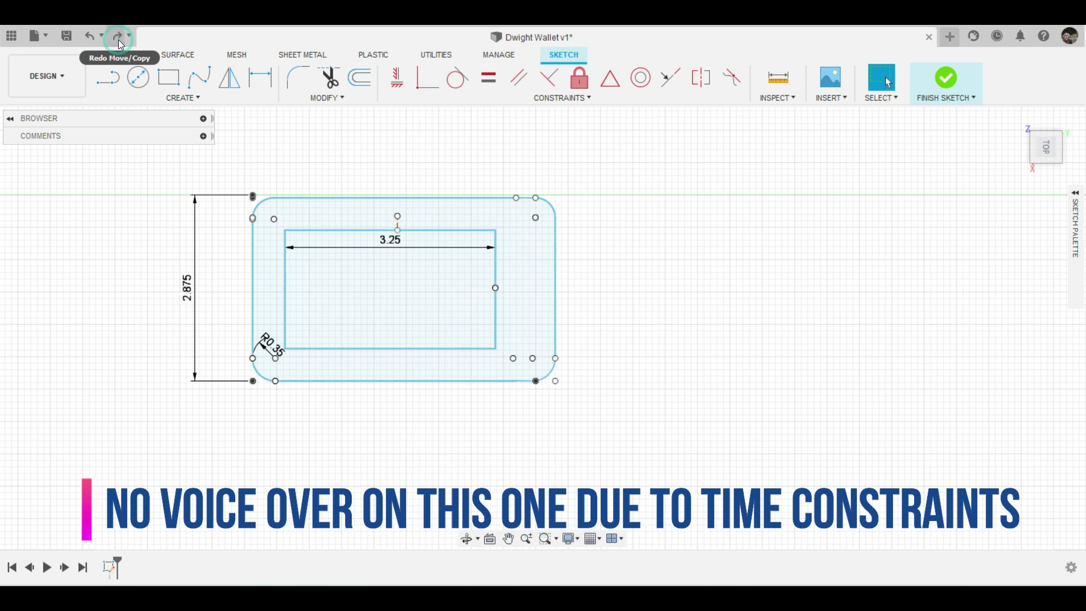
pyautogui.scroll(2, 570, 308)
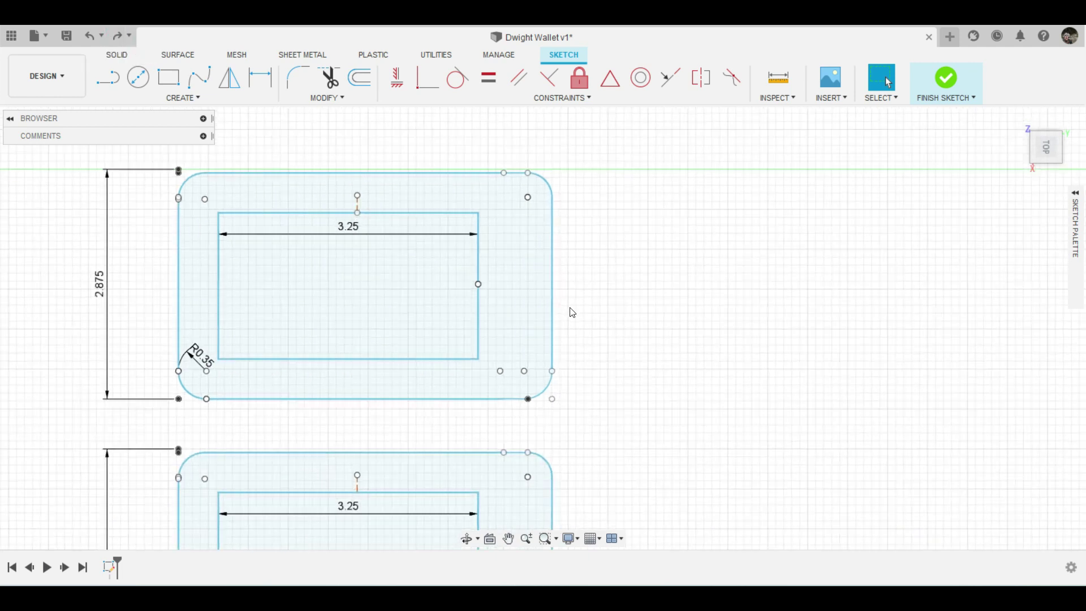
pyautogui.scroll(-3, 580, 324)
pyautogui.scroll(-1, 623, 431)
pyautogui.scroll(-1, 623, 432)
pyautogui.moveTo(623, 415); pyautogui.dragTo(616, 385, button='middle')
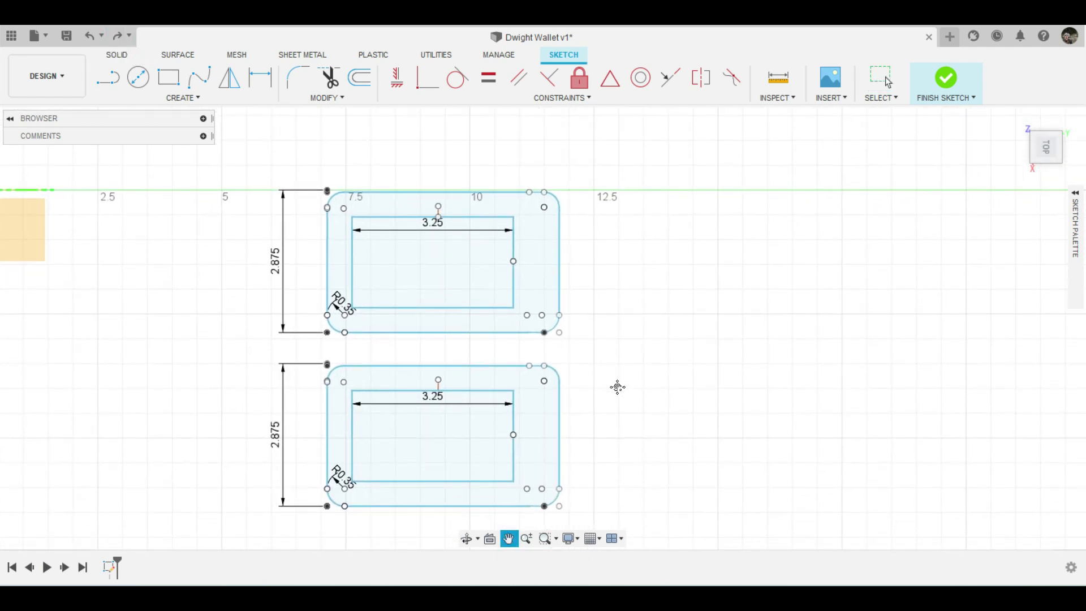
# Redo the trims that remove every edge of the lower copy's window rectangle.
pyautogui.click(117, 36)
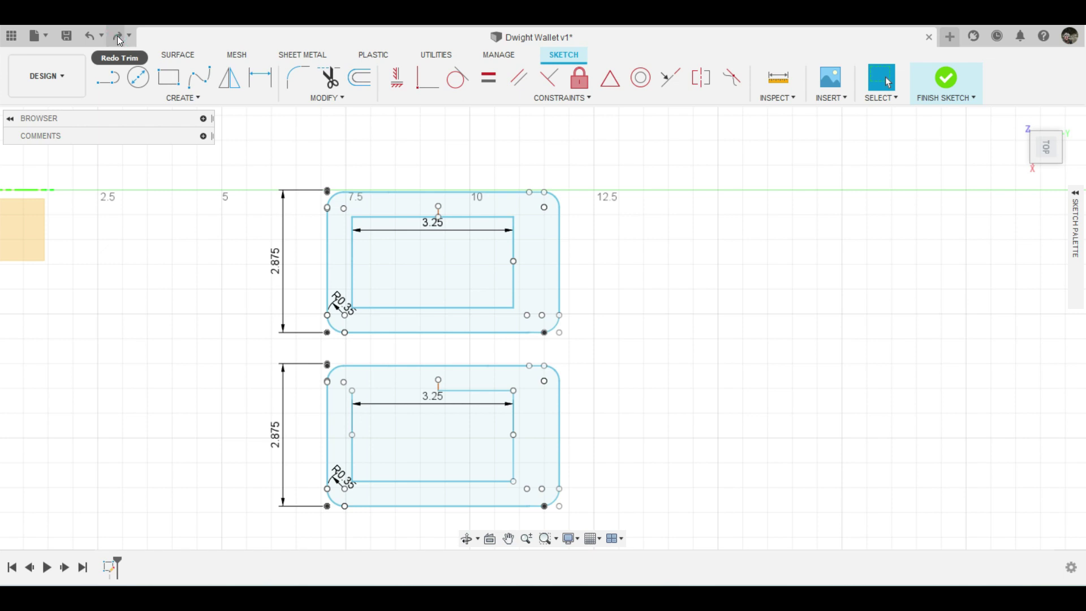
pyautogui.click(117, 35)
pyautogui.click(117, 36)
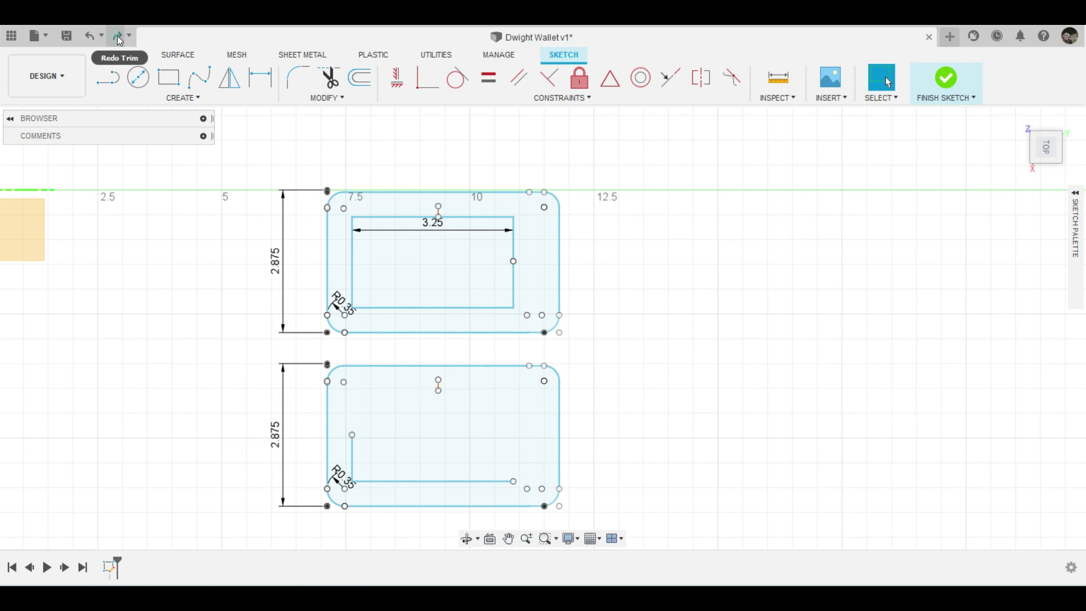
pyautogui.click(117, 36)
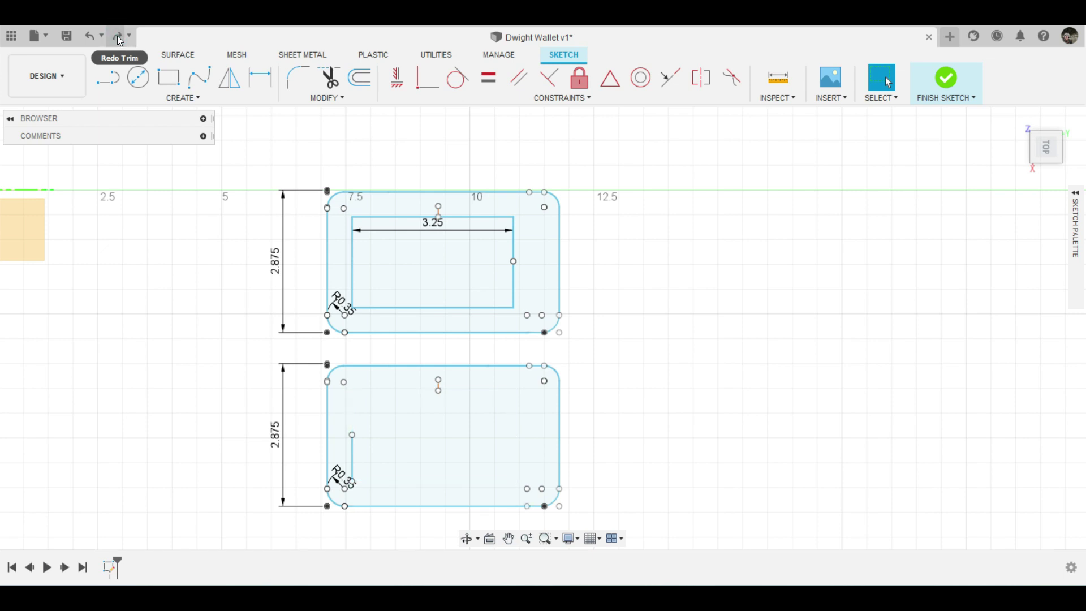
pyautogui.click(117, 35)
# Restore the third rounded outline with its slanted line and small centre rectangle.
pyautogui.click(117, 36)
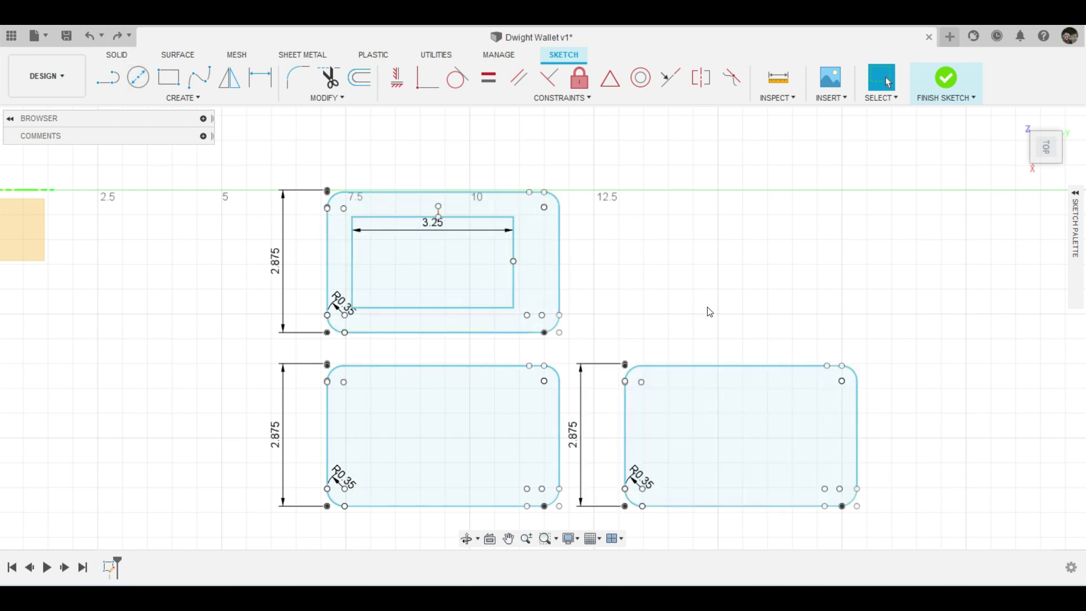
pyautogui.click(113, 44)
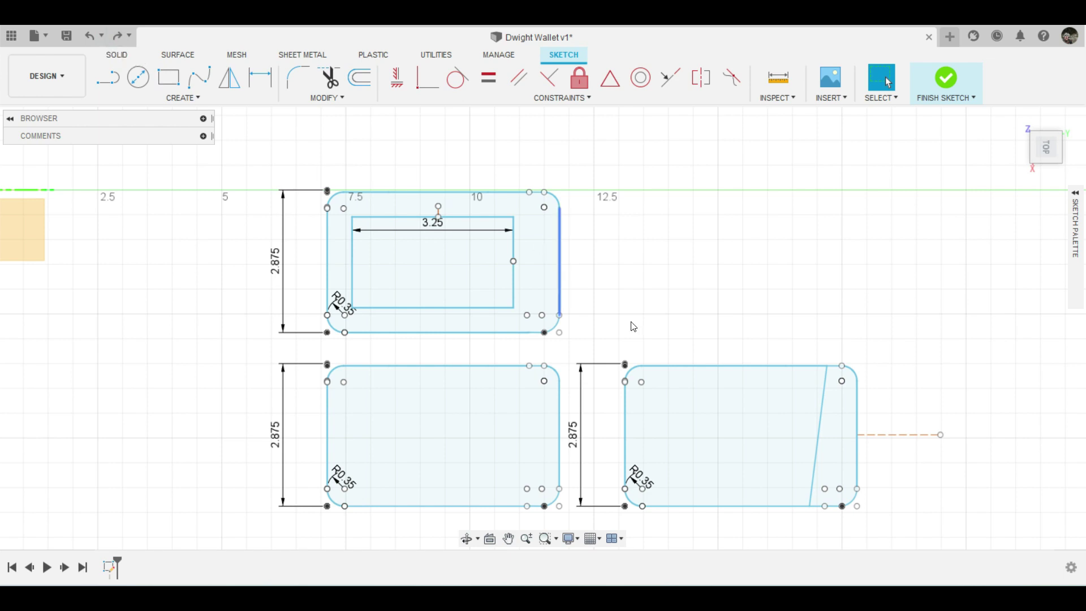
pyautogui.click(115, 42)
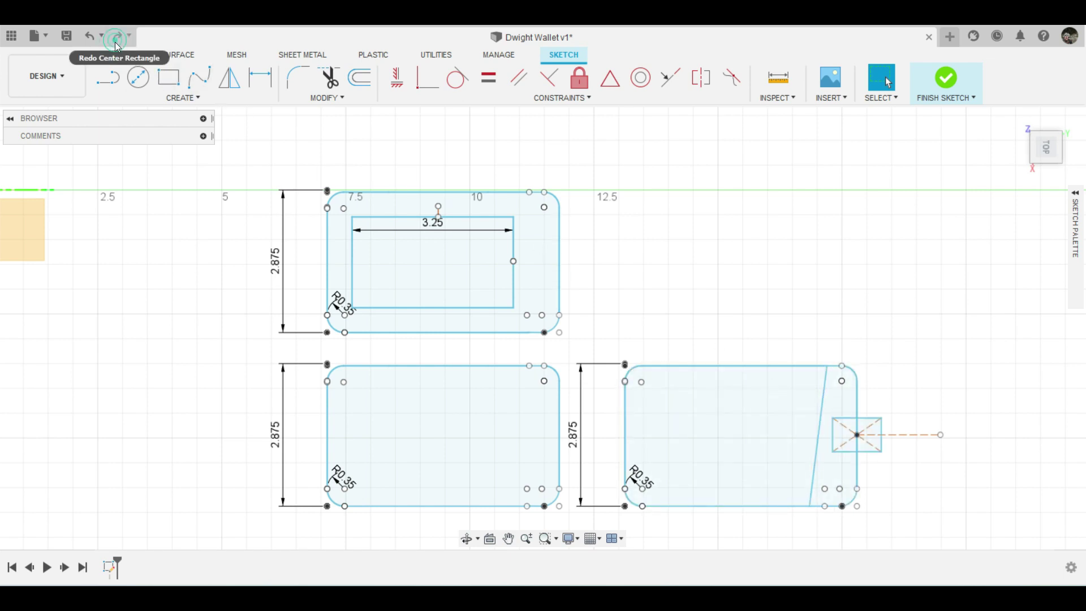
# Extrude the wallet frame profile 0.1 in as a New Component.
pyautogui.press('e')
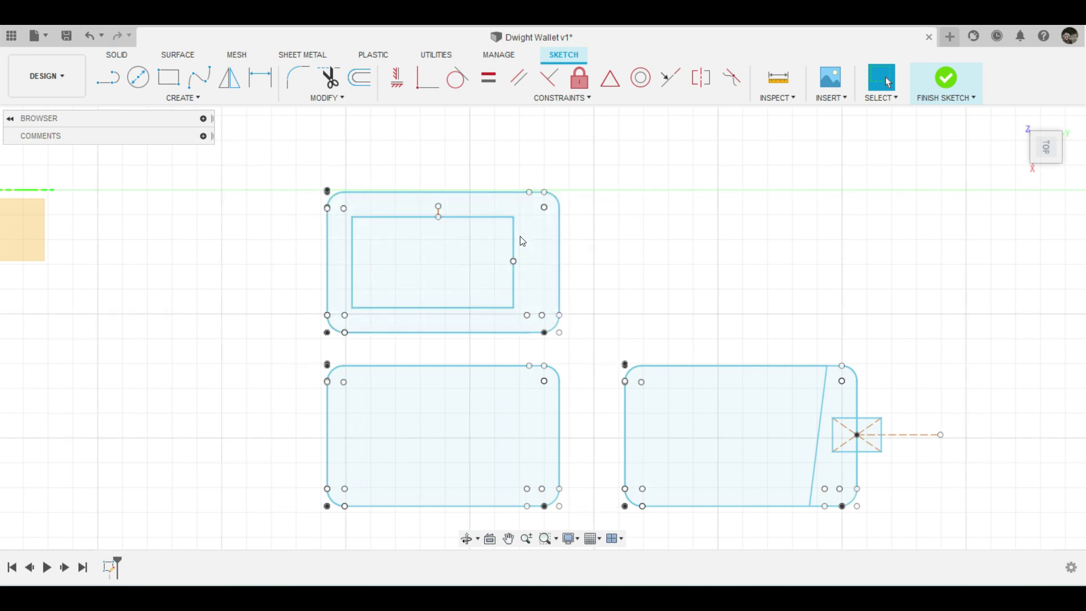
pyautogui.click(540, 305)
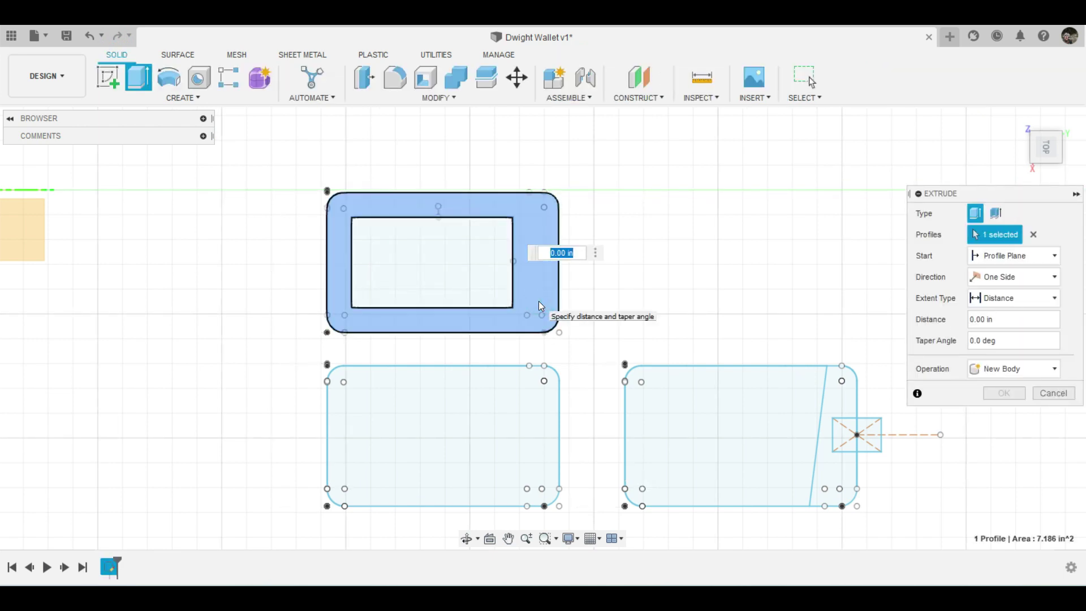
pyautogui.write('.1')
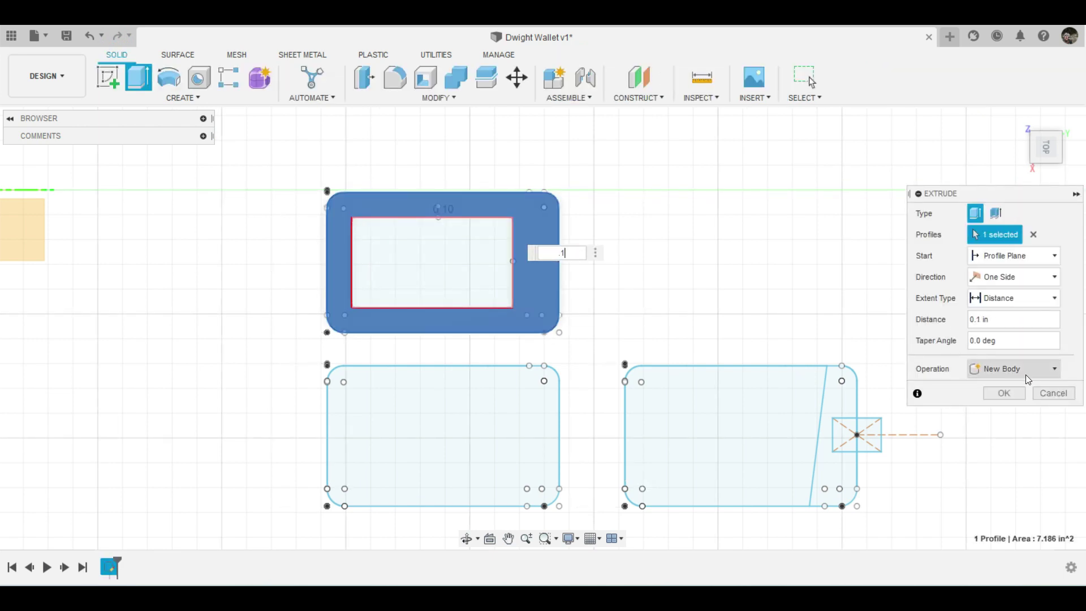
pyautogui.click(1026, 370)
pyautogui.click(1023, 451)
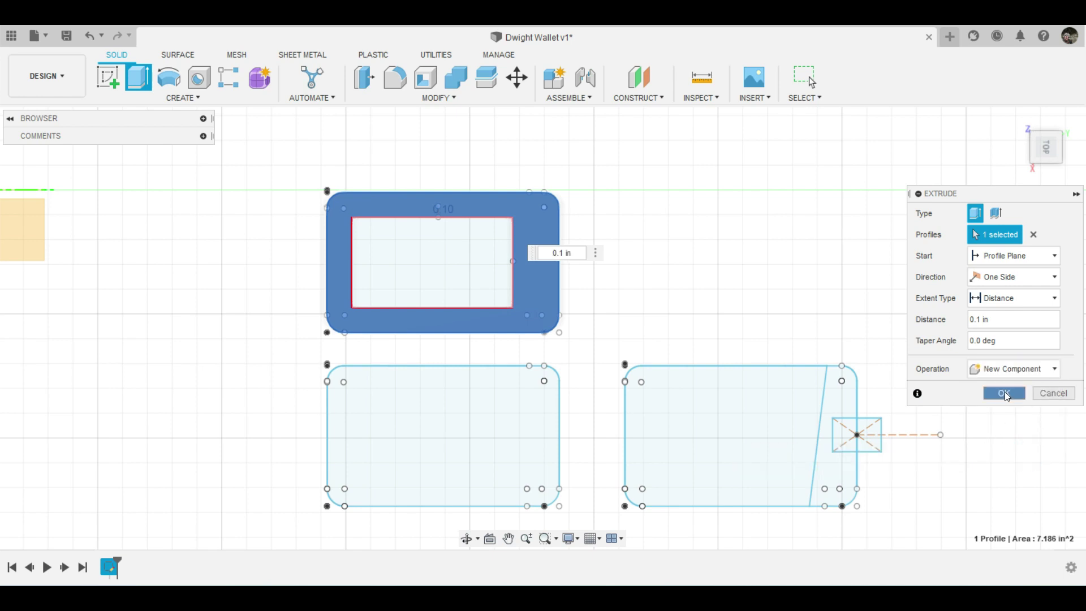
pyautogui.click(1004, 395)
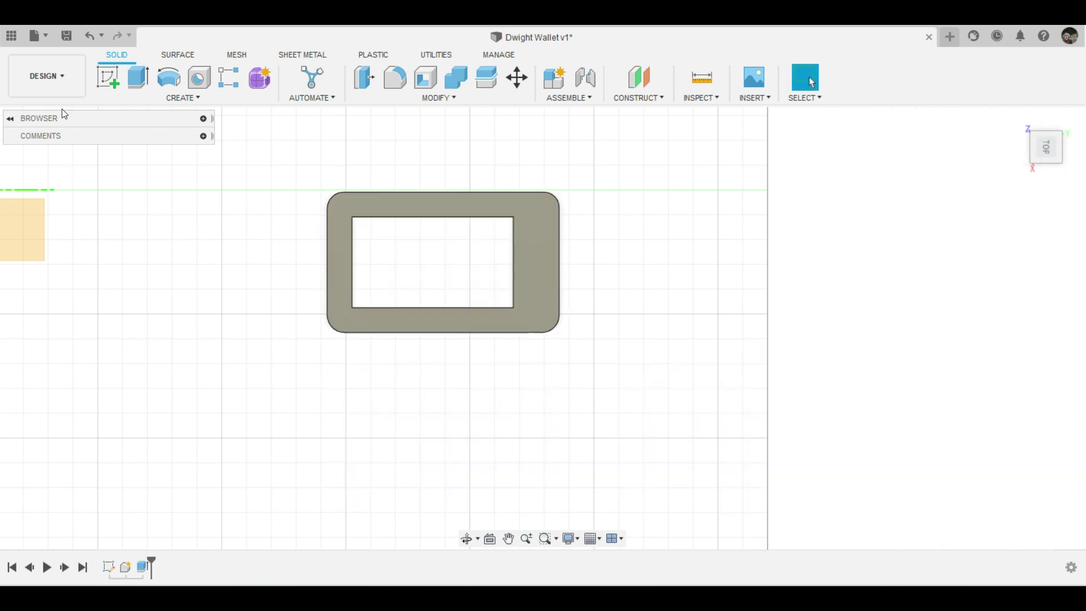
# Rename the new frame component in the Browser to the owner's ID Panel.
pyautogui.click(203, 119)
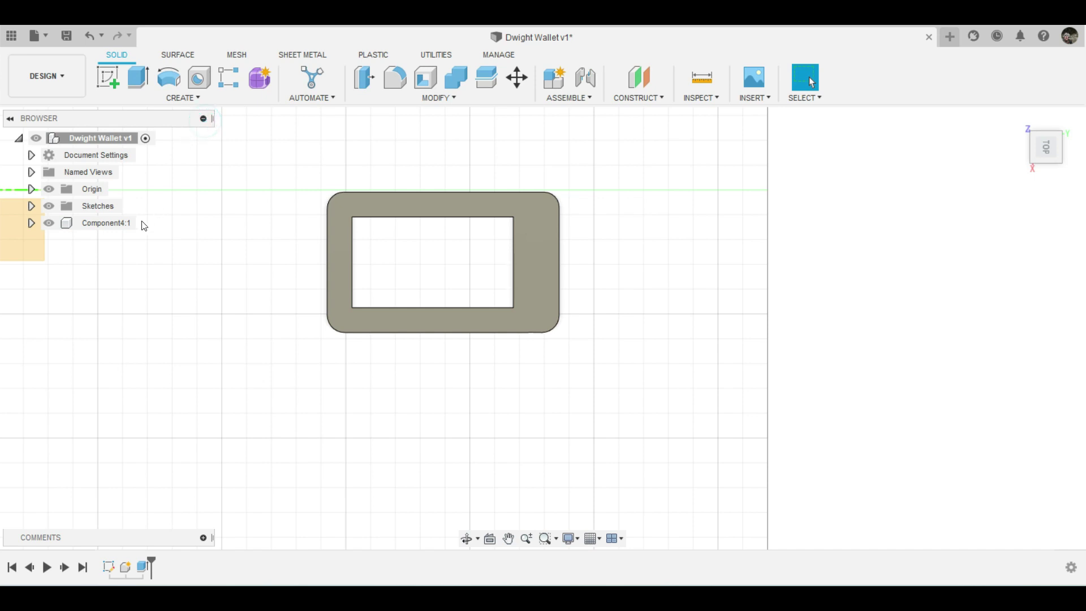
pyautogui.click(110, 229)
pyautogui.doubleClick(110, 227)
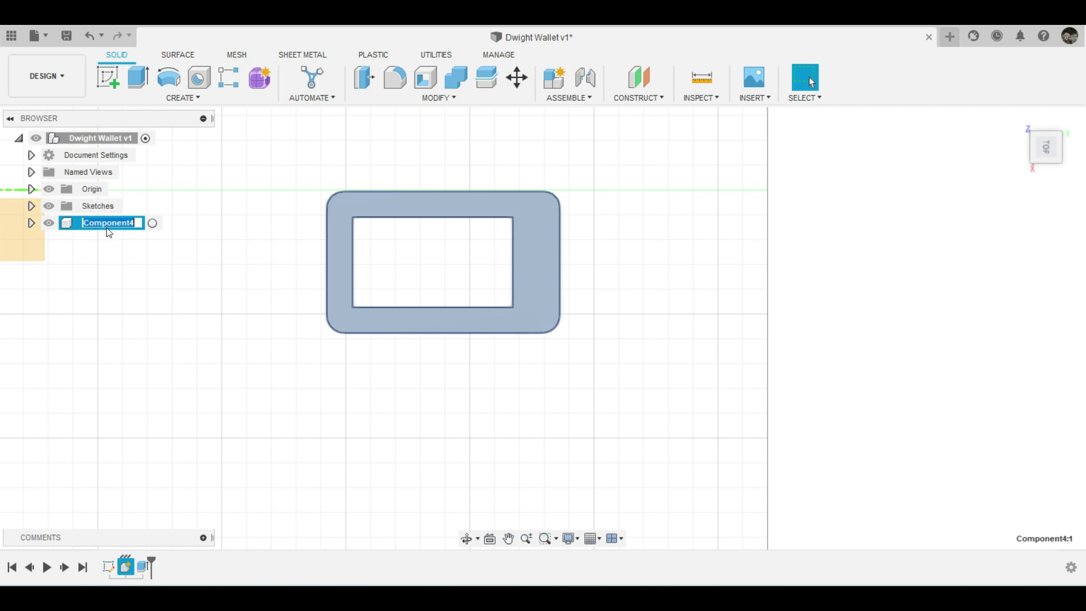
pyautogui.write('Dwight ID')
pyautogui.write(' panel')
pyautogui.press('Return')
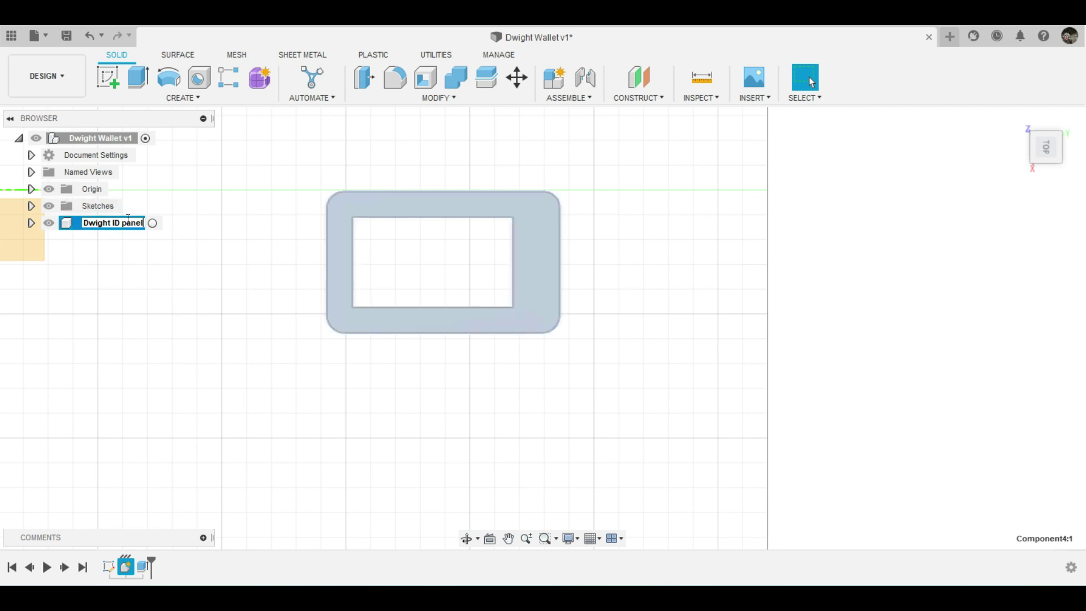
pyautogui.click(126, 223)
pyautogui.press('BackSpace')
pyautogui.write('P')
# Make Sketch1's profiles visible again and clear the ID panel selection.
pyautogui.click(31, 206)
pyautogui.click(62, 222)
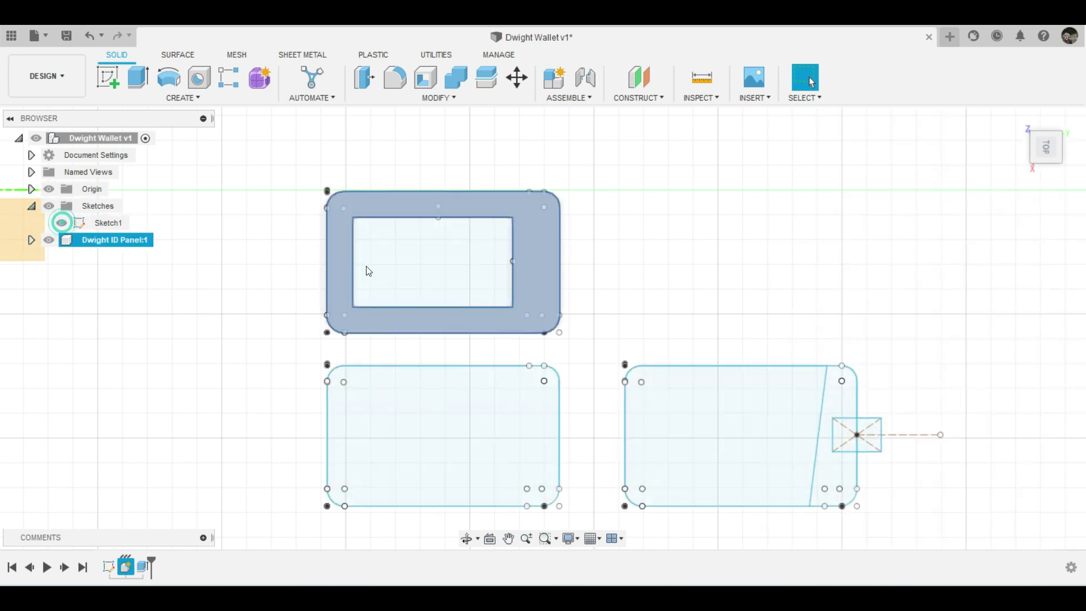
pyautogui.scroll(-2, 368, 271)
pyautogui.click(560, 297)
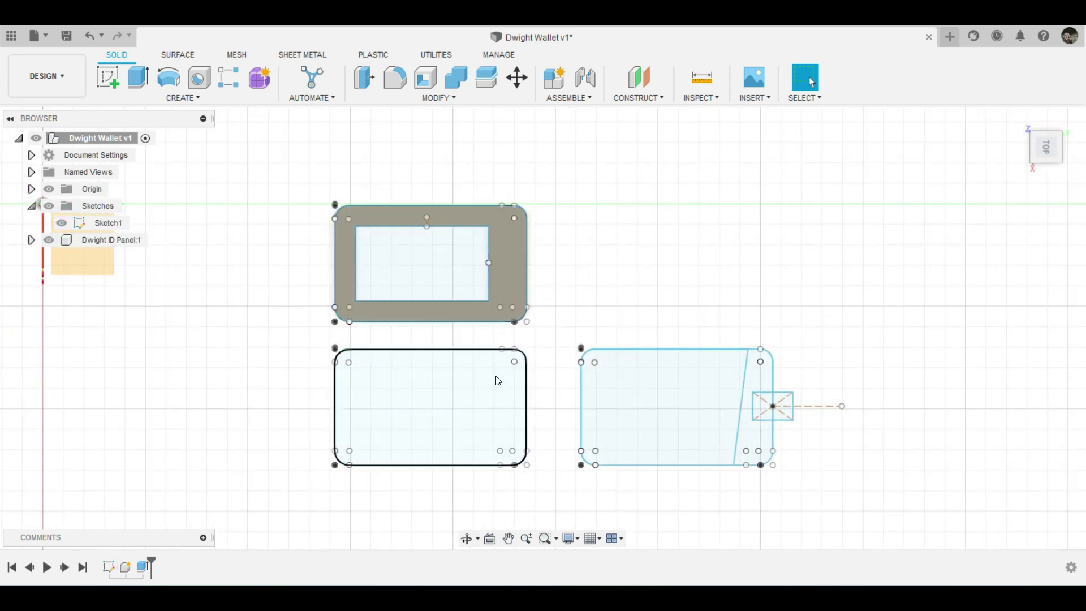
# Extrude the lower-left outline profile 0.1 in as a New Component.
pyautogui.press('e')
pyautogui.click(464, 432)
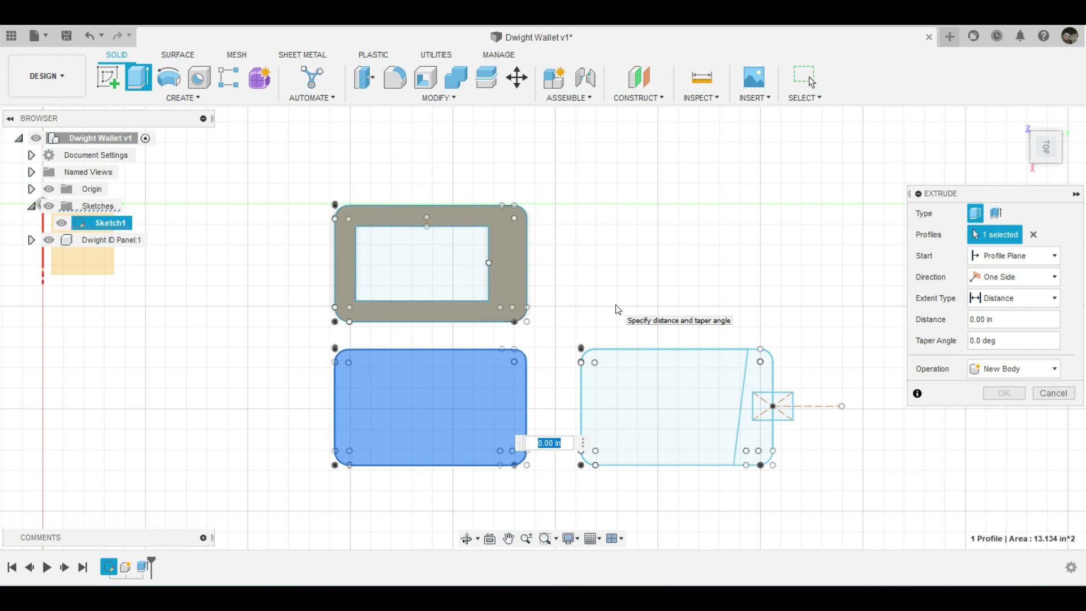
pyautogui.write('Mi')
pyautogui.write('ddle')
pyautogui.press('BackSpace')
pyautogui.press('BackSpace')
pyautogui.press('BackSpace')
pyautogui.write('.1')
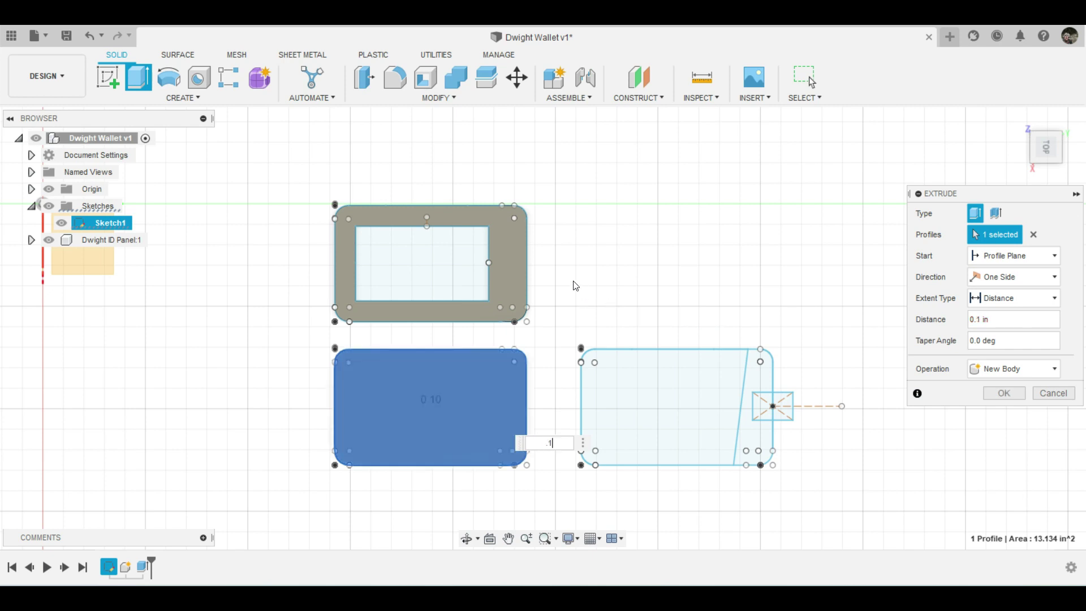
pyautogui.click(1012, 368)
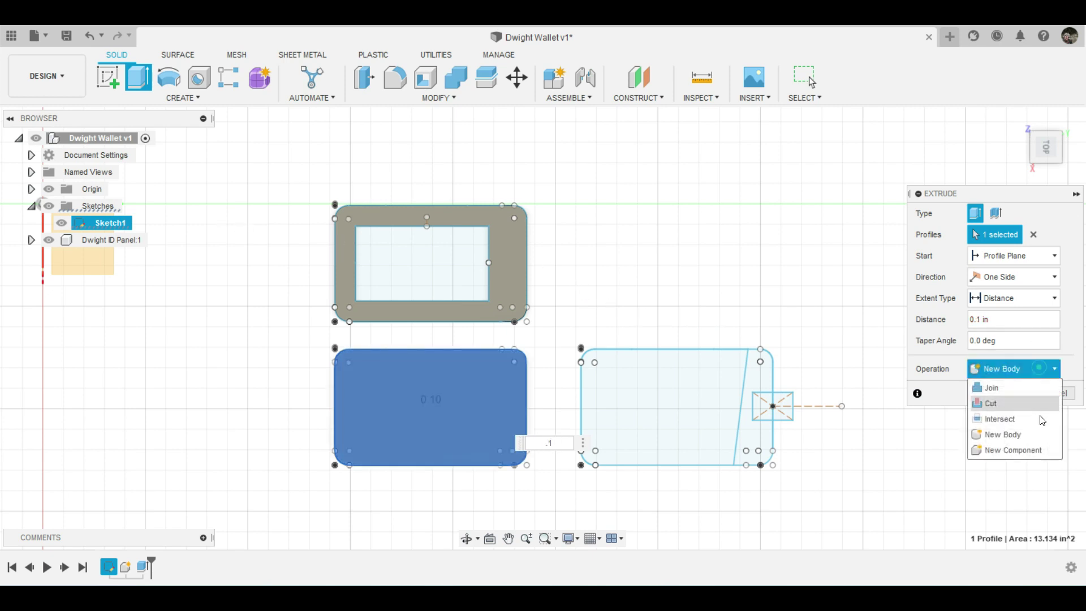
pyautogui.click(1025, 451)
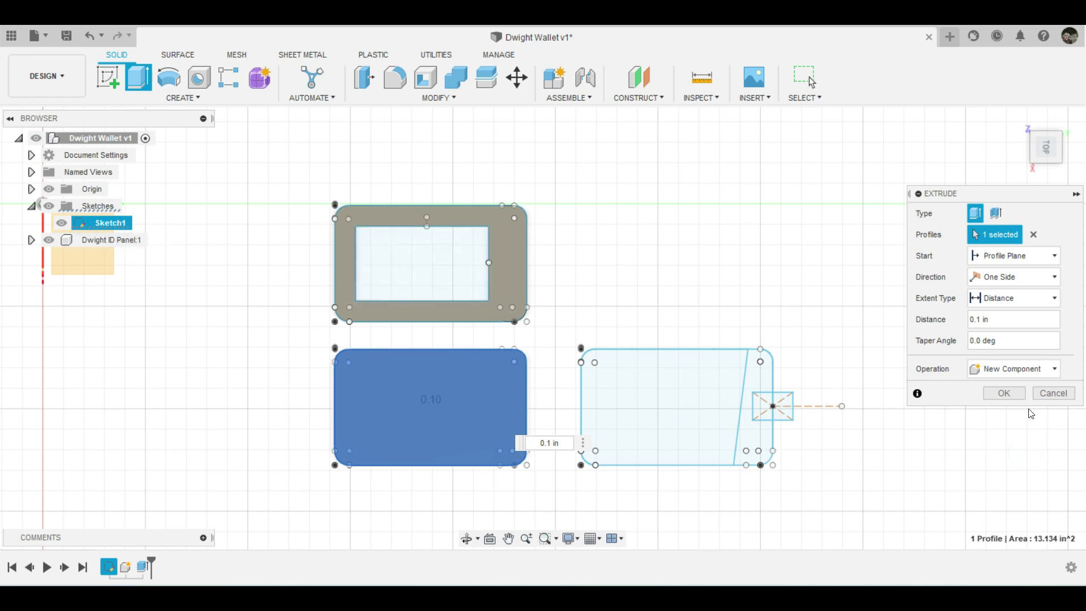
pyautogui.click(1004, 393)
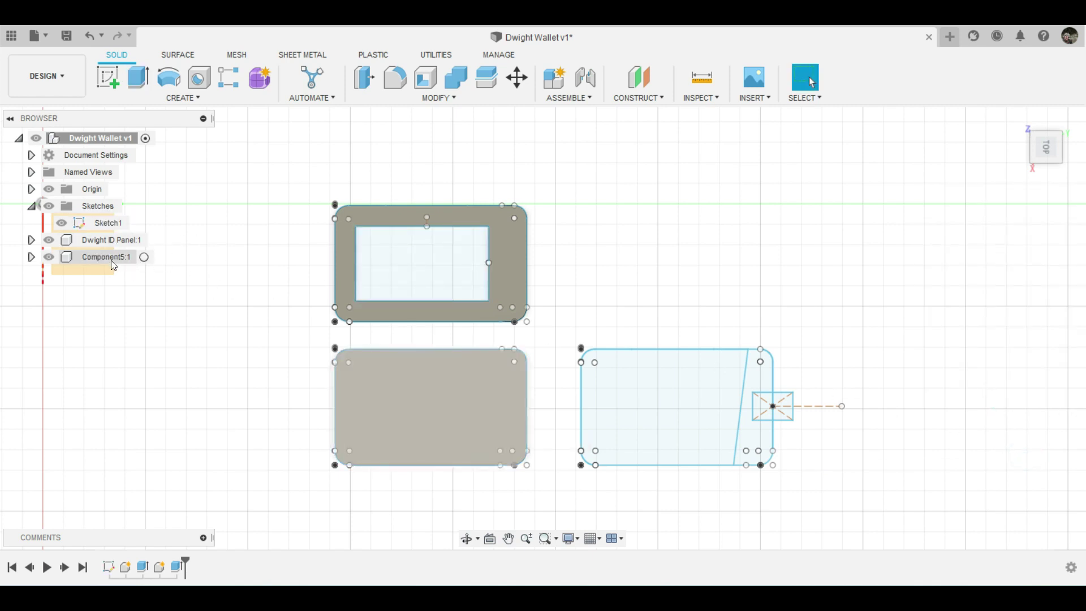
# Hide the Origin and rename the new component to the owner's Middle Panel.
pyautogui.click(31, 206)
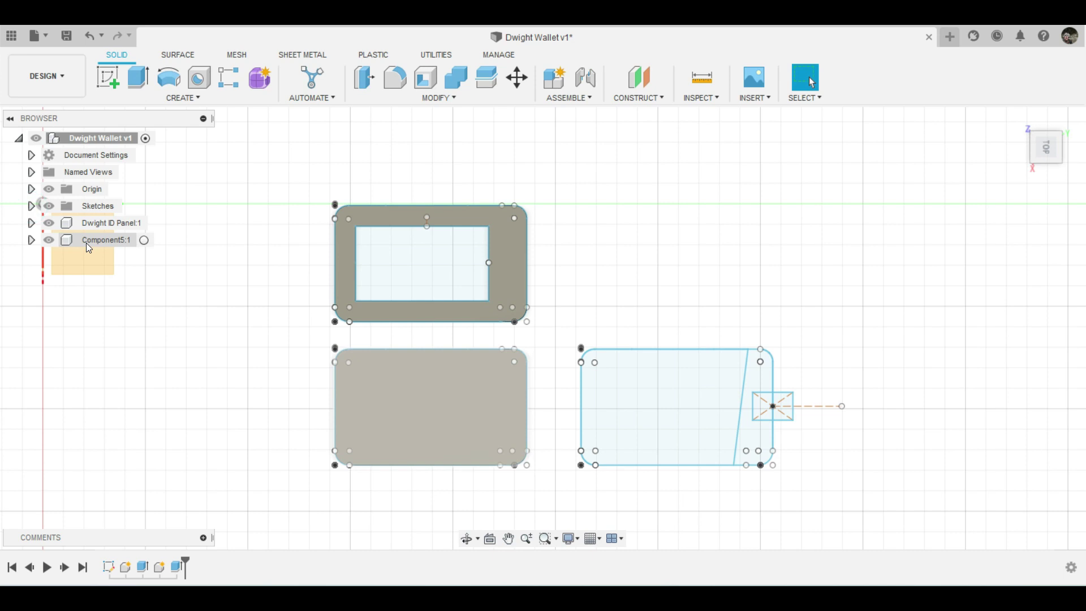
pyautogui.click(48, 189)
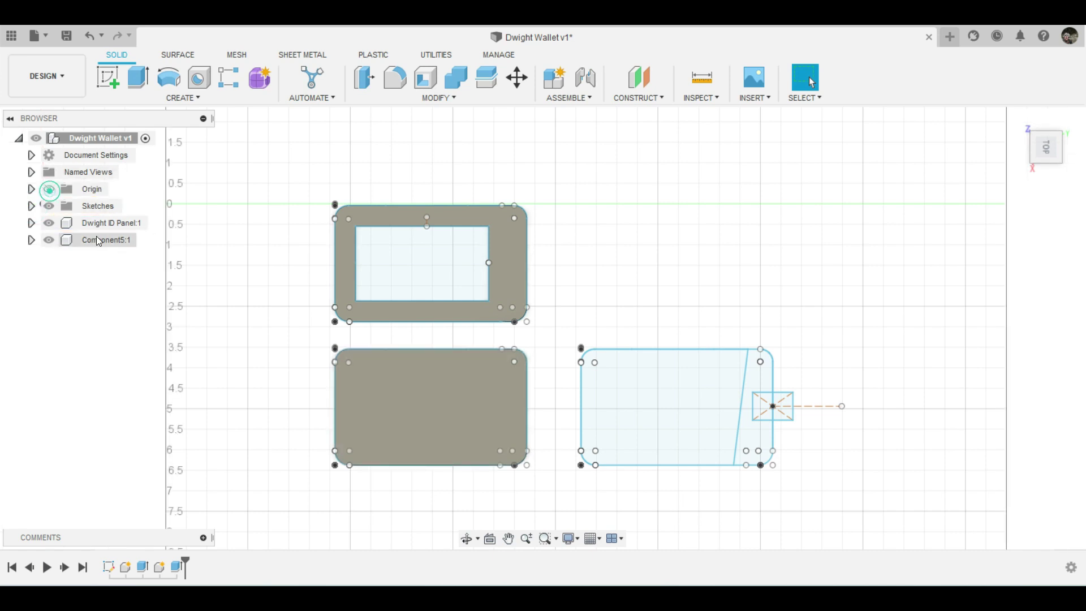
pyautogui.click(98, 241)
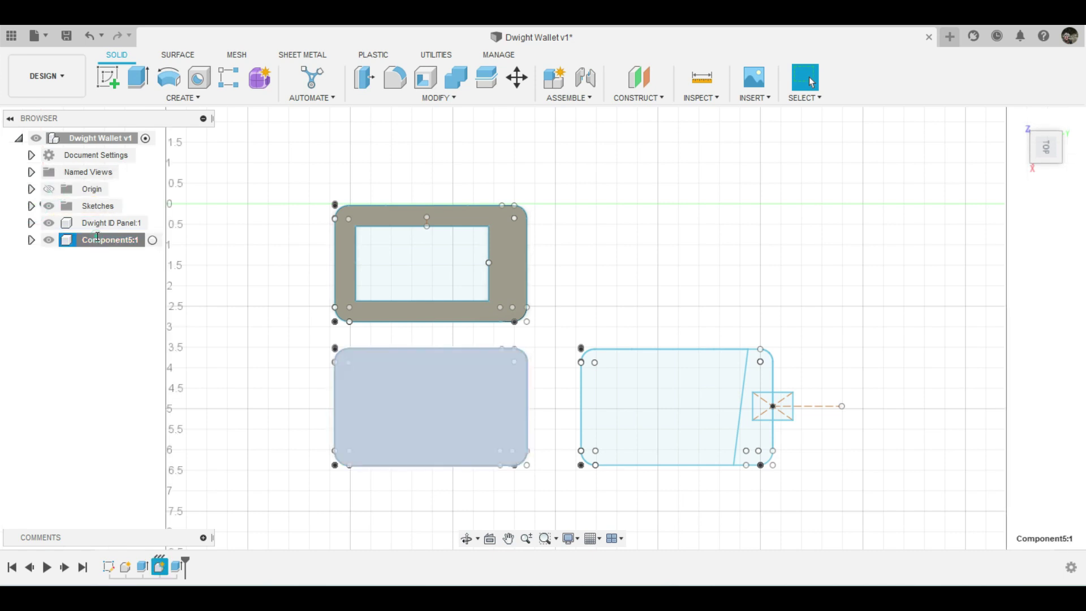
pyautogui.click(98, 238)
pyautogui.write('Dwight')
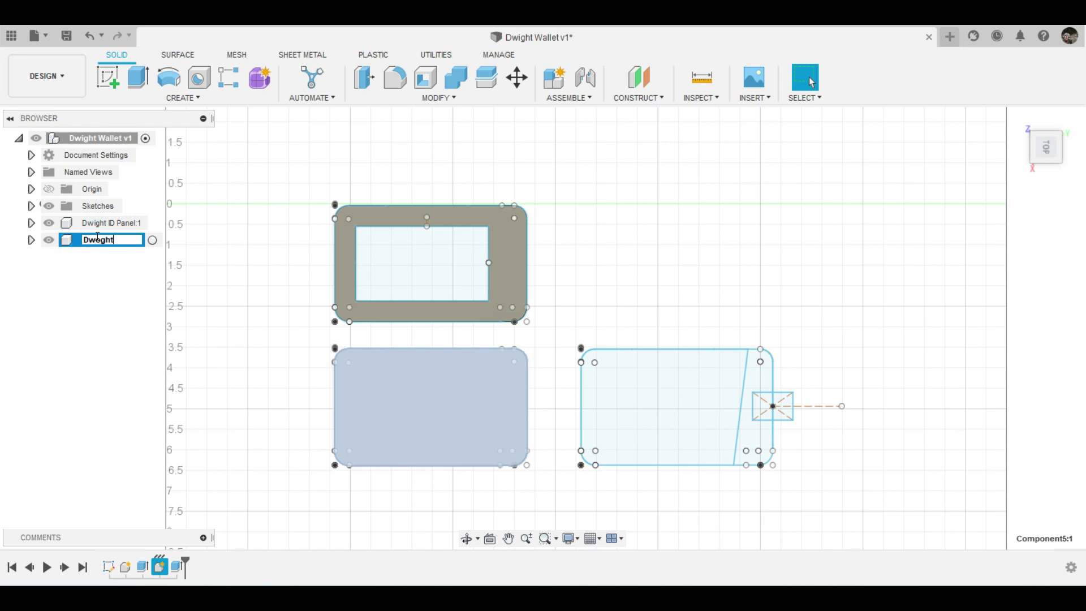
pyautogui.press('BackSpace')
pyautogui.press('BackSpace')
pyautogui.press('BackSpace')
pyautogui.write('Panel')
pyautogui.write('anel')
pyautogui.press('Return')
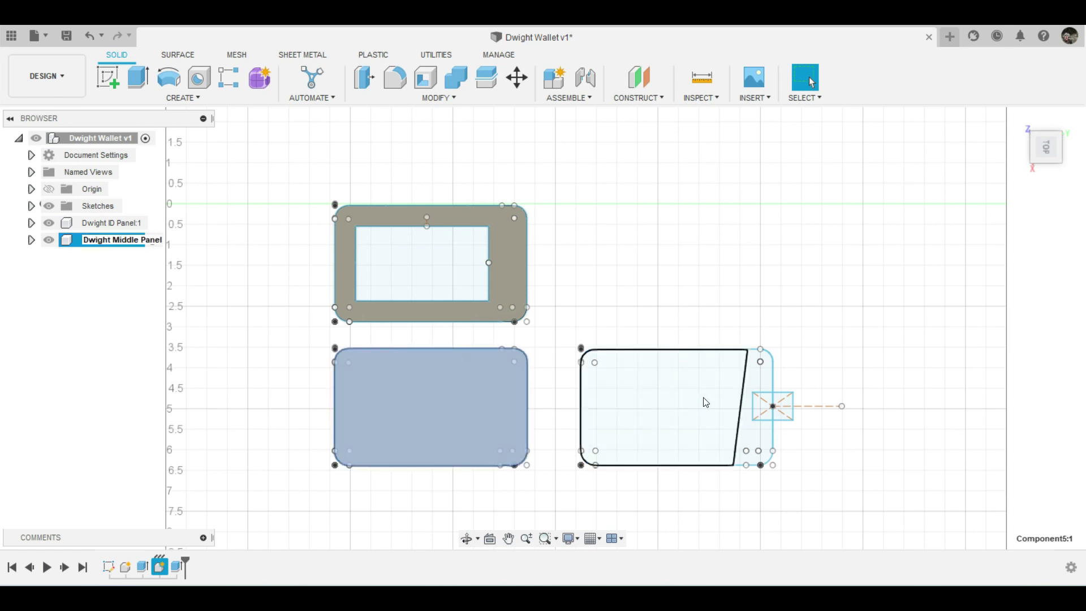
pyautogui.click(706, 402)
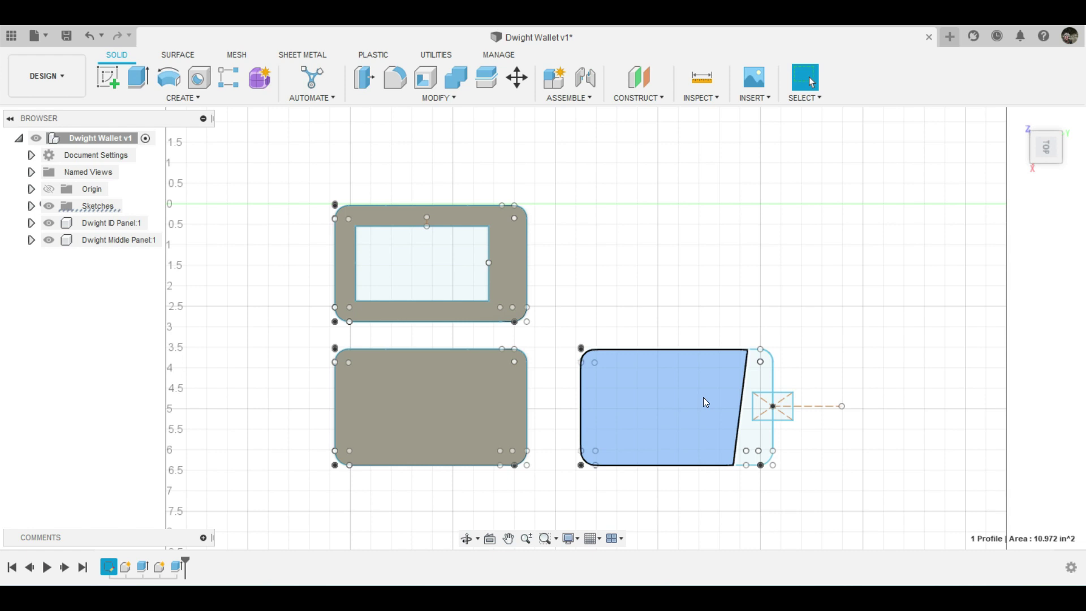
# Extrude the selected right-hand panel profile 0.1 in.
pyautogui.press('e')
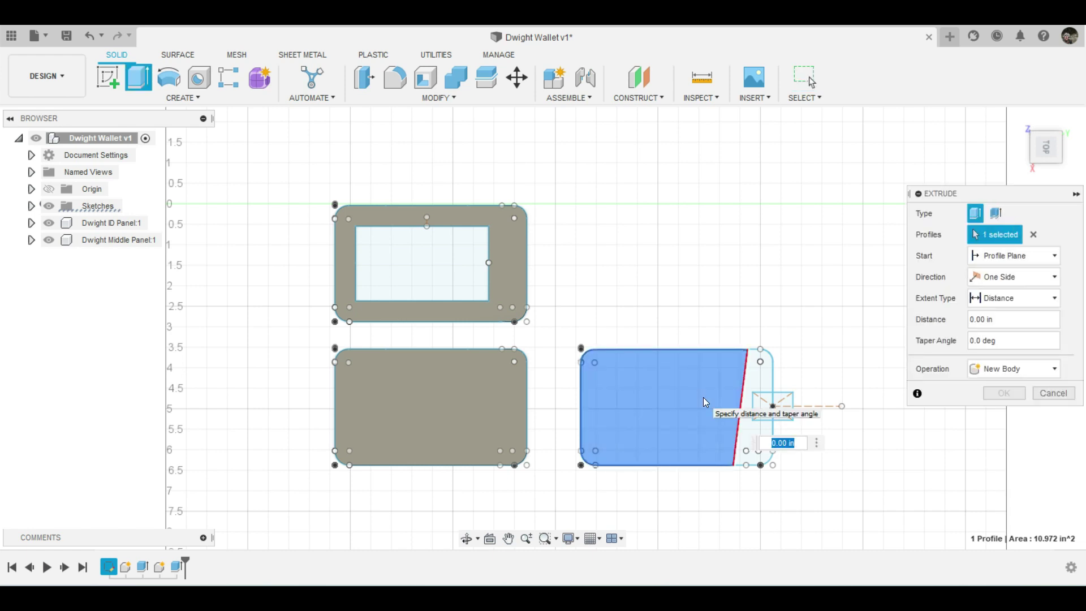
pyautogui.write('0.1')
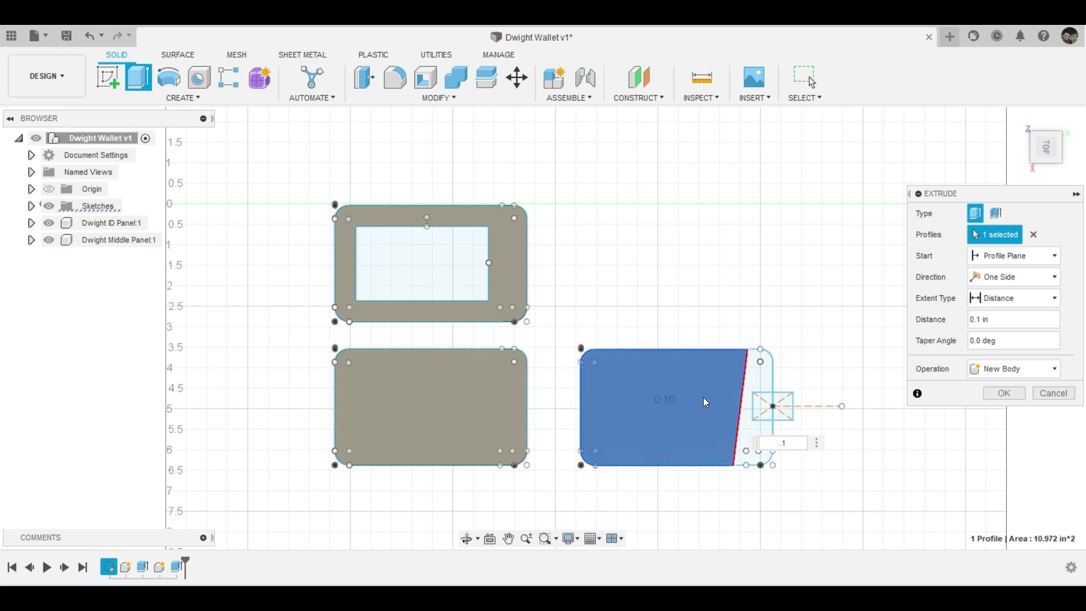
pyautogui.press('Return')
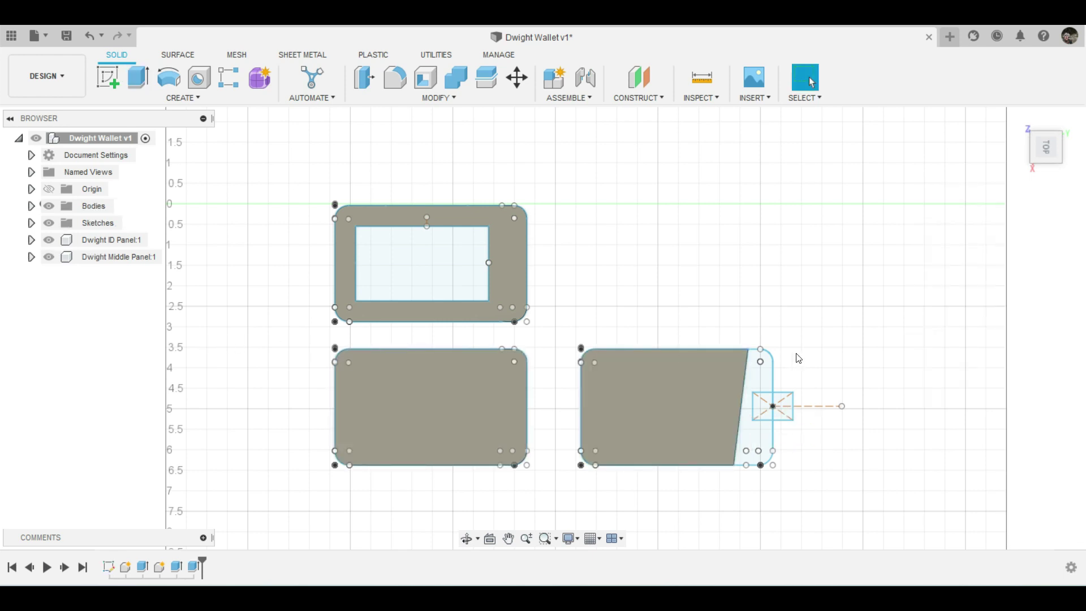
# Make Body4 its own component and rename it Back Card Panel.
pyautogui.click(31, 206)
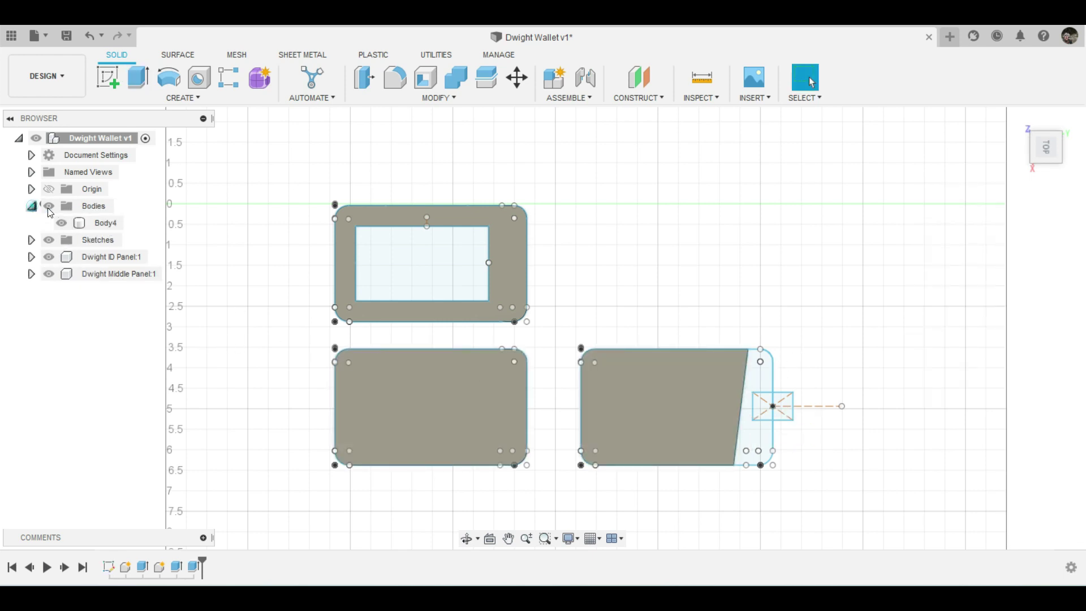
pyautogui.rightClick(92, 223)
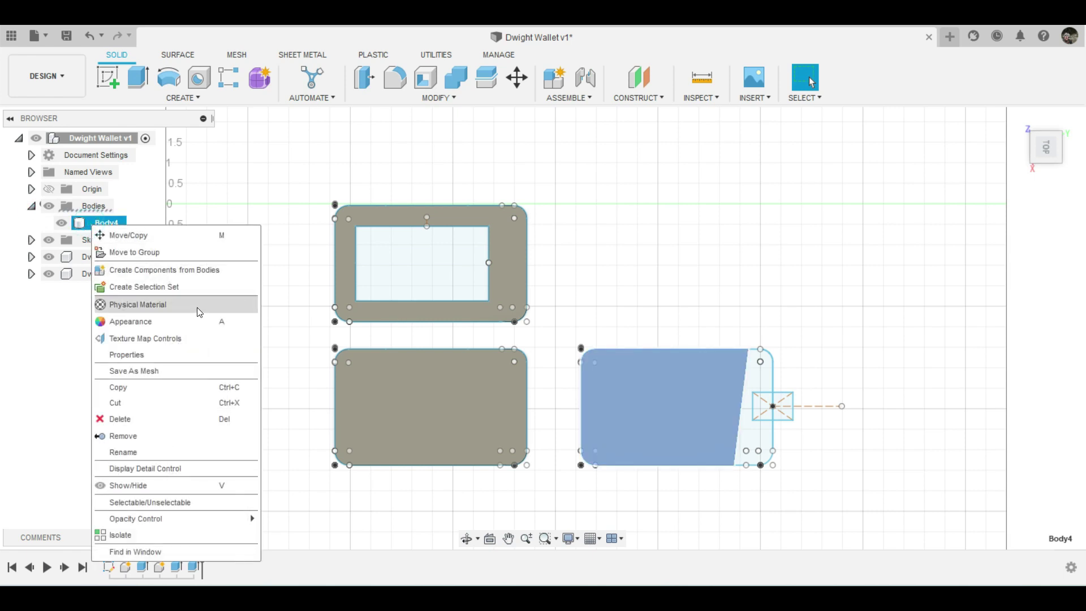
pyautogui.click(190, 271)
pyautogui.click(116, 258)
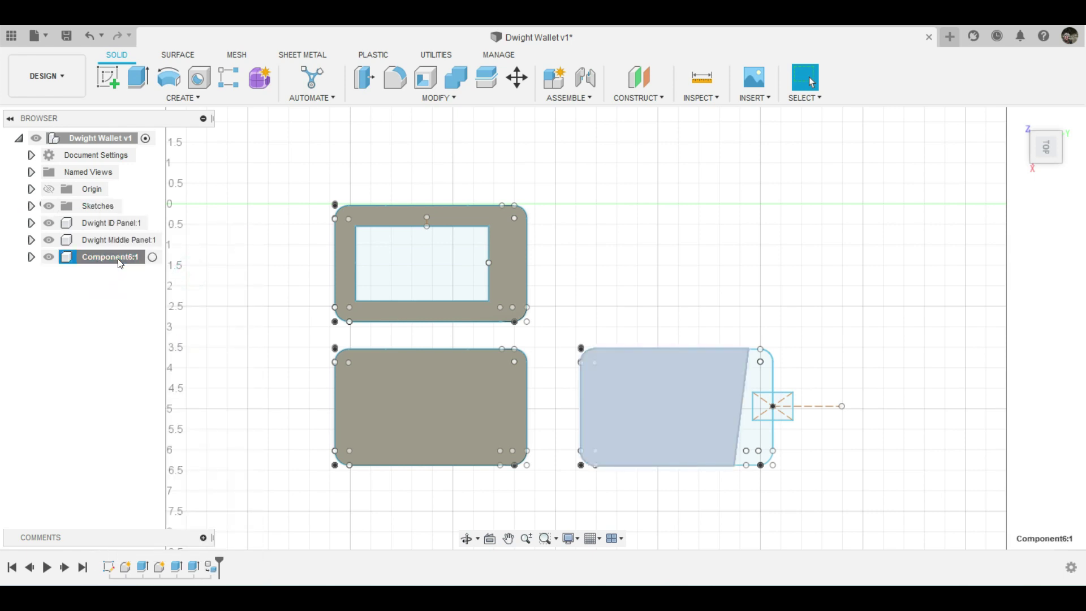
pyautogui.click(116, 259)
pyautogui.write('Back Card Panel')
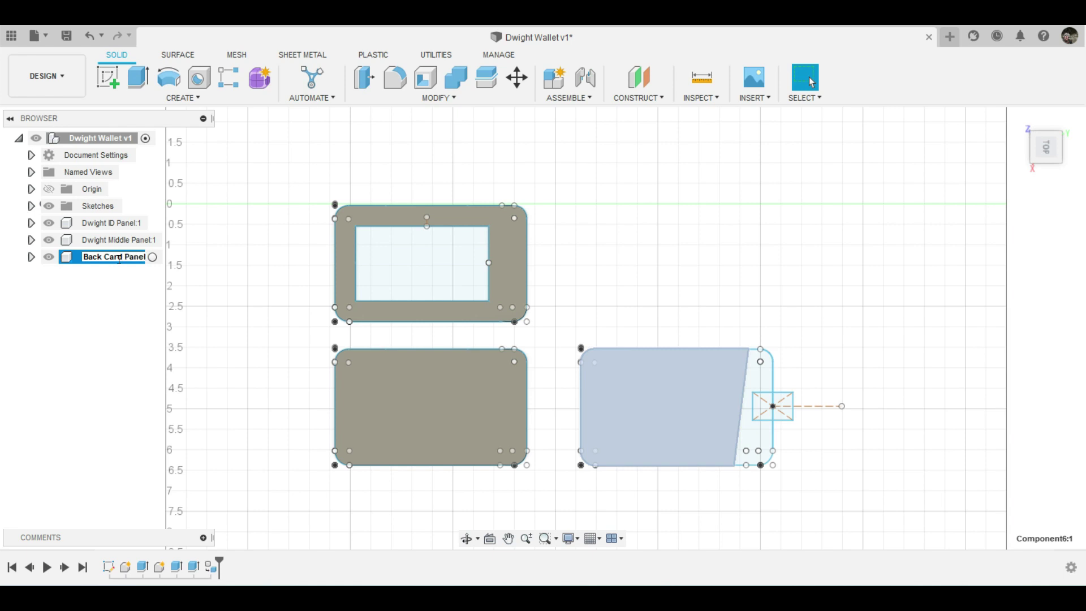
pyautogui.press('Return')
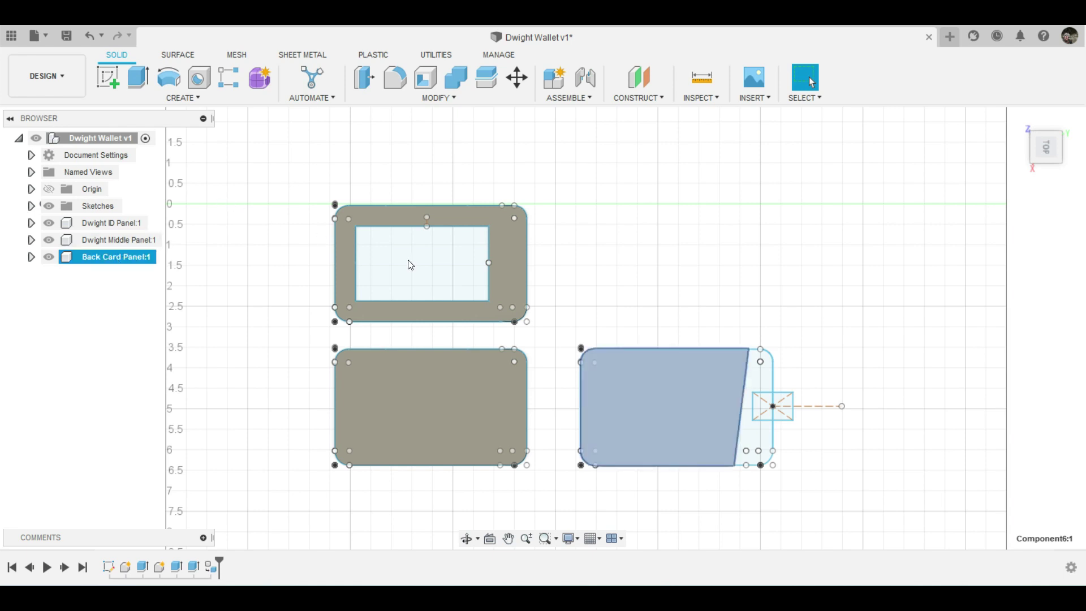
# Start extruding the small notch profile, then cancel the extrusion.
pyautogui.press('e')
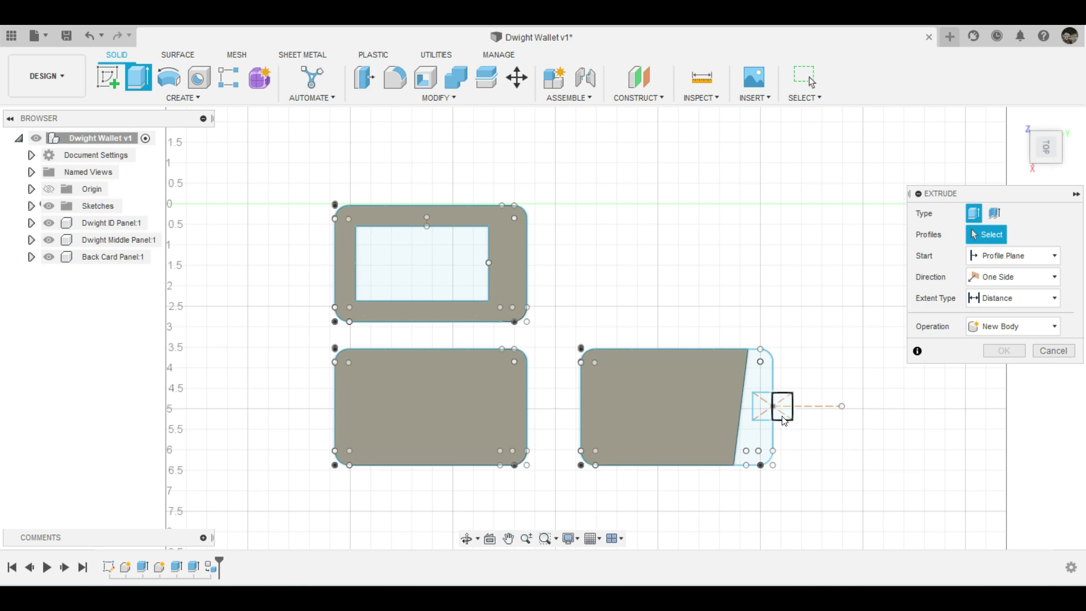
pyautogui.click(766, 418)
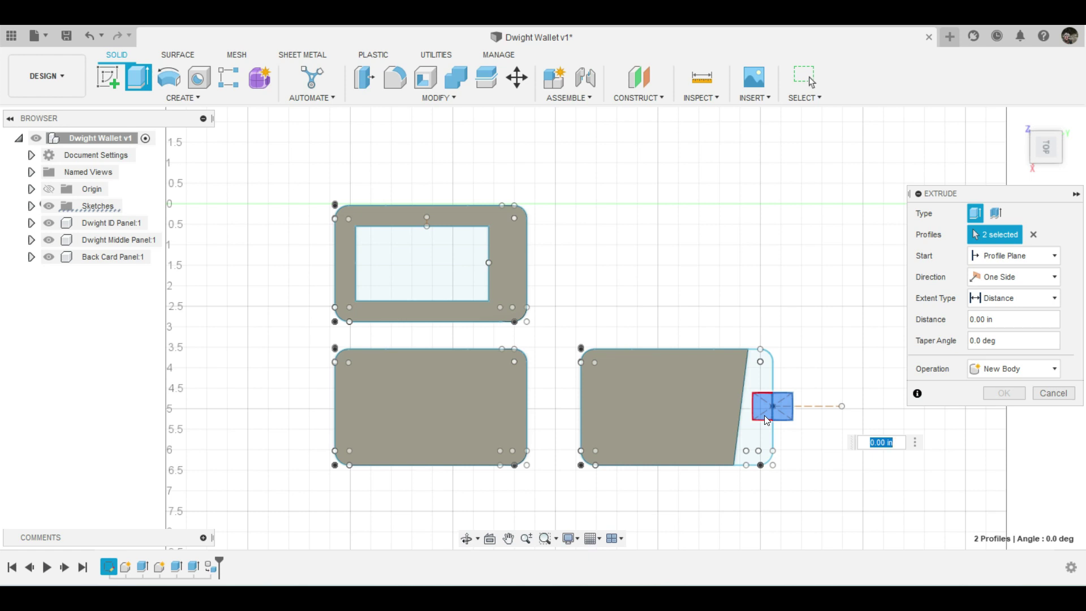
pyautogui.click(765, 415)
pyautogui.press('Escape')
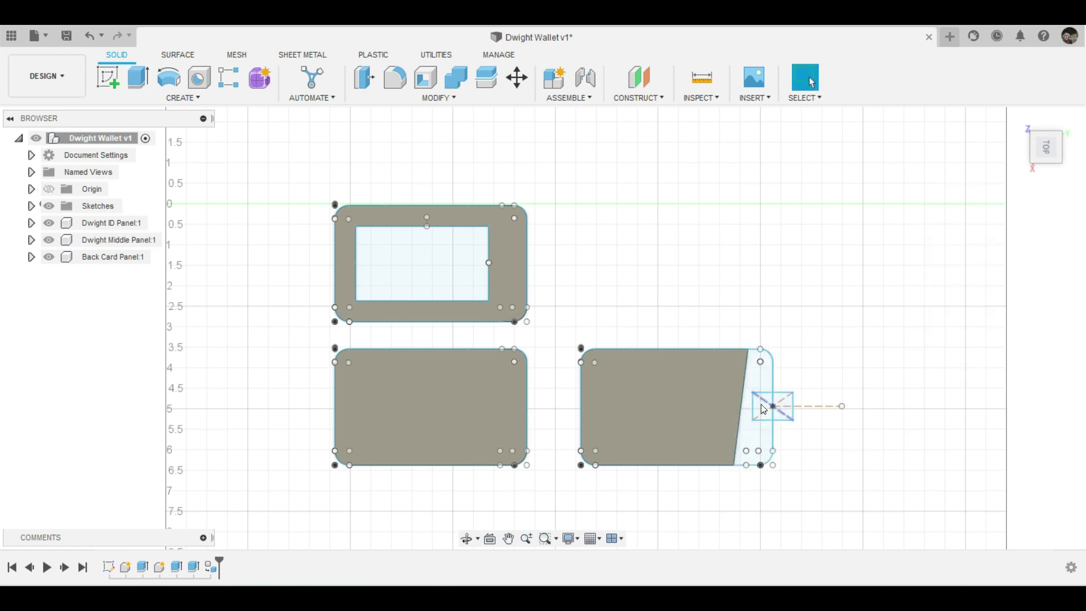
# Reopen the panel sketch from the timeline with Edit Sketch.
pyautogui.rightClick(109, 567)
pyautogui.click(232, 441)
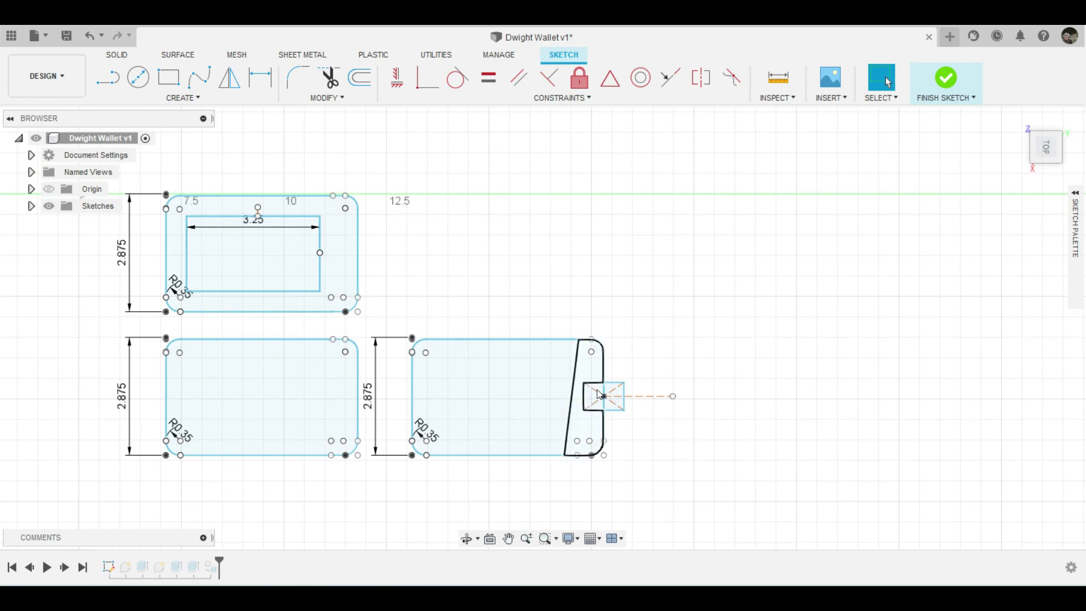
pyautogui.scroll(1, 665, 440)
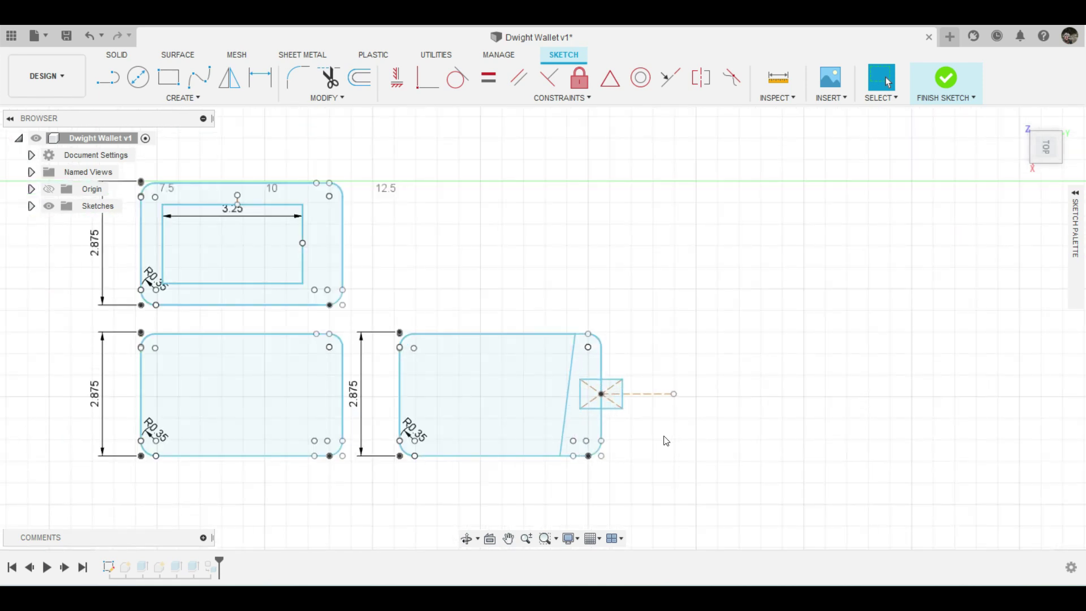
# Mirror the notch rectangle's bottom, left and top lines across its right edge.
pyautogui.scroll(4, 666, 441)
pyautogui.click(539, 360)
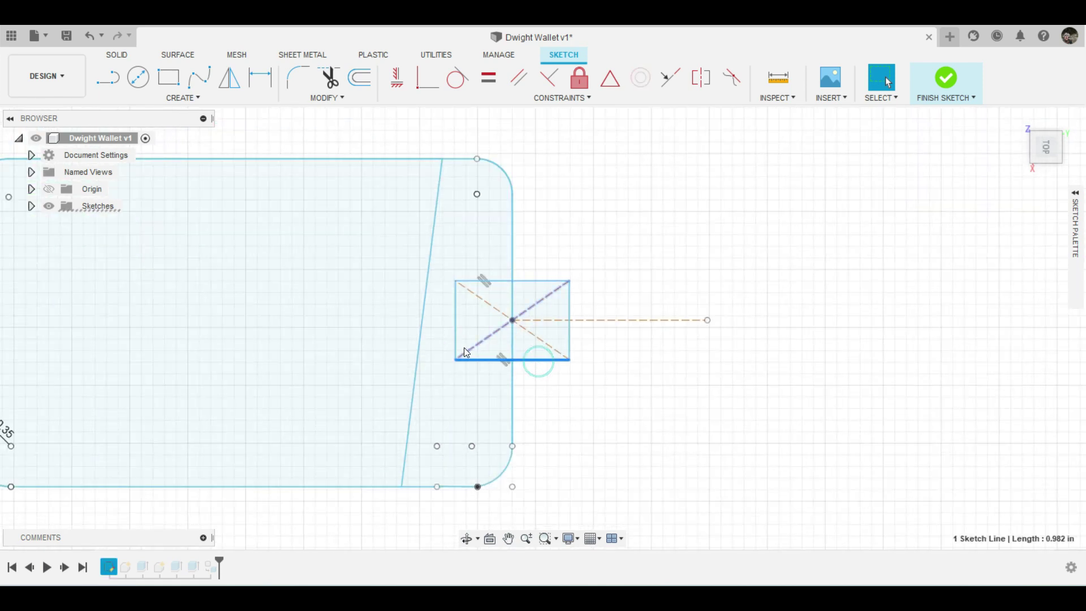
pyautogui.keyDown('shift'); pyautogui.click(456, 334); pyautogui.keyUp('shift')
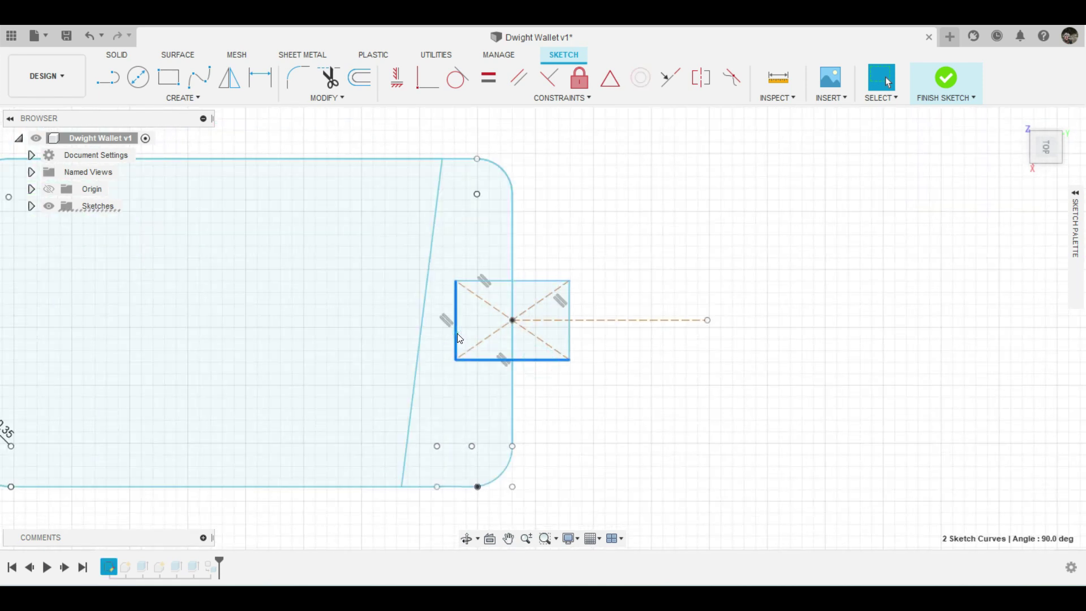
pyautogui.keyDown('shift'); pyautogui.click(500, 279); pyautogui.keyUp('shift')
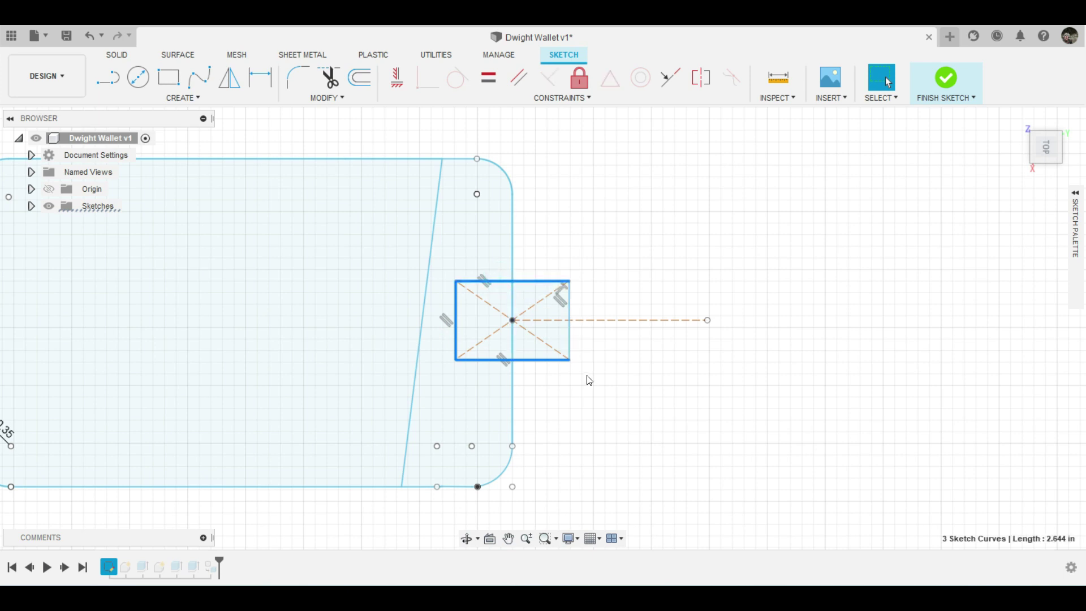
pyautogui.click(230, 78)
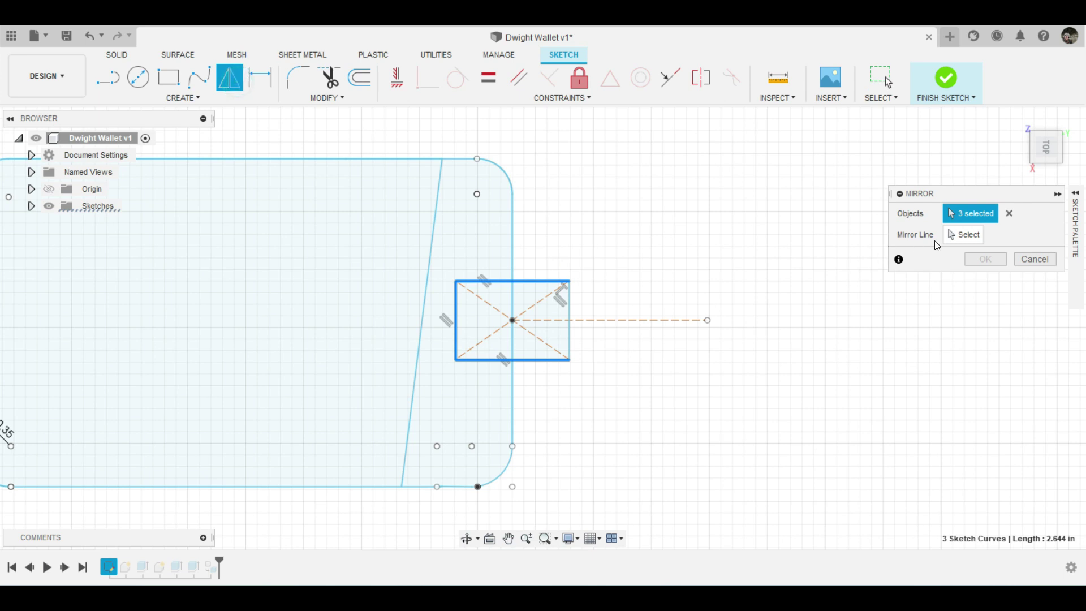
pyautogui.click(961, 234)
pyautogui.click(569, 311)
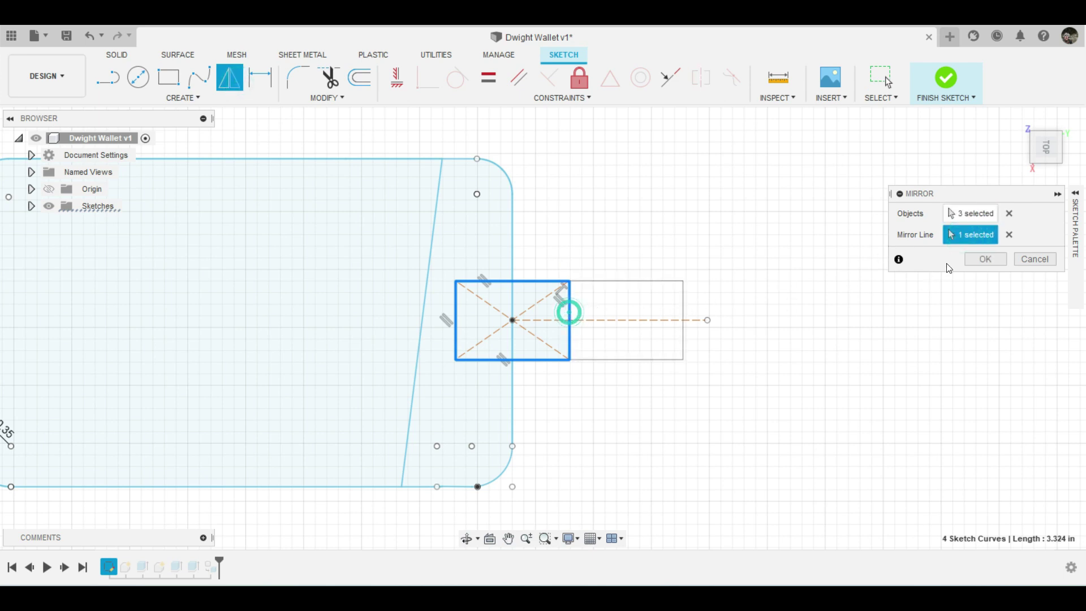
pyautogui.click(986, 259)
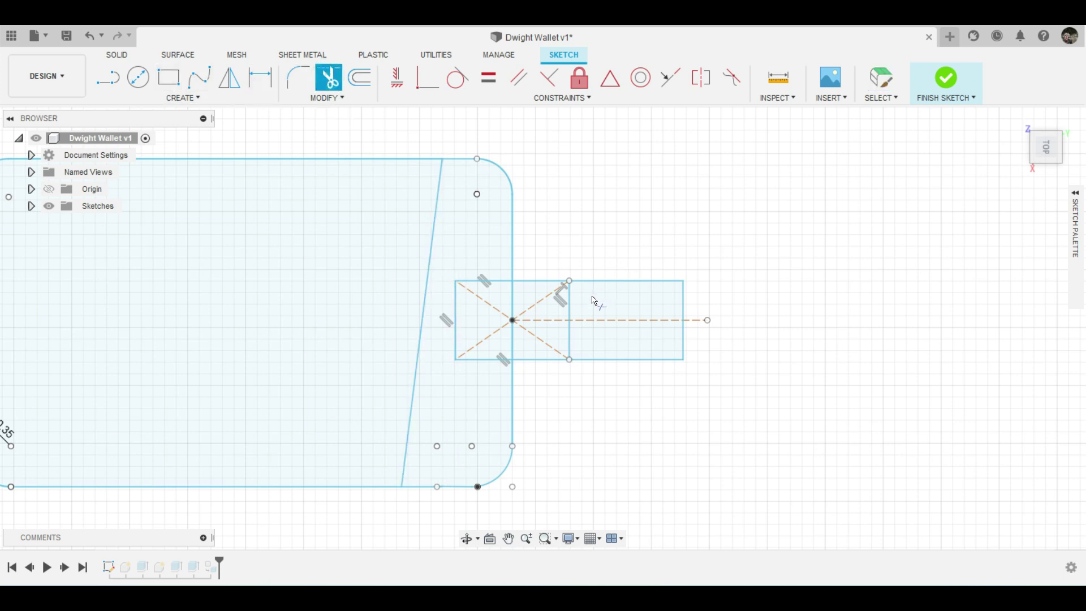
# Trim the shared edge and construction lines inside the notch, then finish the sketch.
pyautogui.click(570, 309)
pyautogui.click(569, 338)
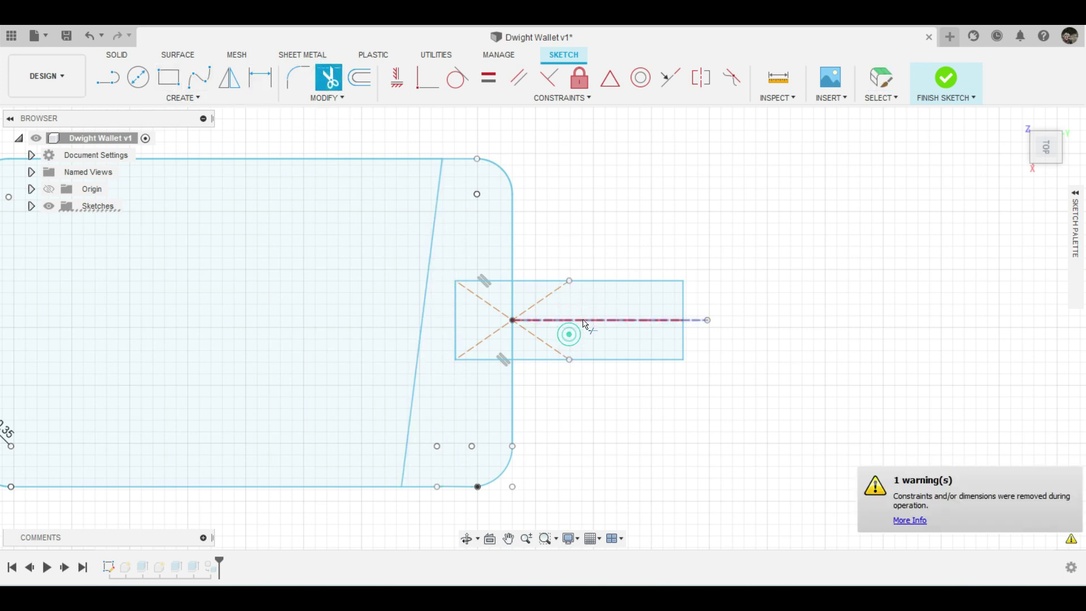
pyautogui.click(552, 347)
pyautogui.click(538, 308)
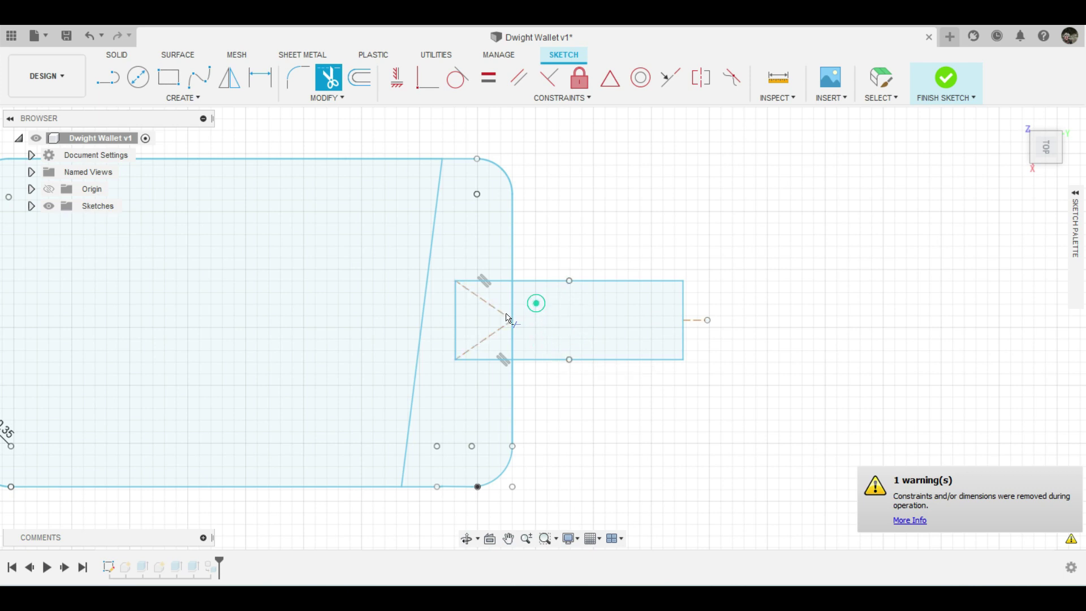
pyautogui.click(506, 317)
pyautogui.click(500, 327)
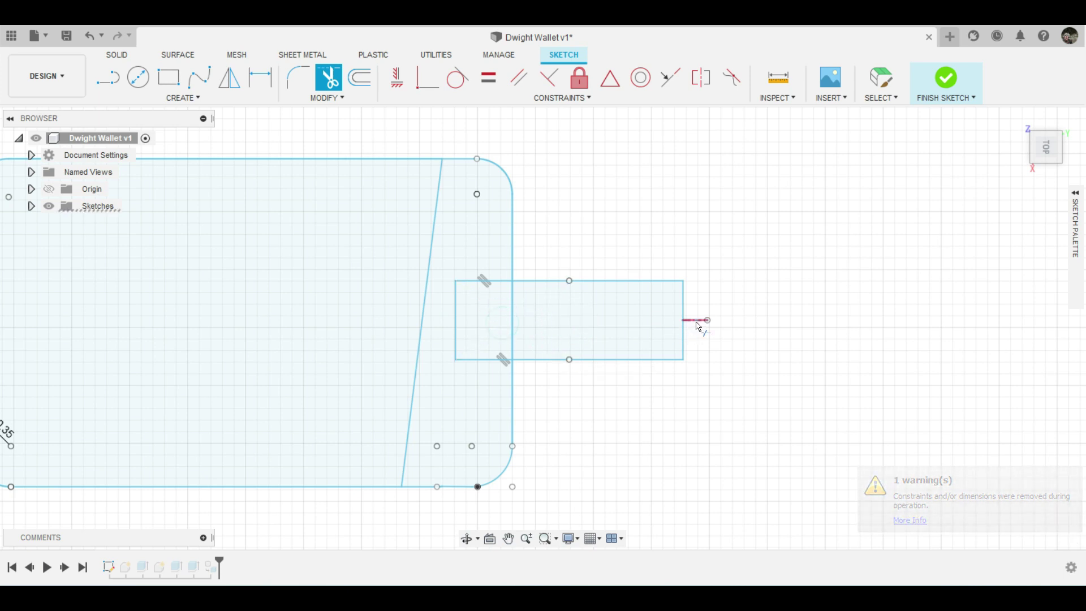
pyautogui.click(697, 321)
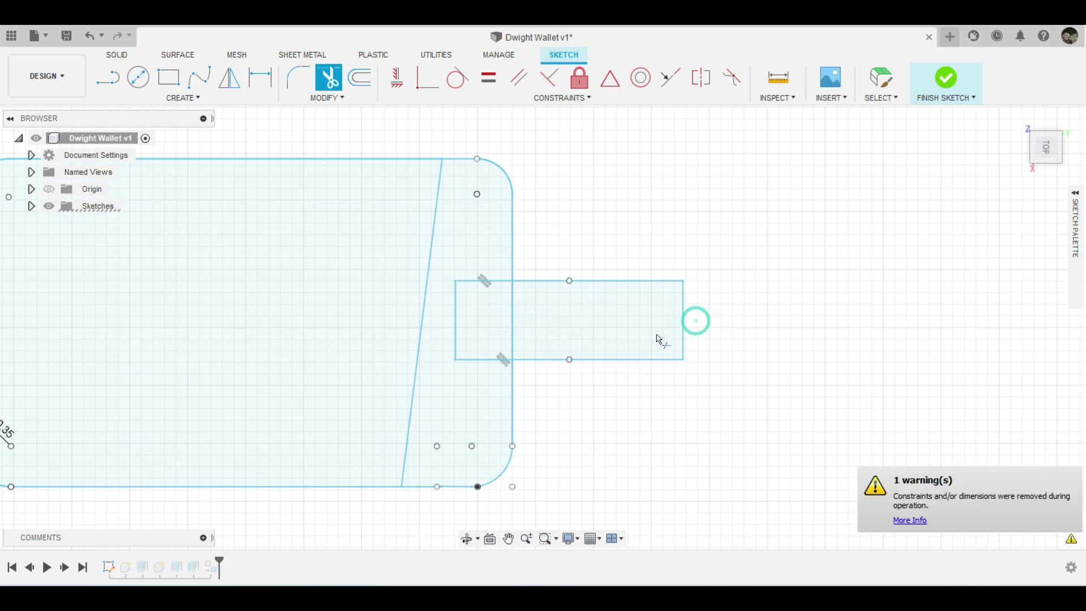
pyautogui.click(1075, 193)
pyautogui.click(1044, 469)
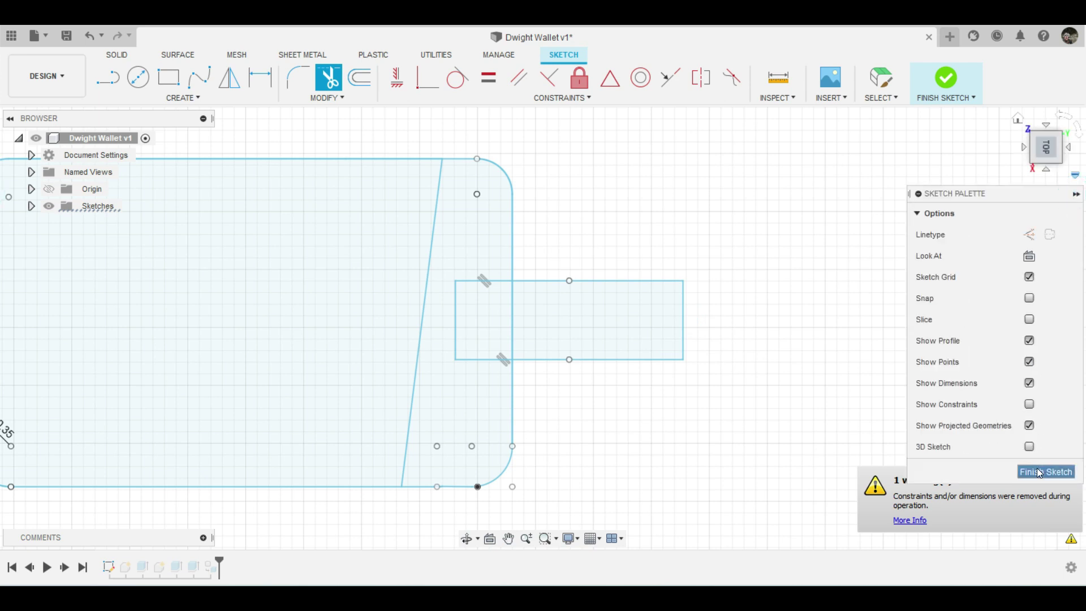
# Extrude both rectangular tab profiles 0.1 in as a New Component.
pyautogui.press('e')
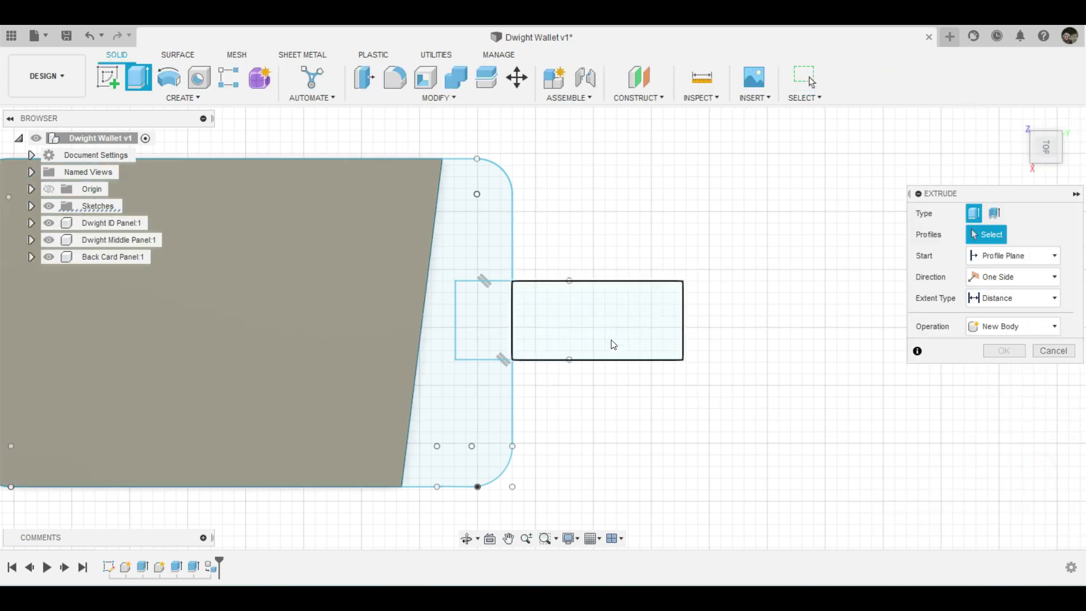
pyautogui.click(609, 334)
pyautogui.click(501, 327)
pyautogui.write('.')
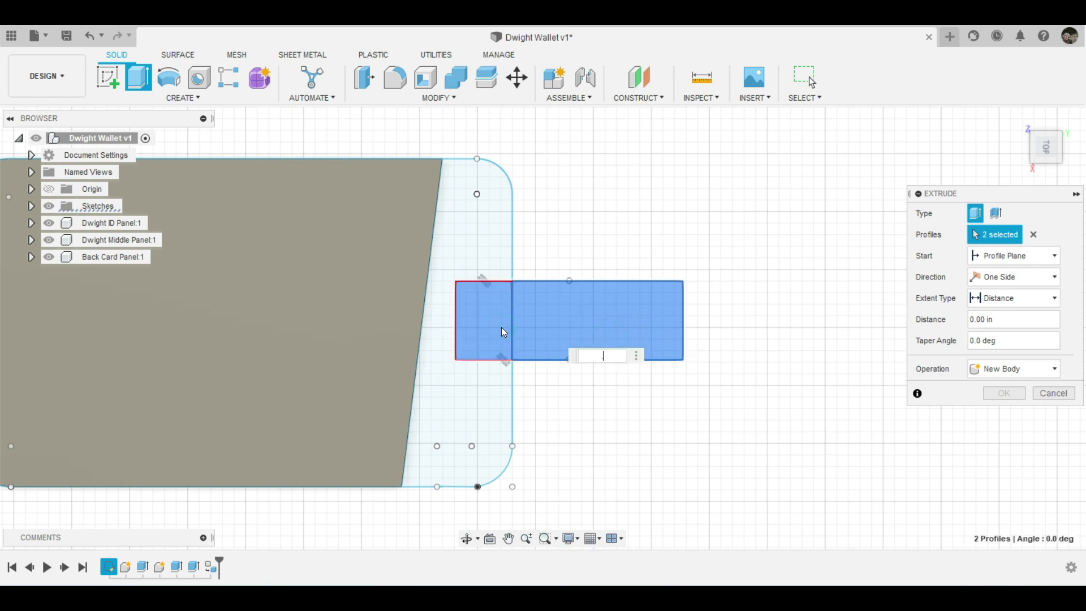
pyautogui.write('1')
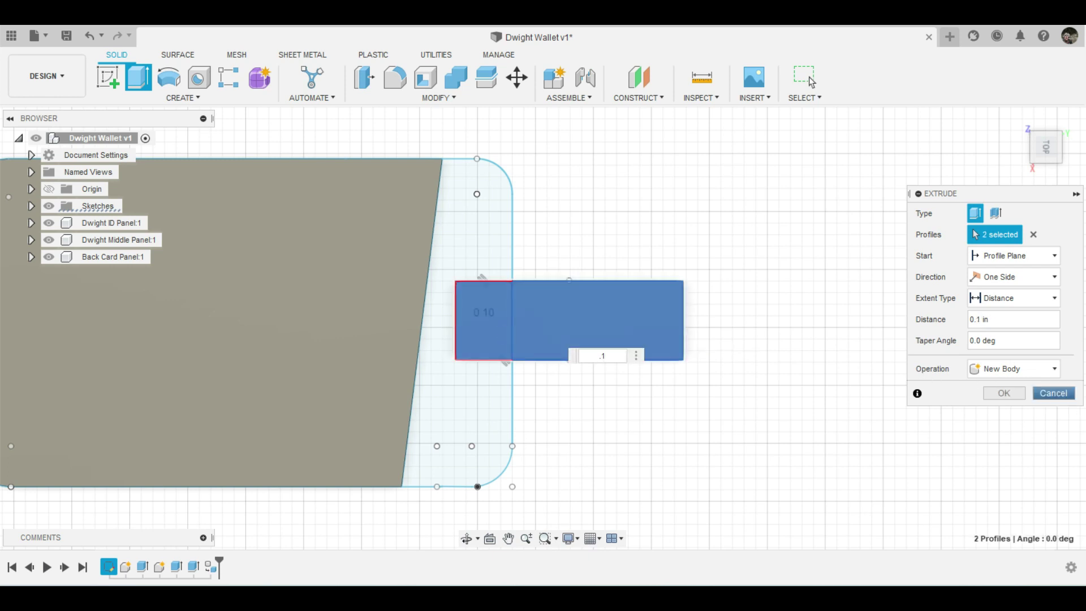
pyautogui.click(1018, 369)
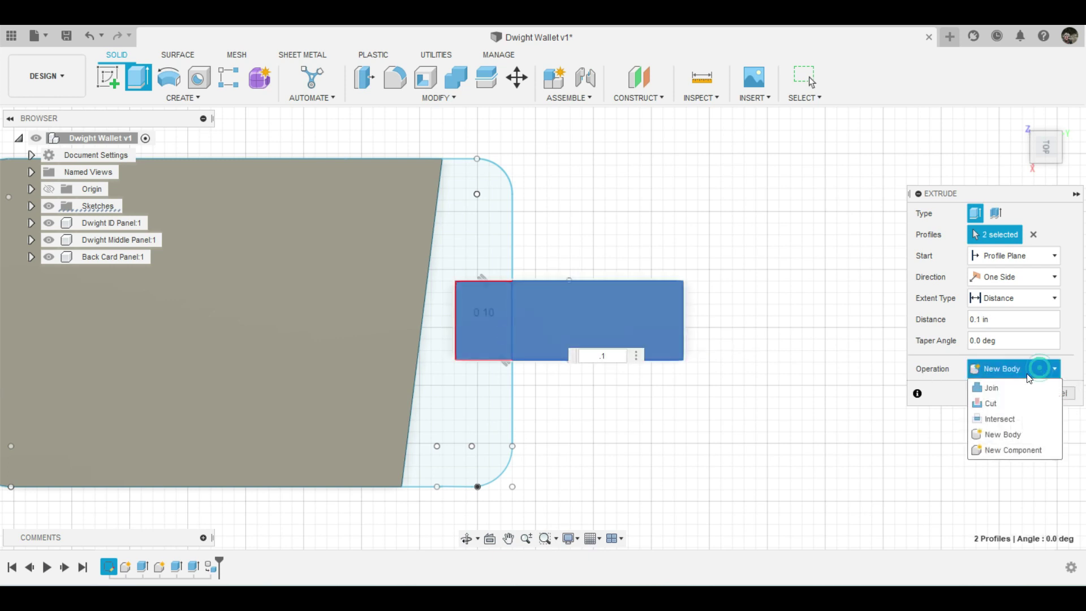
pyautogui.click(1011, 455)
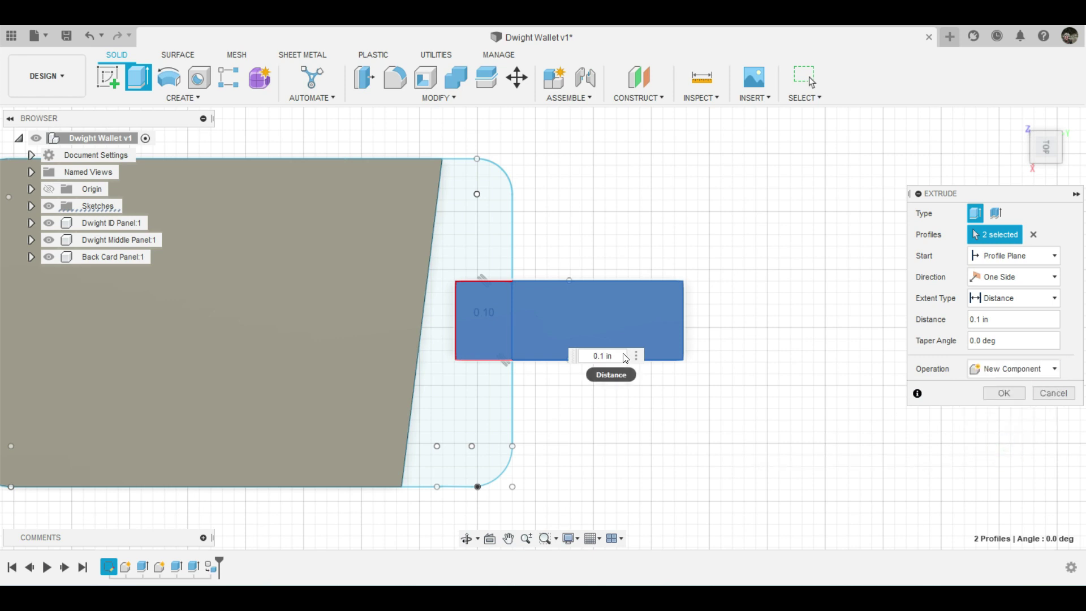
pyautogui.click(1004, 393)
# Rename Component7 in the Browser to the owner's Keyring Flap.
pyautogui.scroll(2, 634, 313)
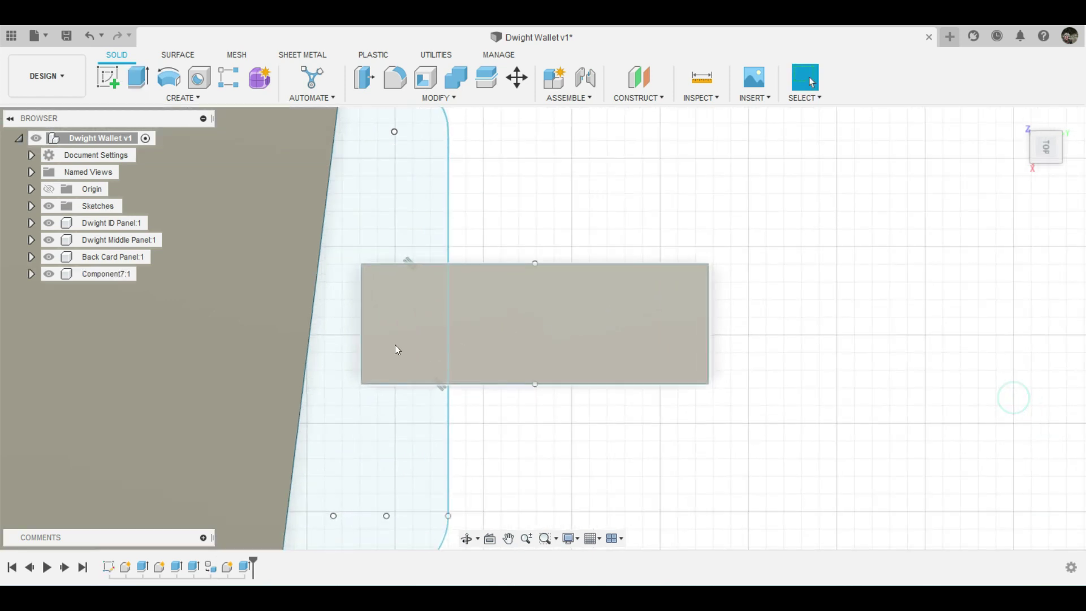
pyautogui.scroll(-4, 394, 344)
pyautogui.scroll(-2, 232, 305)
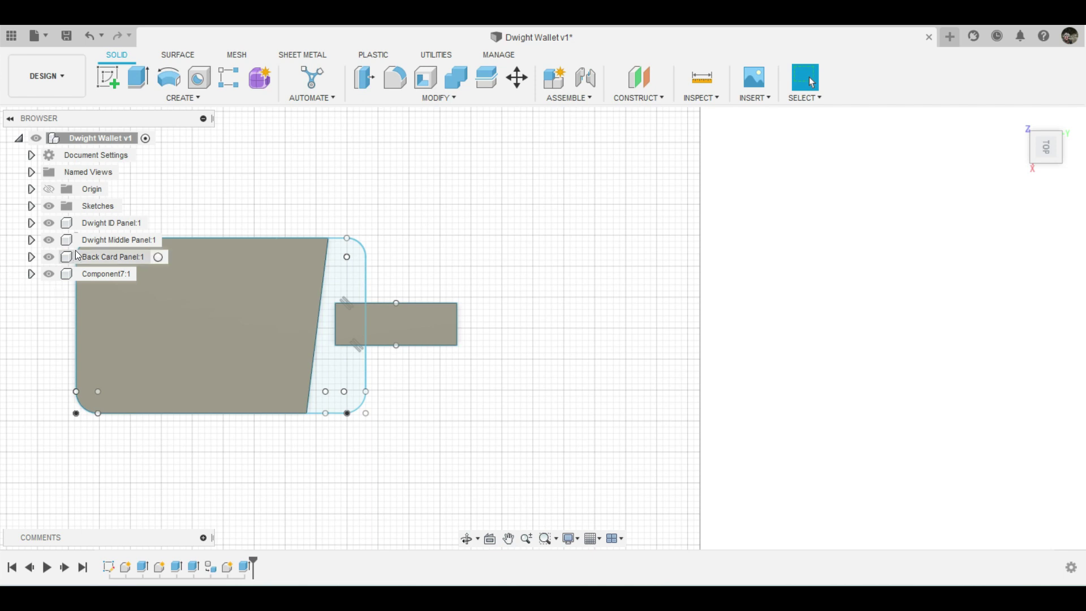
pyautogui.scroll(-2, 148, 280)
pyautogui.moveTo(311, 405); pyautogui.dragTo(114, 281, button='middle')
pyautogui.click(111, 276)
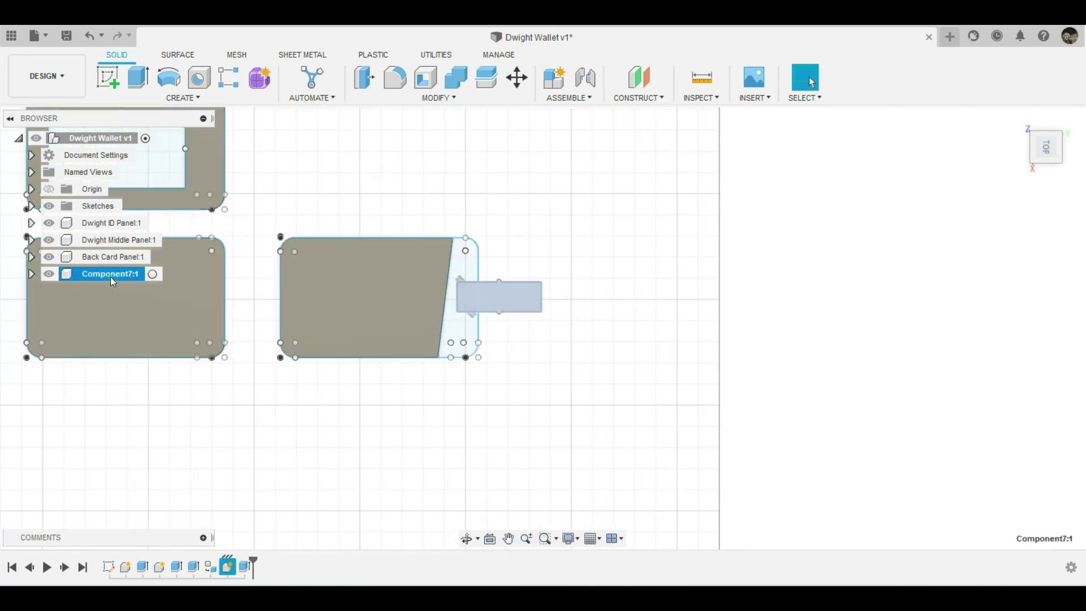
pyautogui.click(110, 276)
pyautogui.write('Dwight Keyring Flap')
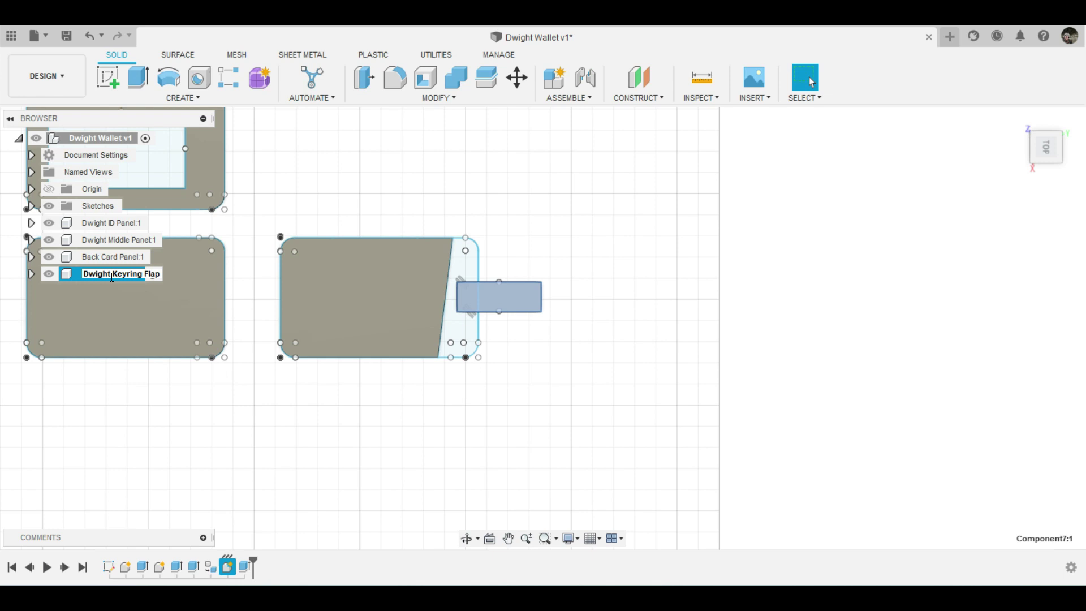
pyautogui.press('Return')
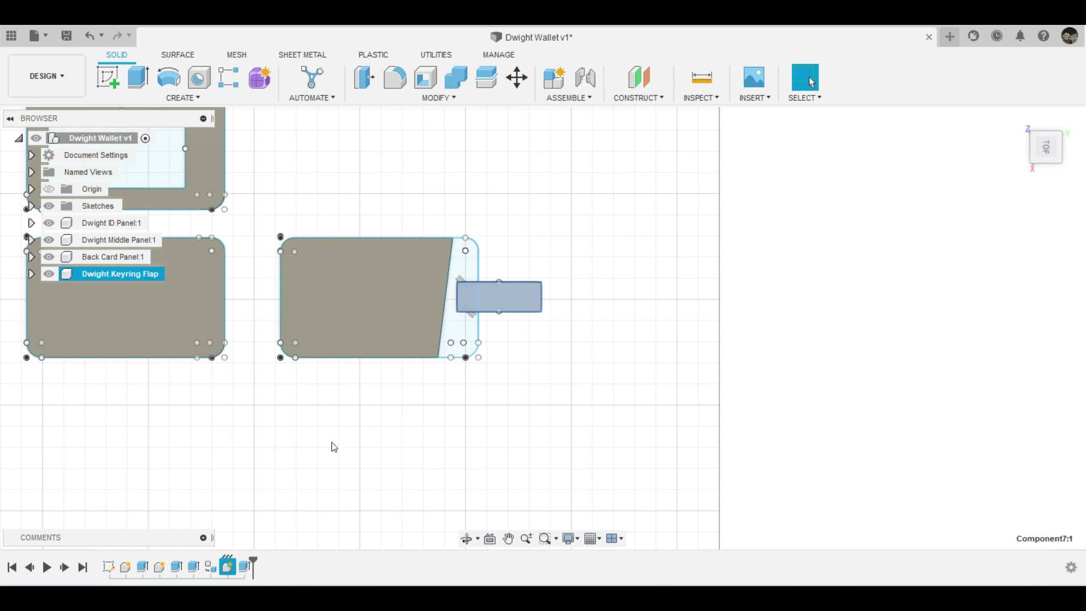
pyautogui.click(131, 367)
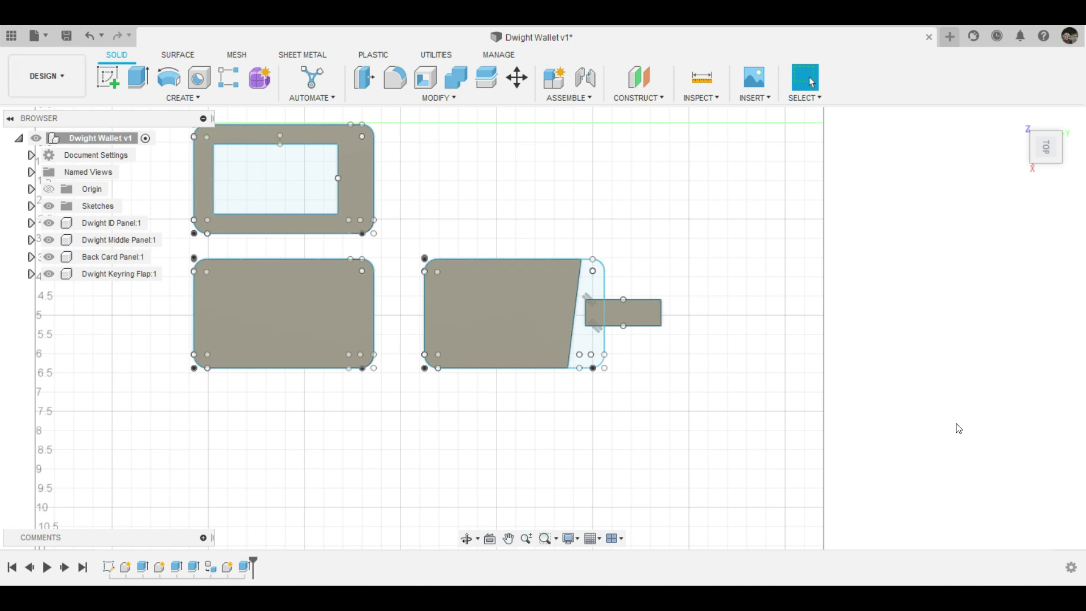
# Drag the Bamboo Dark - Semigloss wood appearance onto the top panel.
pyautogui.press('a')
pyautogui.scroll(-2, 831, 444)
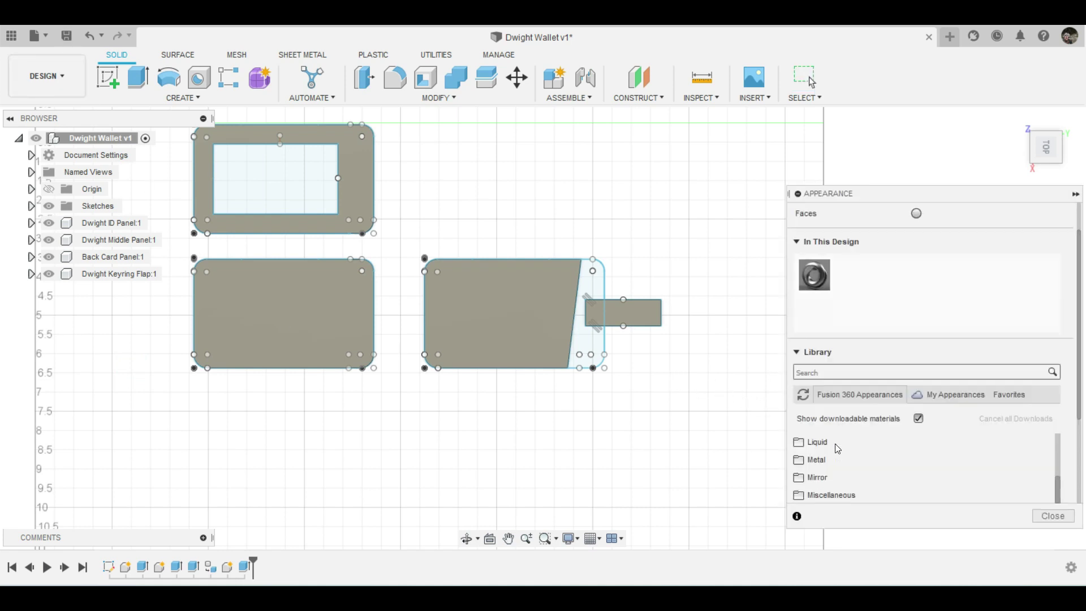
pyautogui.scroll(-2, 839, 442)
pyautogui.scroll(-2, 840, 448)
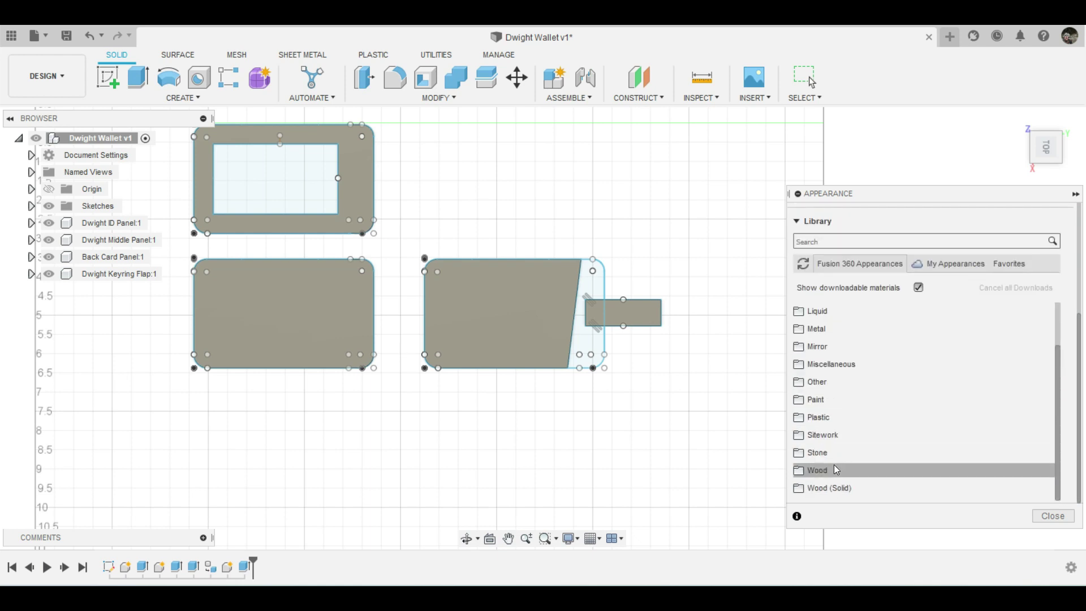
pyautogui.click(835, 466)
pyautogui.scroll(-3, 849, 458)
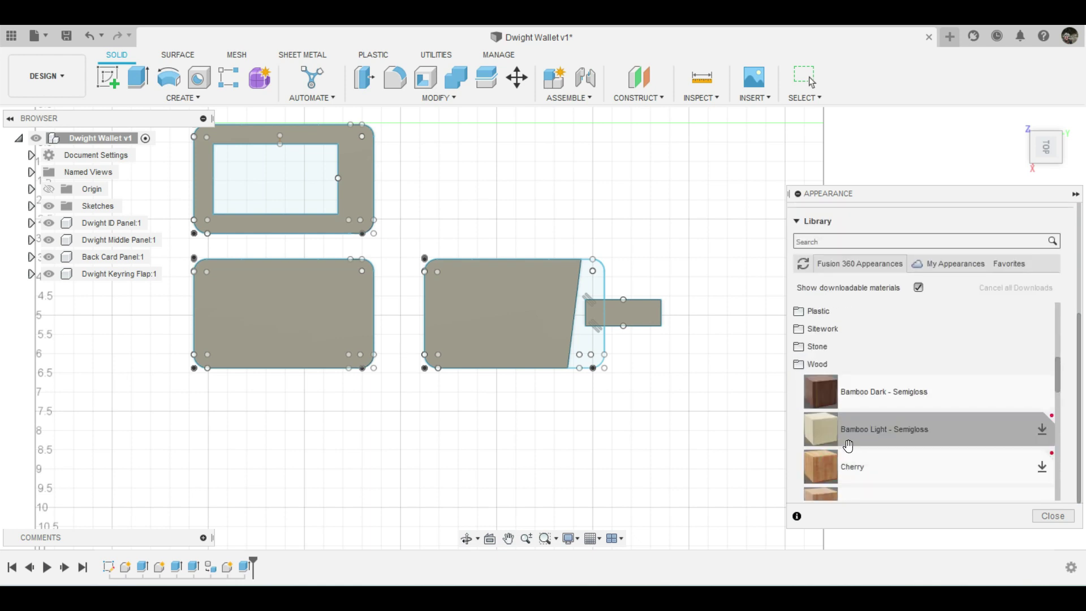
pyautogui.scroll(-2, 849, 430)
pyautogui.moveTo(820, 338)
pyautogui.mouseDown()
pyautogui.moveTo(358, 224)
pyautogui.moveTo(358, 202)
pyautogui.mouseUp()
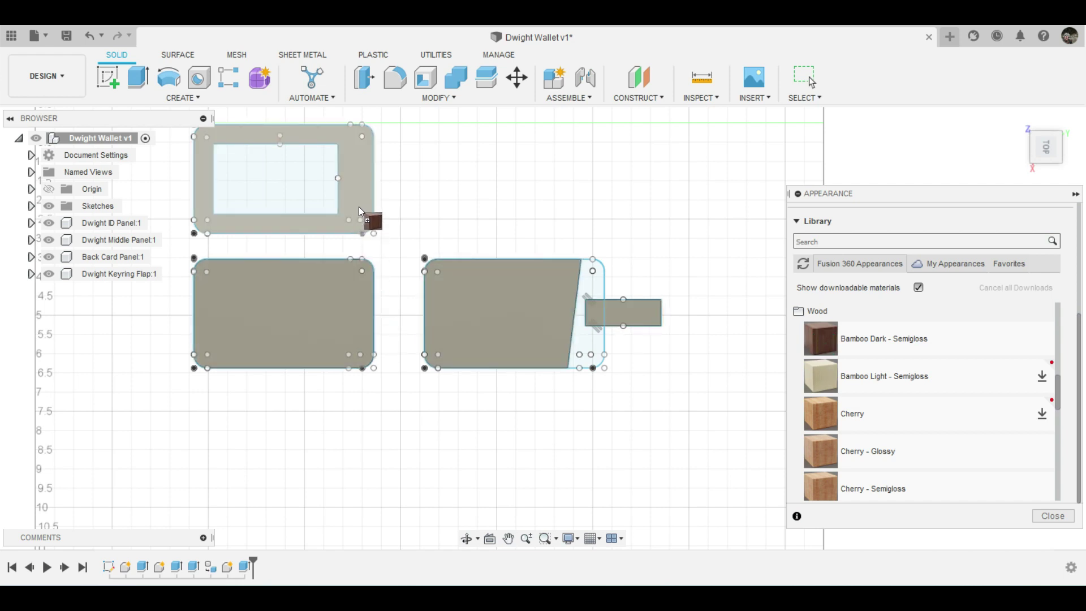
pyautogui.moveTo(358, 202); pyautogui.dragTo(358, 206)
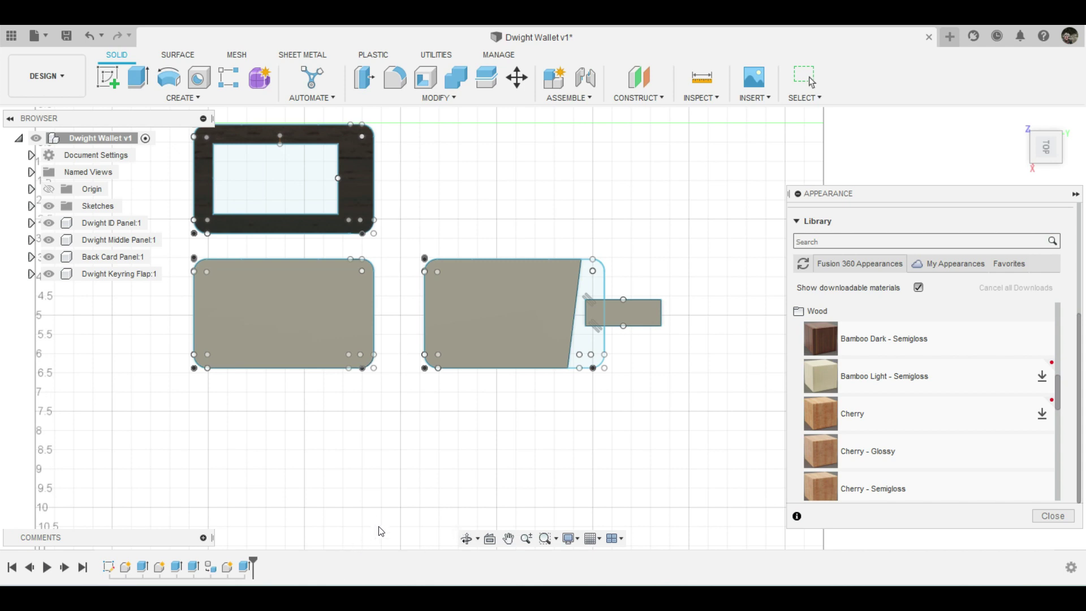
# Undo the wood finish, close the appearance library and recentre the panels.
pyautogui.hotkey('ctrl', 'z')
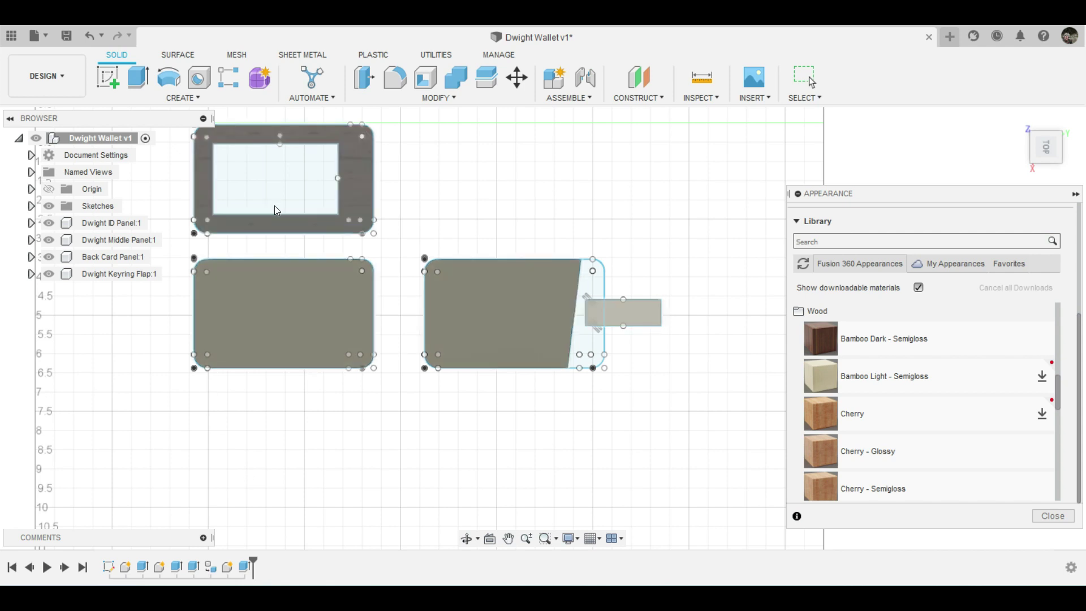
pyautogui.press('Escape')
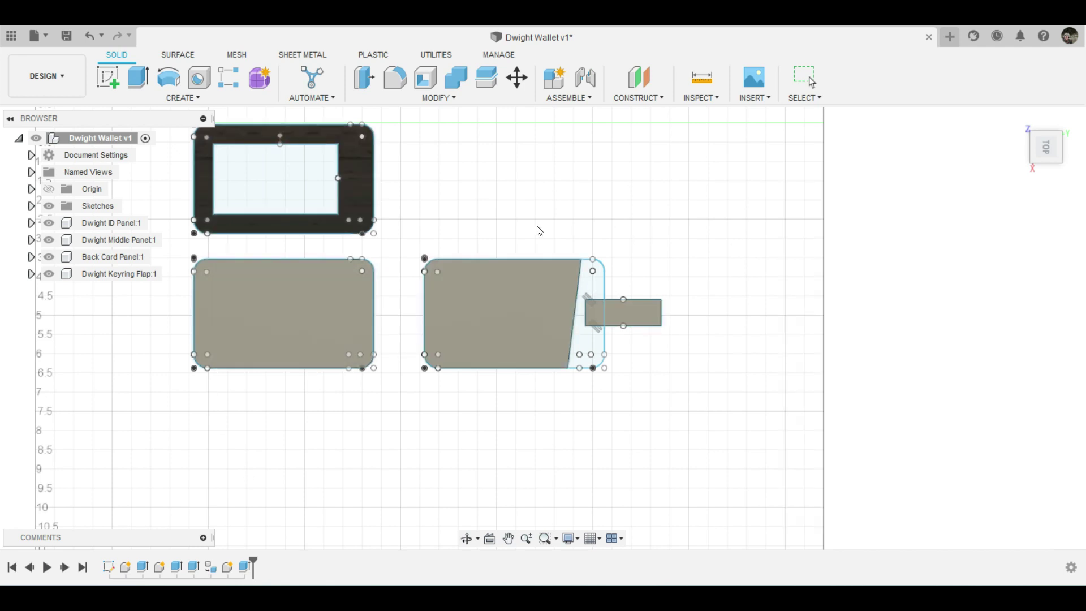
pyautogui.moveTo(417, 210); pyautogui.dragTo(573, 277, button='middle')
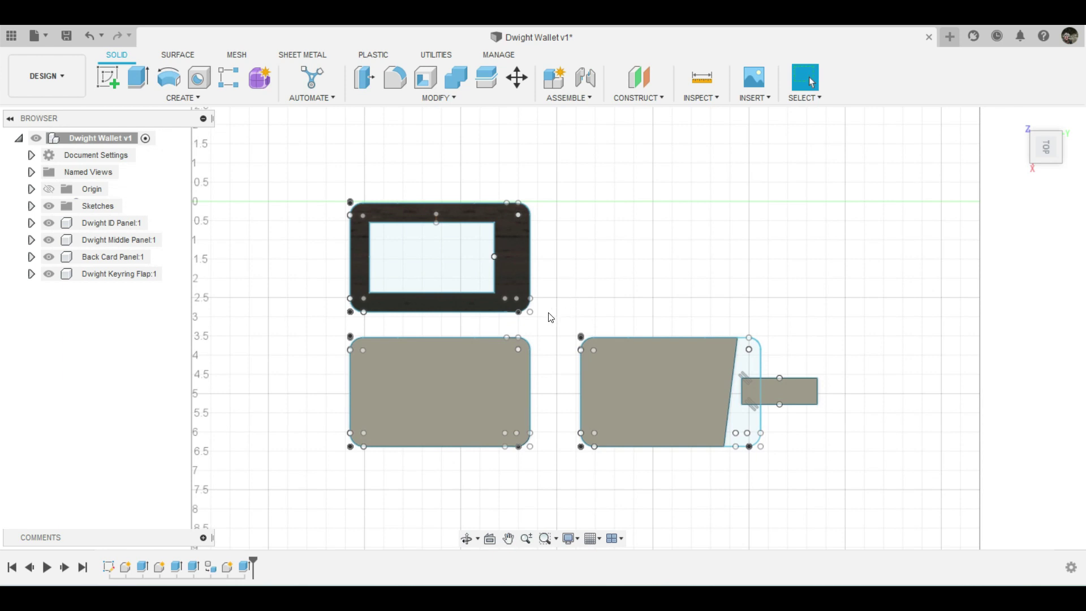
# Extrude the top panel's window rectangle 0.05 in as a New Component.
pyautogui.press('e')
pyautogui.click(450, 269)
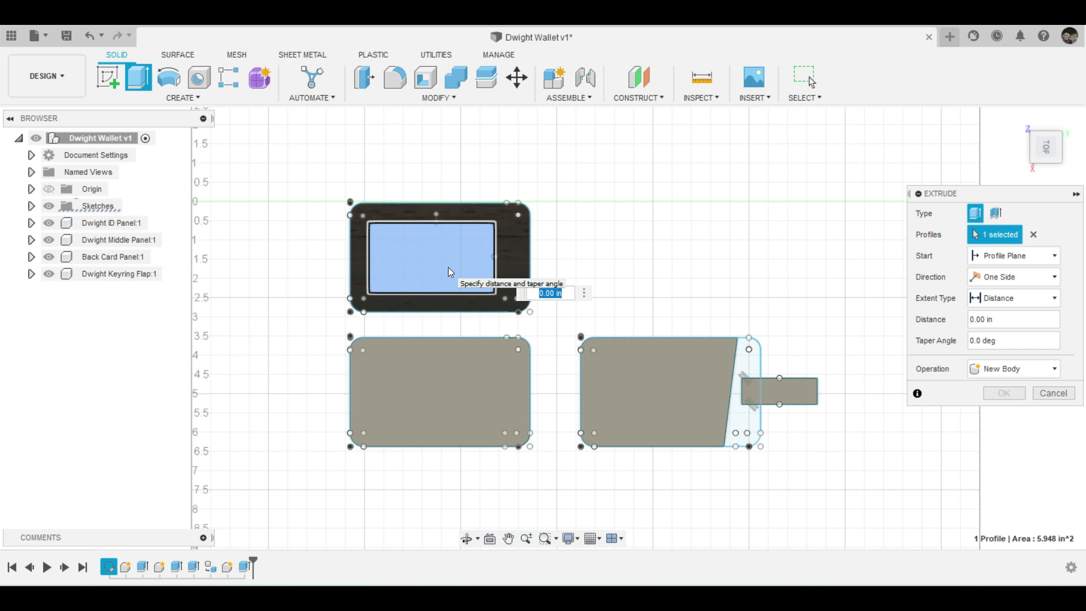
pyautogui.press('BackSpace')
pyautogui.write('05')
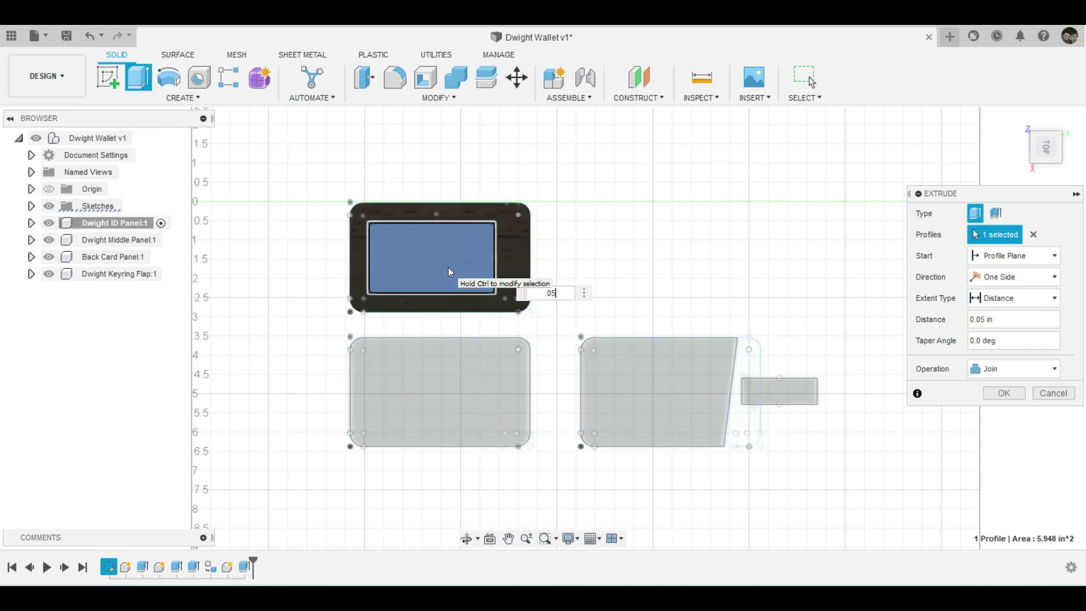
pyautogui.click(1001, 370)
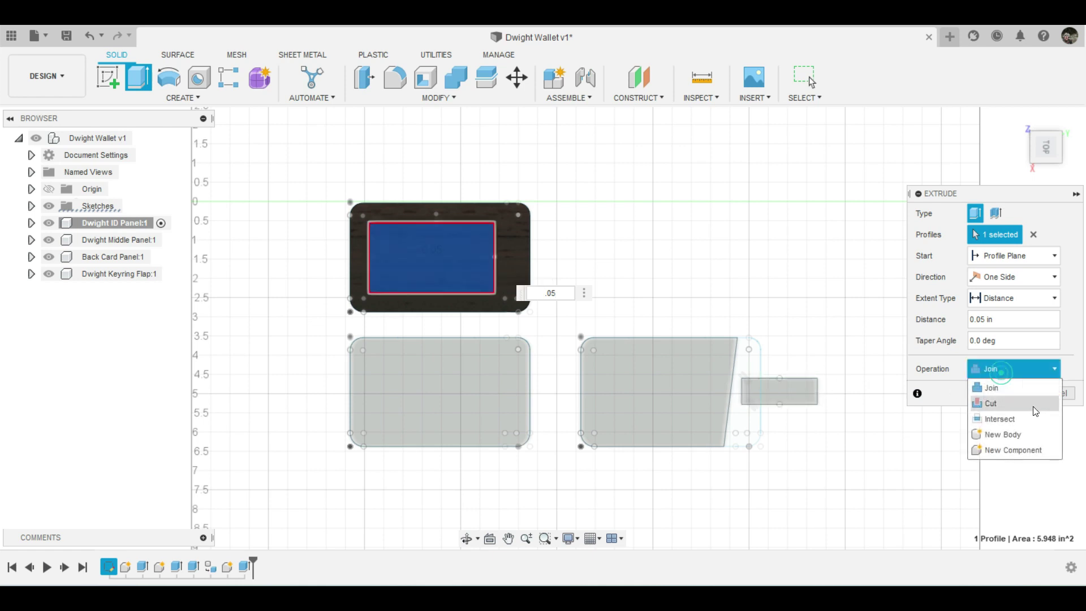
pyautogui.click(1042, 450)
pyautogui.click(1012, 393)
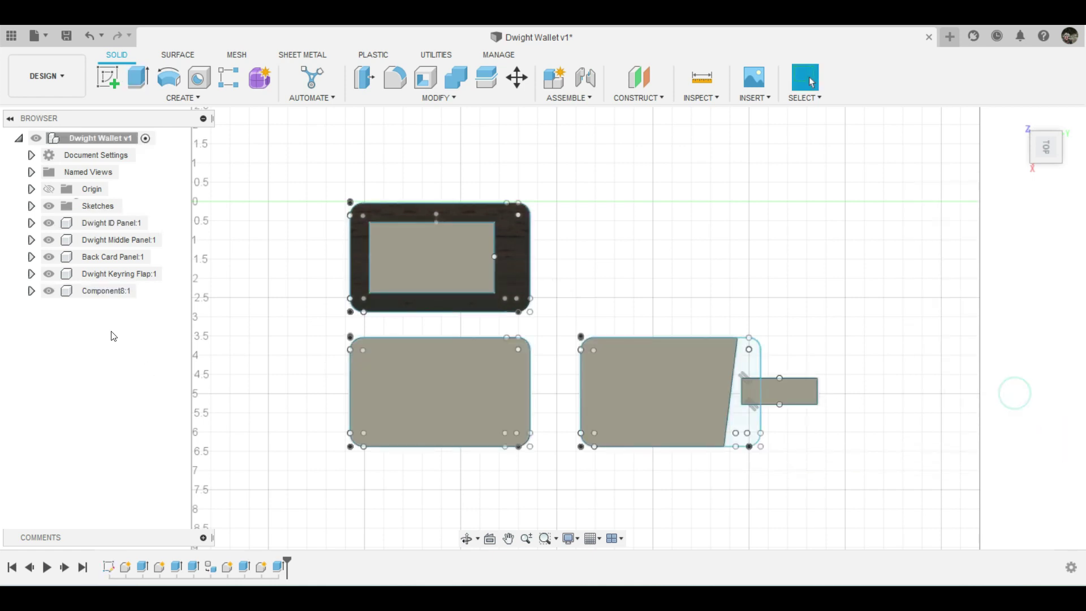
# Rename Component8 to Cosmetic Clear.
pyautogui.doubleClick(95, 291)
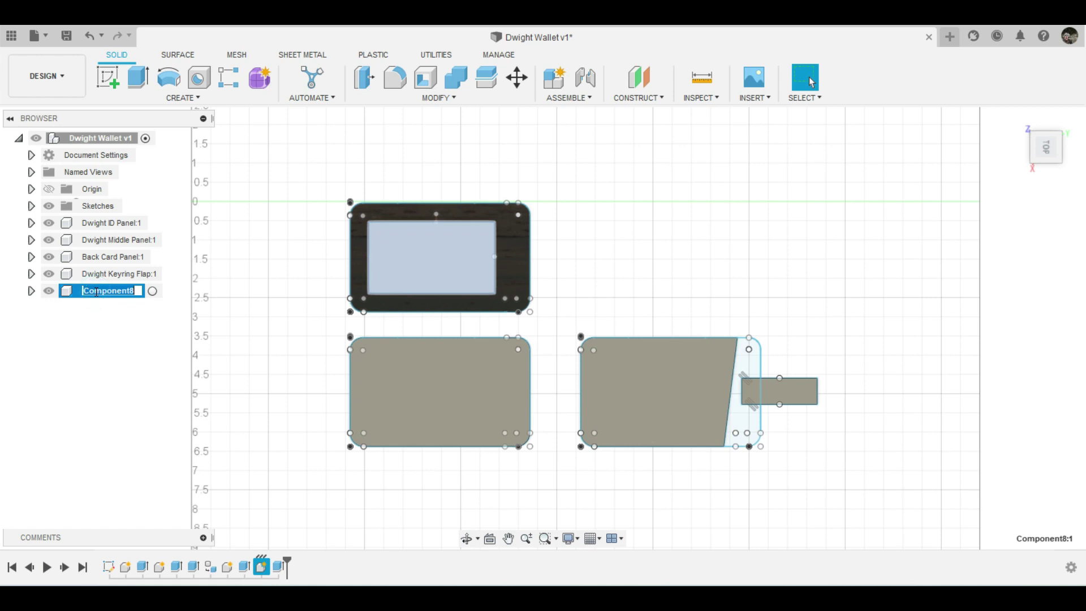
pyautogui.write('Clear')
pyautogui.press('Return')
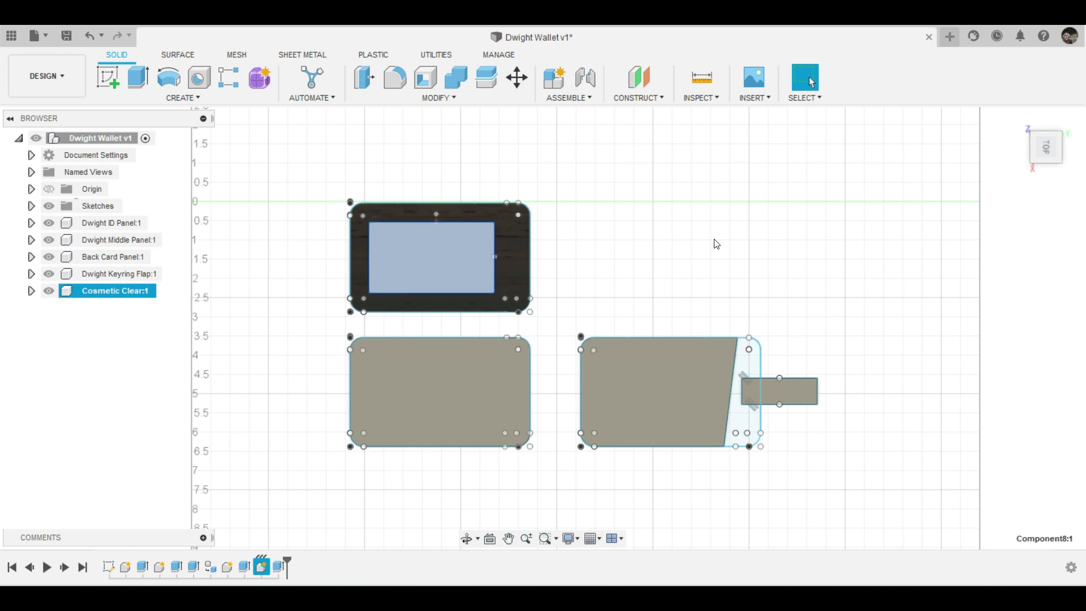
# Open the Appearance library and drag Bamboo Dark onto a panel.
pyautogui.press('a')
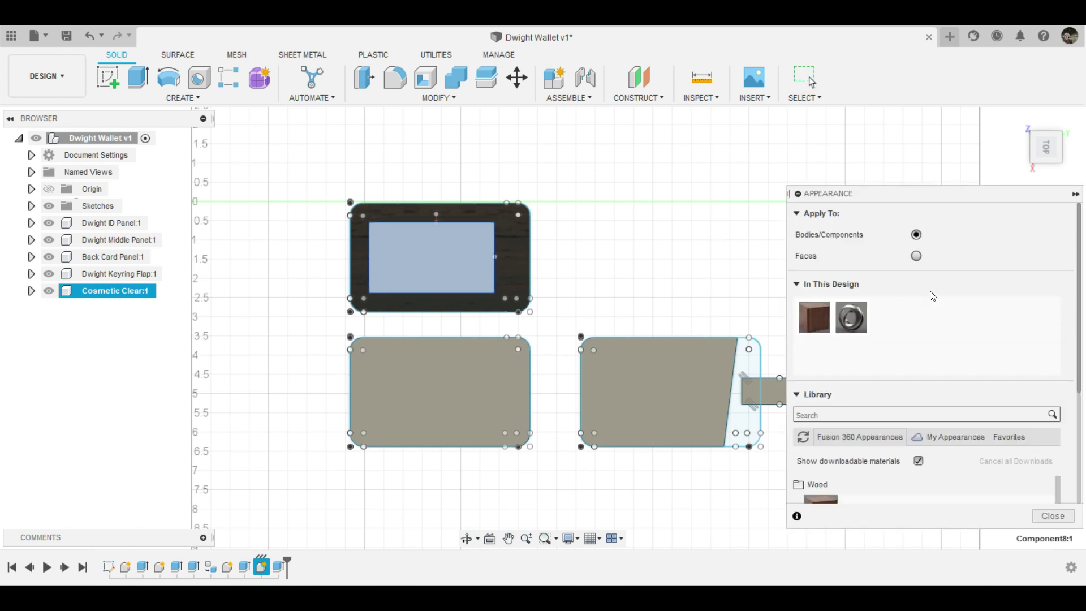
pyautogui.scroll(-1, 911, 455)
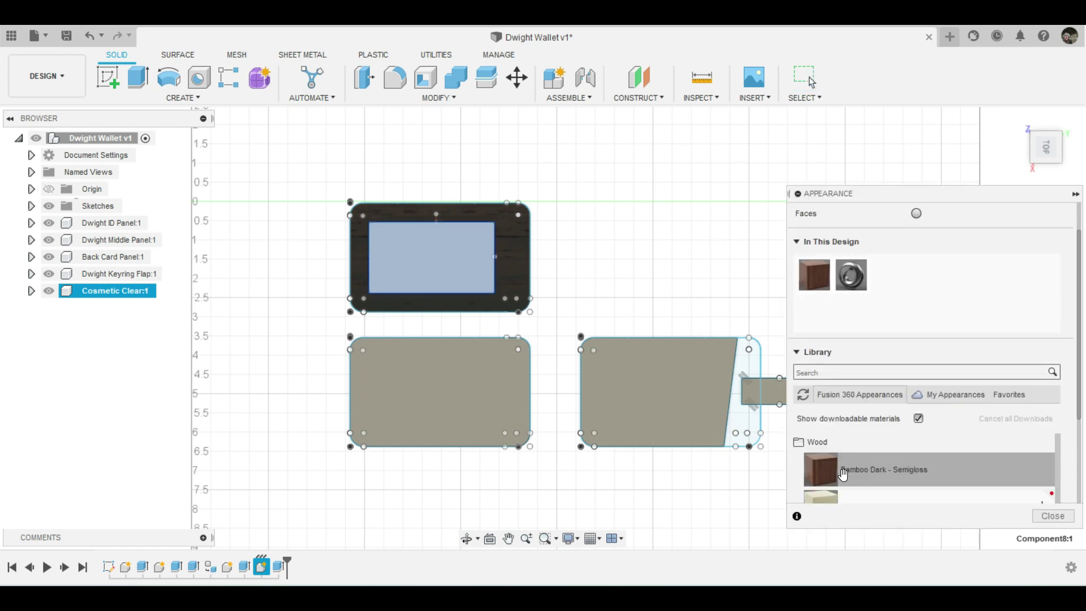
pyautogui.moveTo(841, 465); pyautogui.dragTo(738, 436)
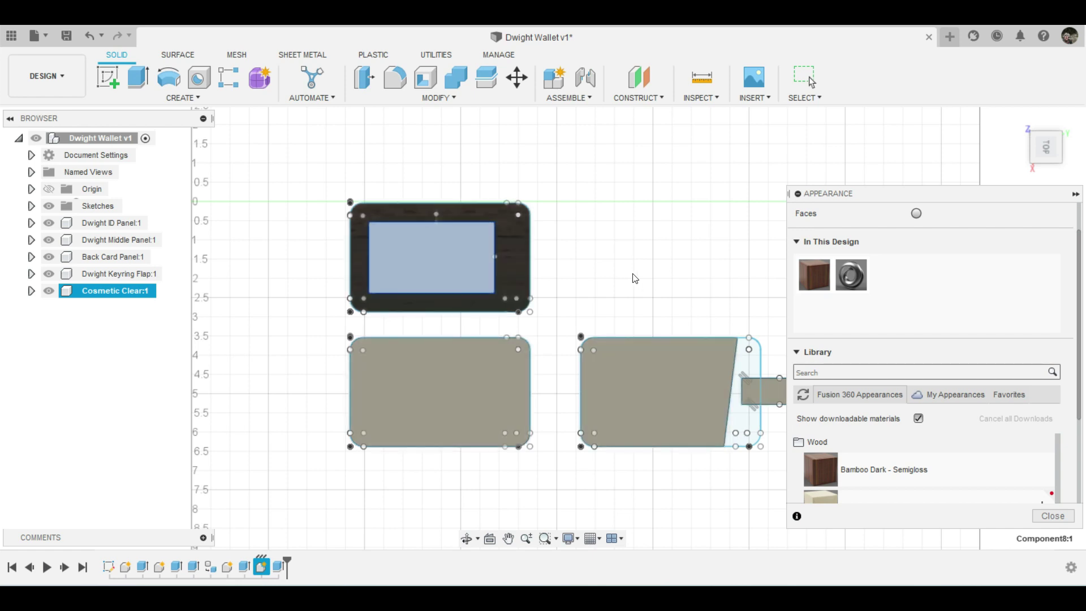
pyautogui.scroll(-2, 841, 452)
pyautogui.scroll(-2, 843, 453)
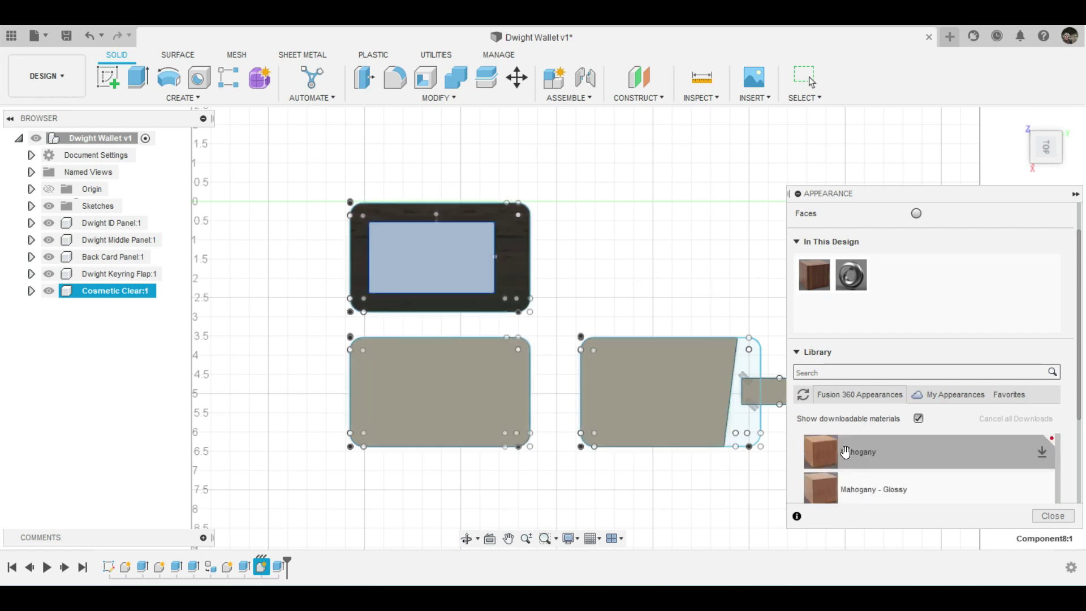
pyautogui.scroll(-2, 849, 469)
pyautogui.scroll(2, 849, 474)
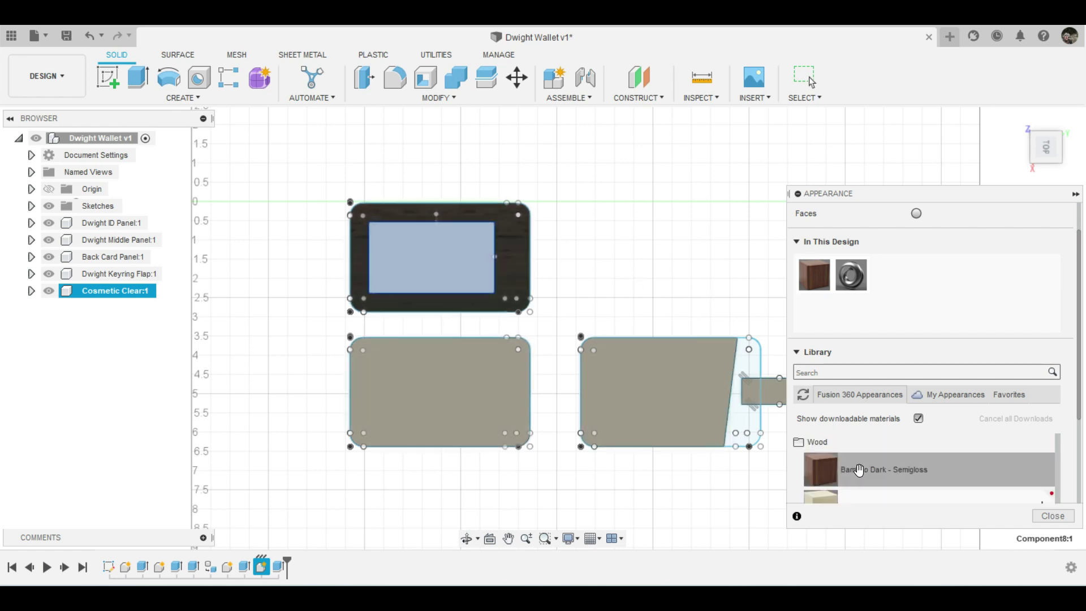
pyautogui.scroll(-2, 849, 486)
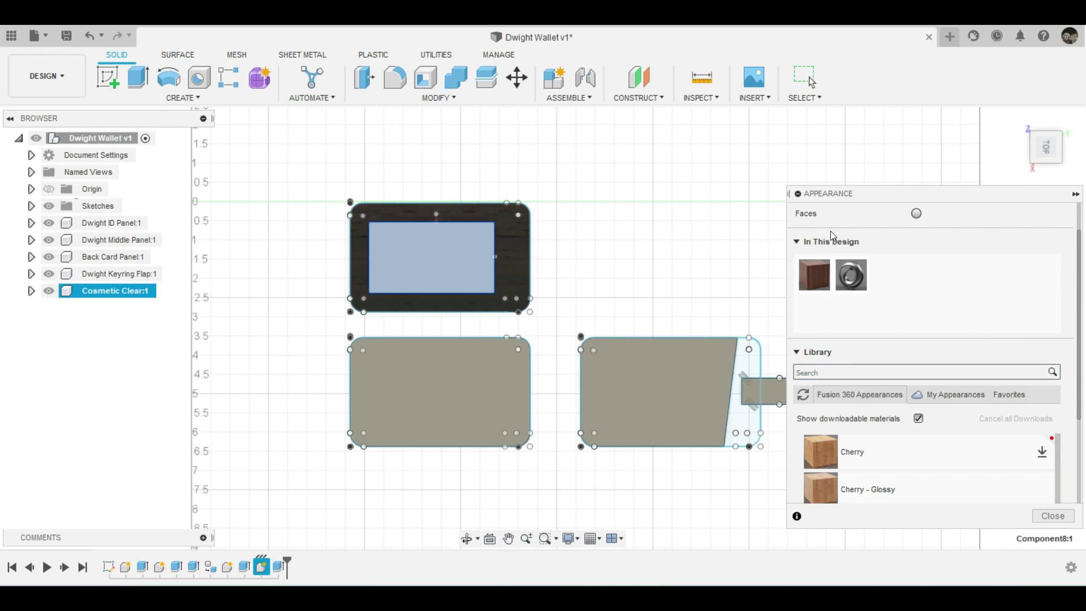
# Apply Bamboo Light to the back panel, Bamboo Dark to the right panel, and Cherry to the flap.
pyautogui.click(798, 242)
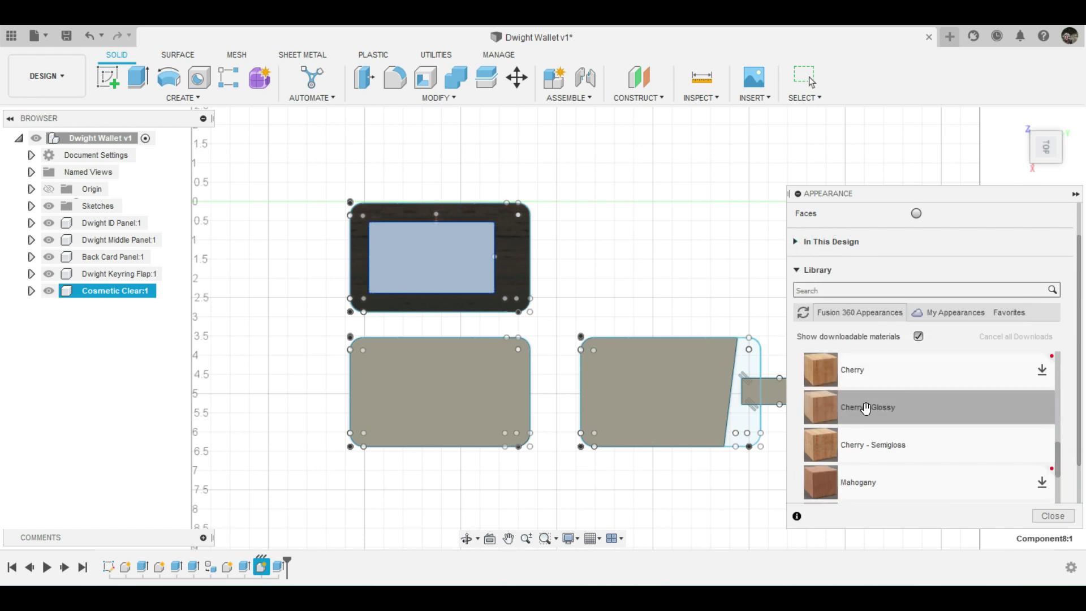
pyautogui.scroll(2, 897, 432)
pyautogui.click(1042, 425)
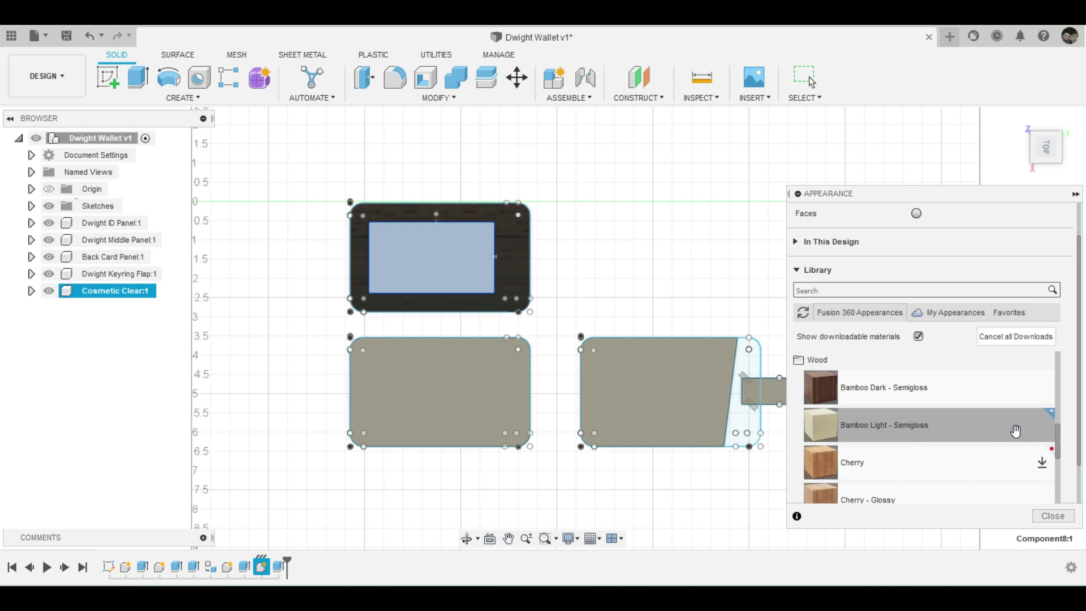
pyautogui.moveTo(827, 433)
pyautogui.mouseDown()
pyautogui.moveTo(573, 427)
pyautogui.moveTo(486, 406)
pyautogui.mouseUp()
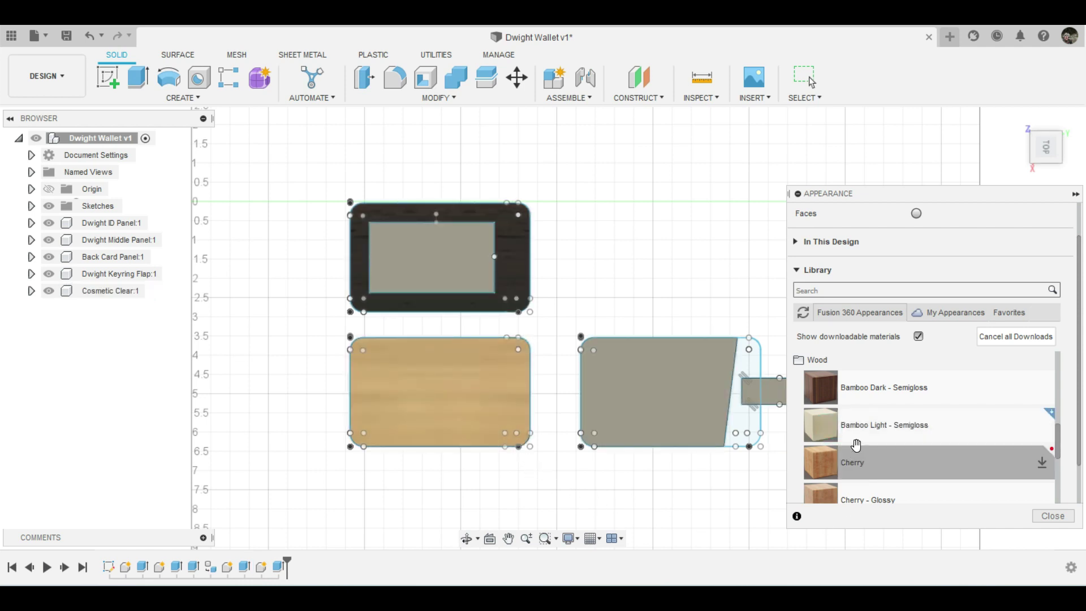
pyautogui.moveTo(820, 387); pyautogui.dragTo(677, 396)
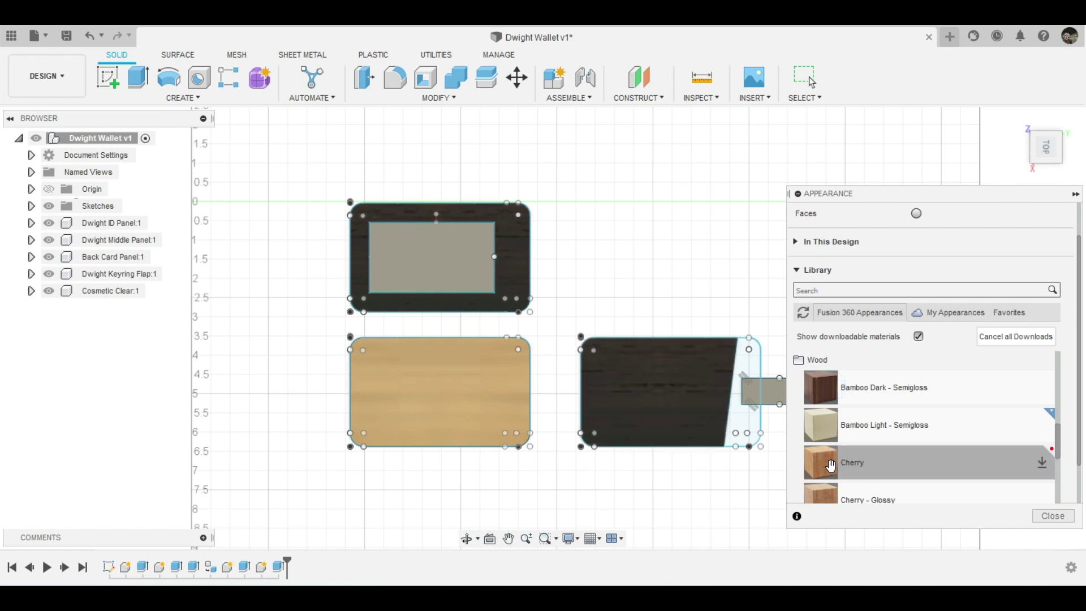
pyautogui.moveTo(831, 465); pyautogui.dragTo(776, 396)
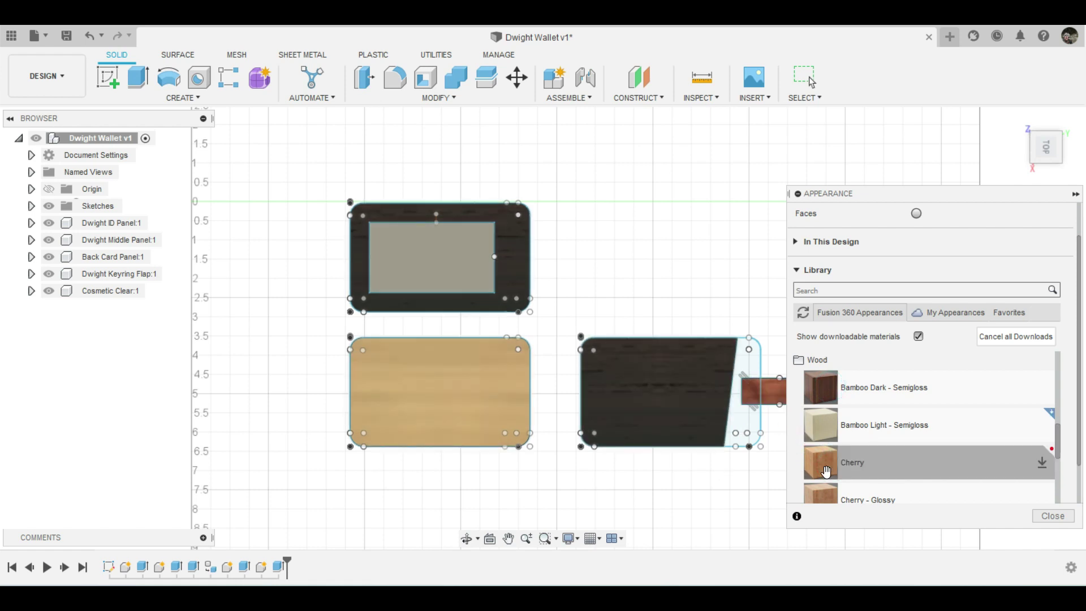
# Collapse the Wood appearance folder and expand the Glass folder.
pyautogui.scroll(-3, 902, 443)
pyautogui.scroll(-3, 902, 443)
pyautogui.scroll(-3, 901, 443)
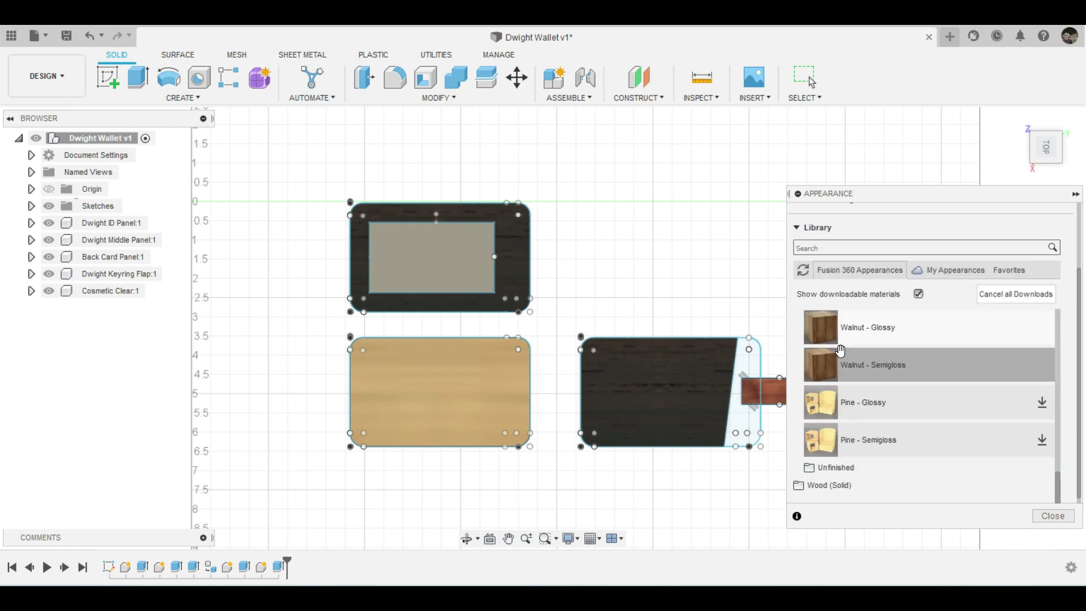
pyautogui.scroll(3, 840, 351)
pyautogui.scroll(3, 840, 351)
pyautogui.scroll(-6, 839, 350)
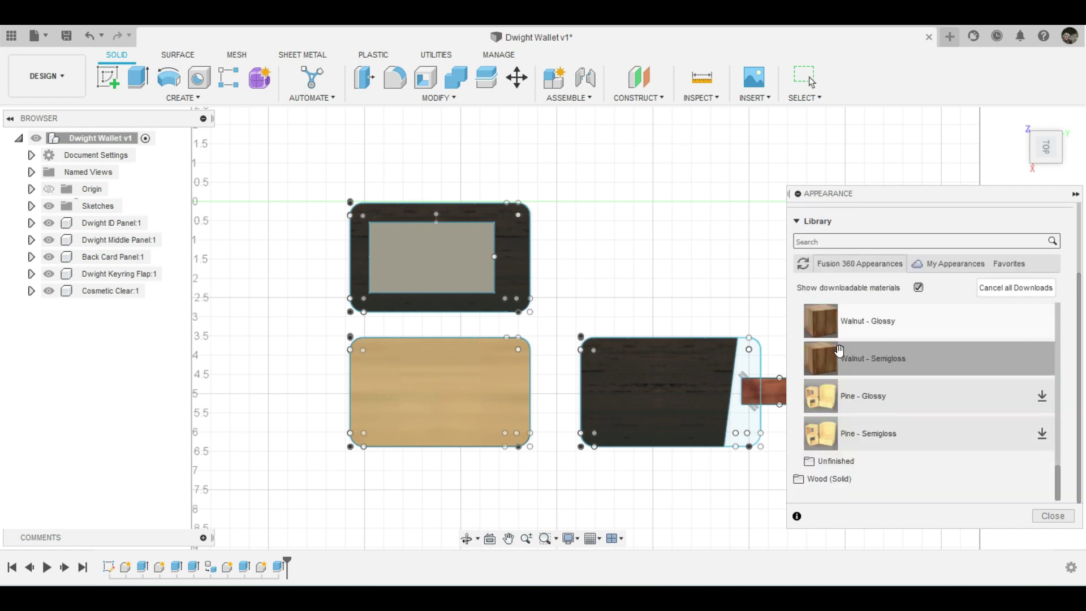
pyautogui.scroll(10, 839, 351)
pyautogui.click(806, 317)
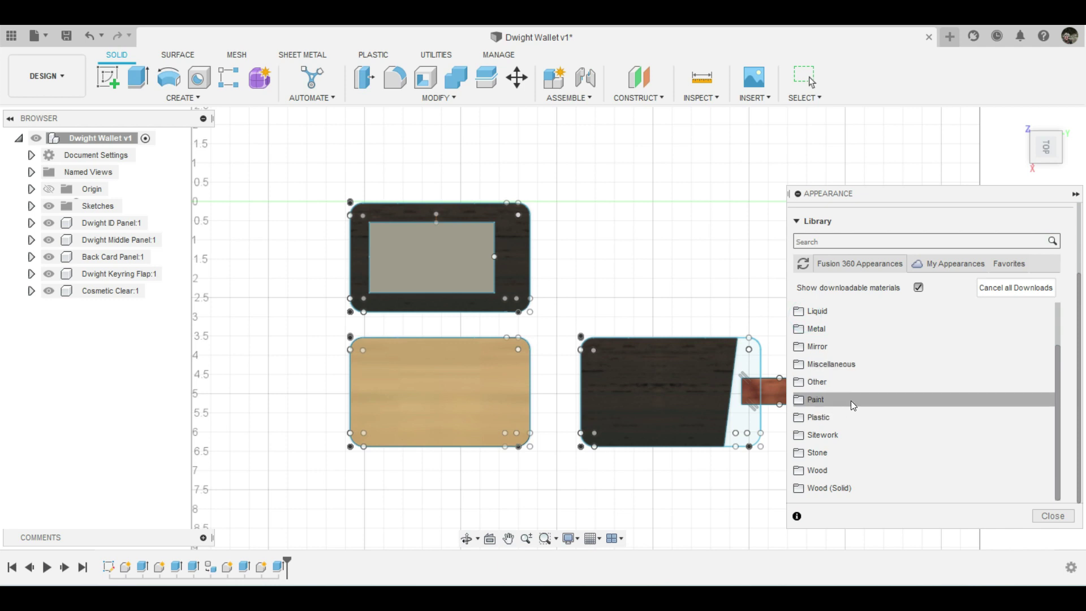
pyautogui.scroll(3, 854, 396)
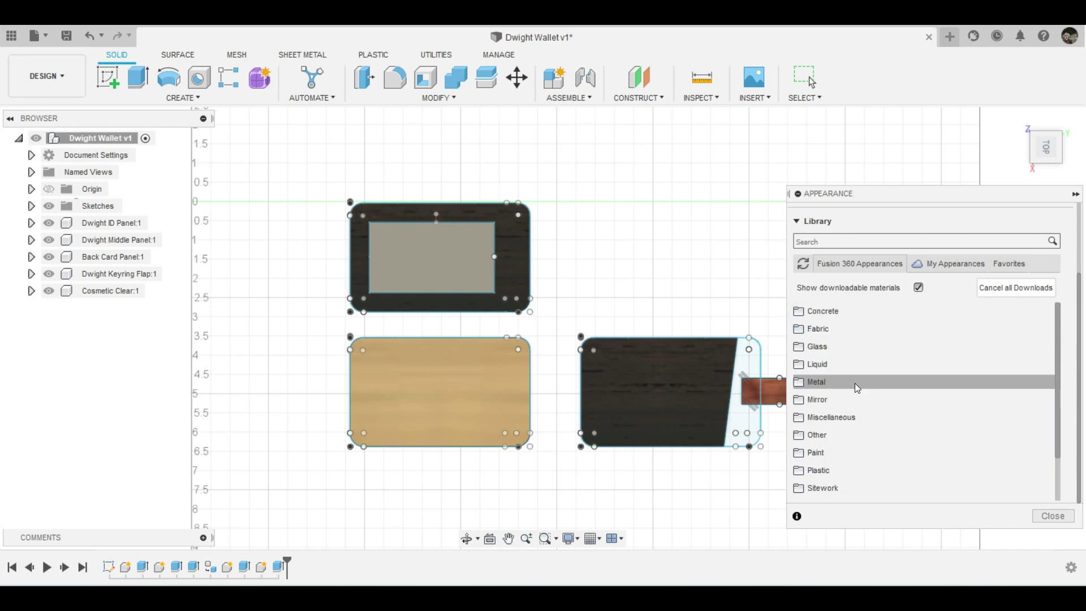
pyautogui.click(812, 344)
# Apply Glass - Light Color (Blue) from Color Density to the window insert.
pyautogui.click(852, 367)
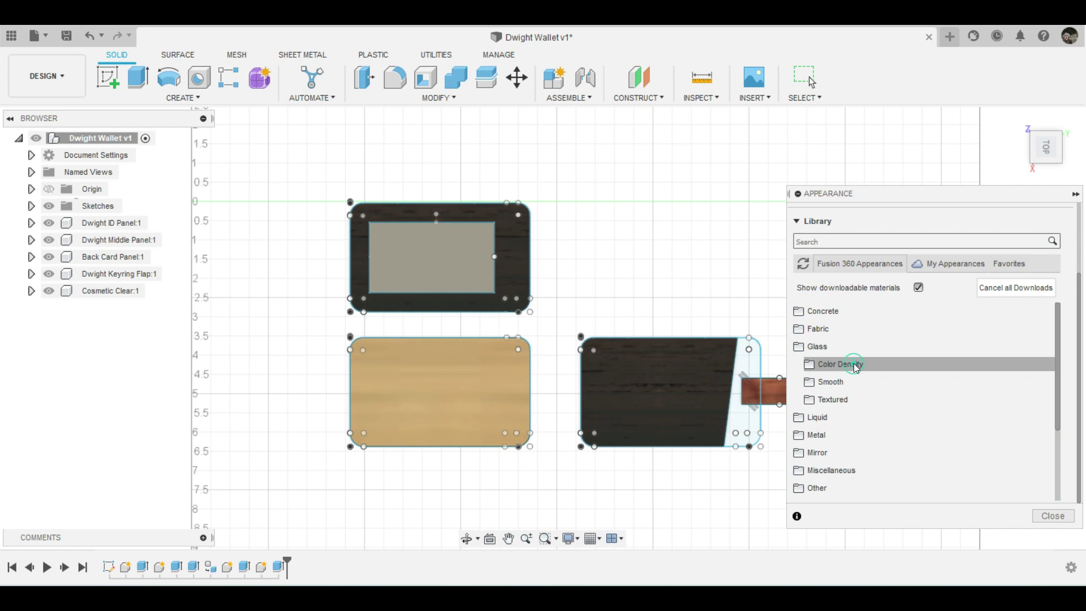
pyautogui.scroll(-1, 837, 379)
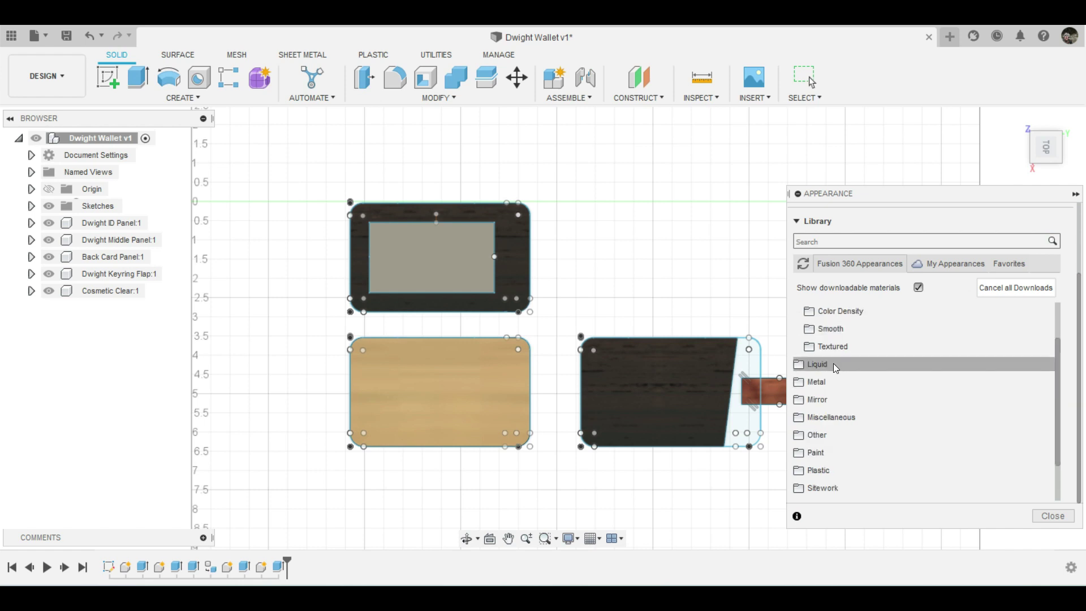
pyautogui.click(814, 312)
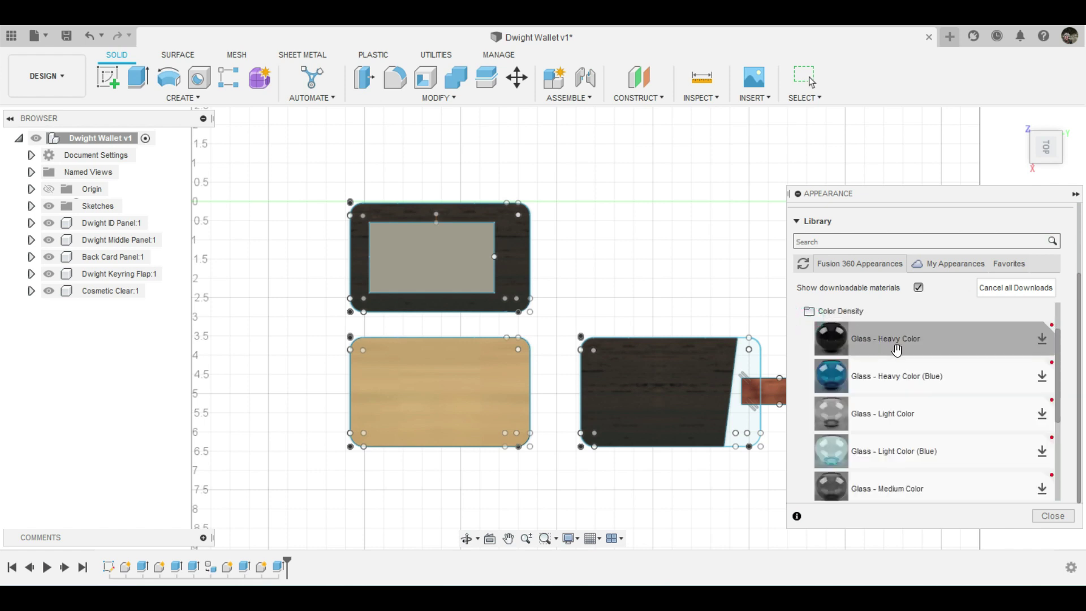
pyautogui.click(1042, 451)
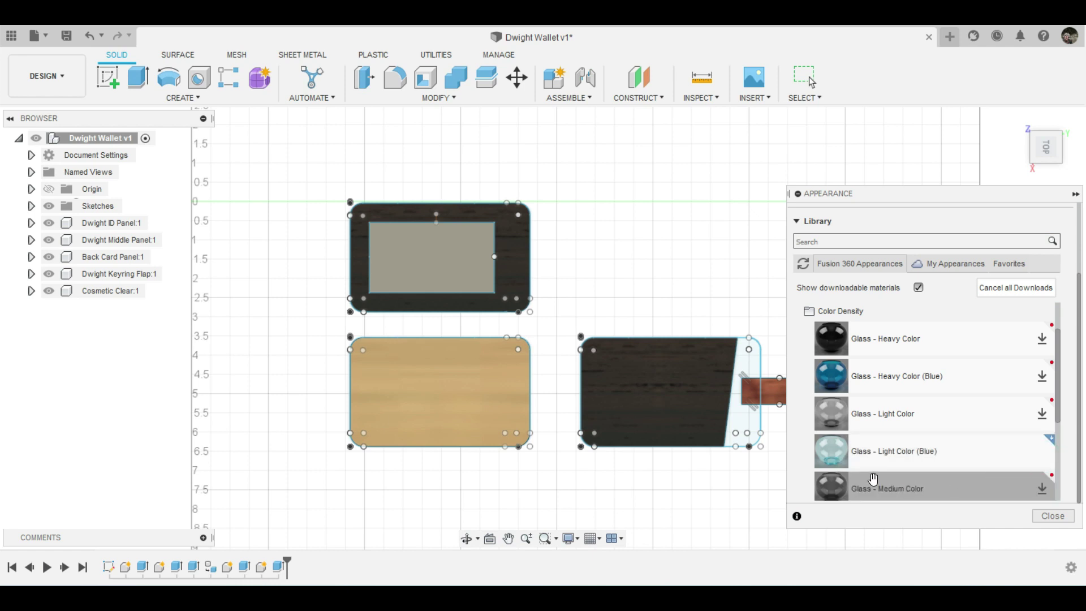
pyautogui.moveTo(842, 452); pyautogui.dragTo(462, 263)
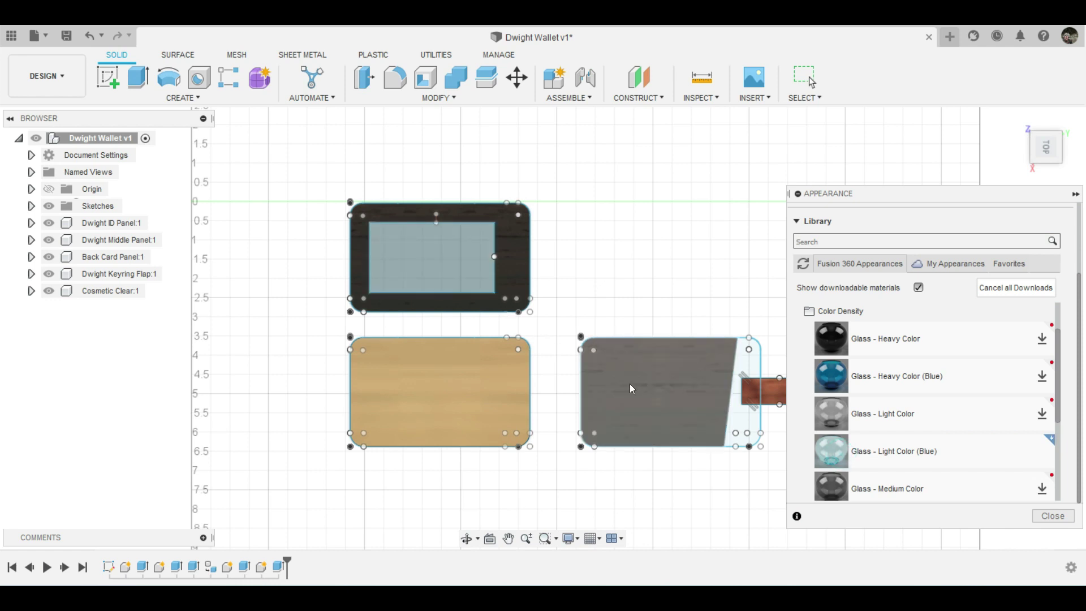
pyautogui.click(601, 538)
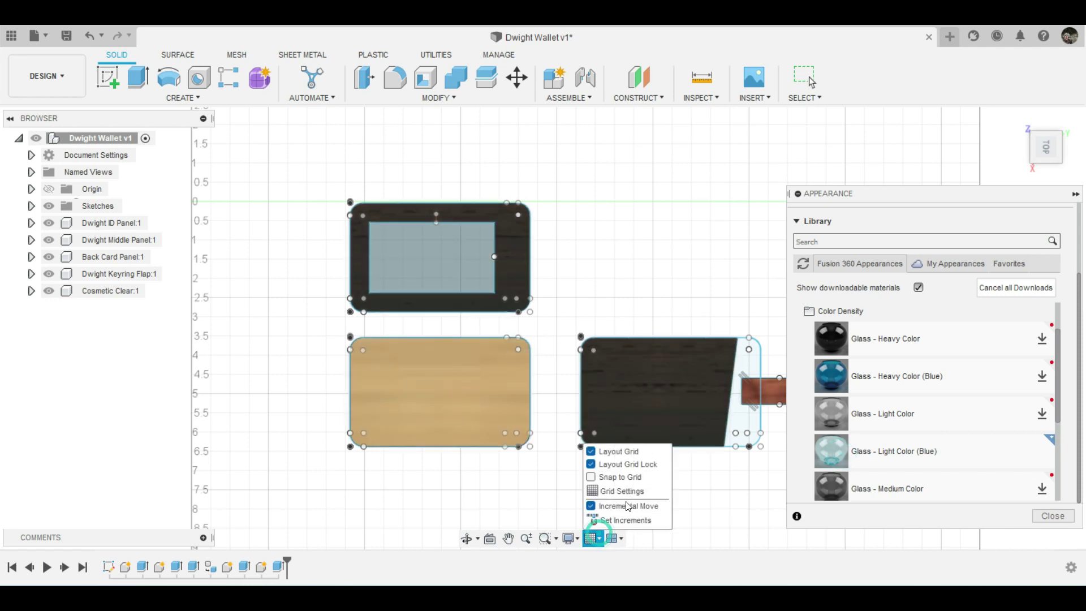
# Turn off Layout Grid, put Glass - Heavy Color (Blue) on the window, collapse Appearances, go Home.
pyautogui.click(597, 453)
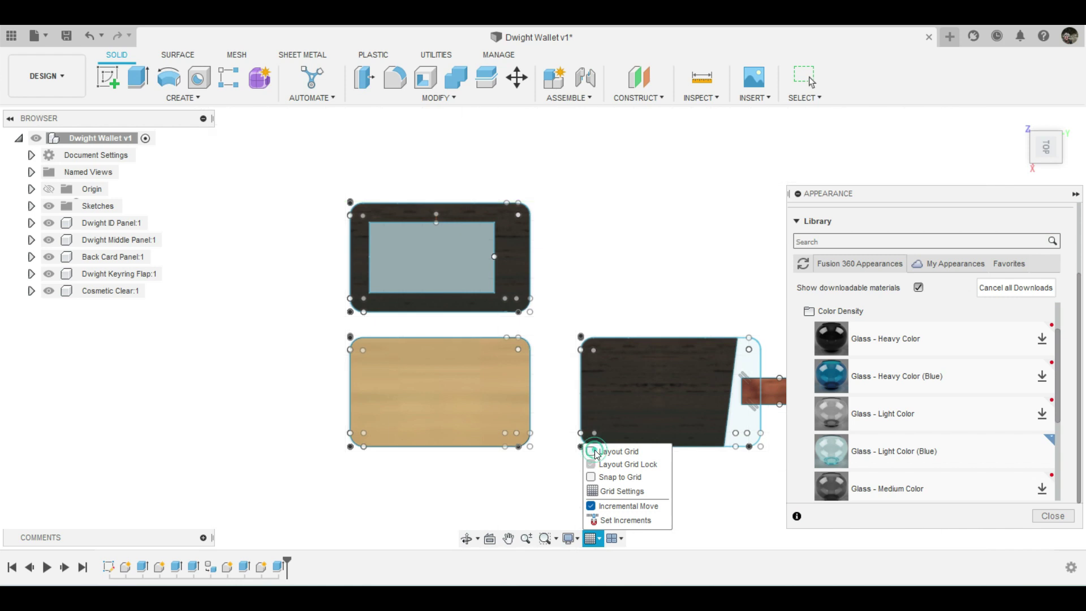
pyautogui.click(968, 386)
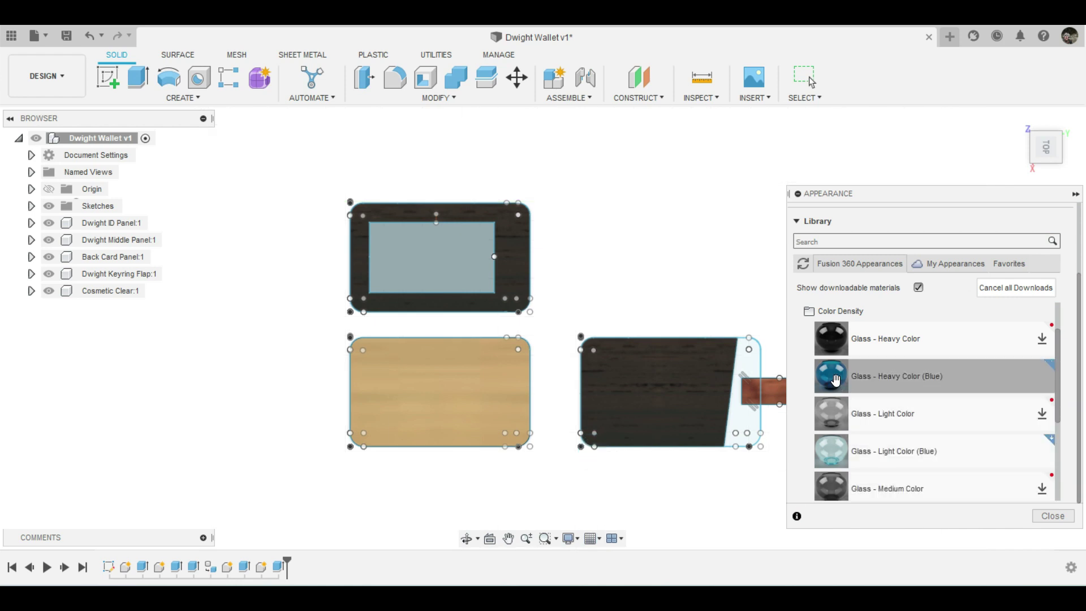
pyautogui.moveTo(836, 378); pyautogui.dragTo(463, 253)
pyautogui.moveTo(826, 374); pyautogui.dragTo(482, 257)
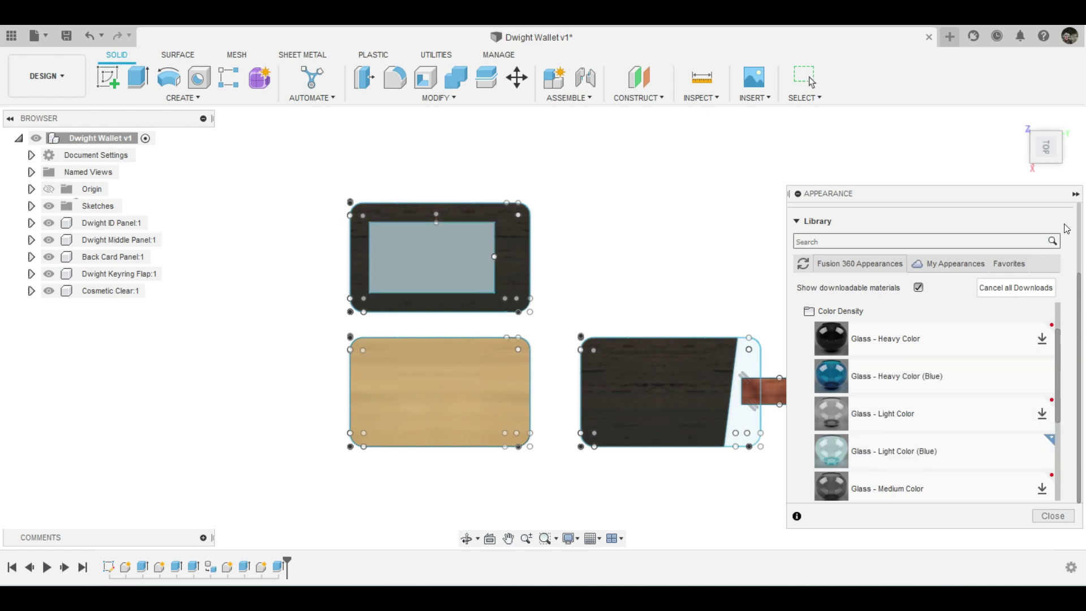
pyautogui.click(1075, 194)
pyautogui.click(1018, 119)
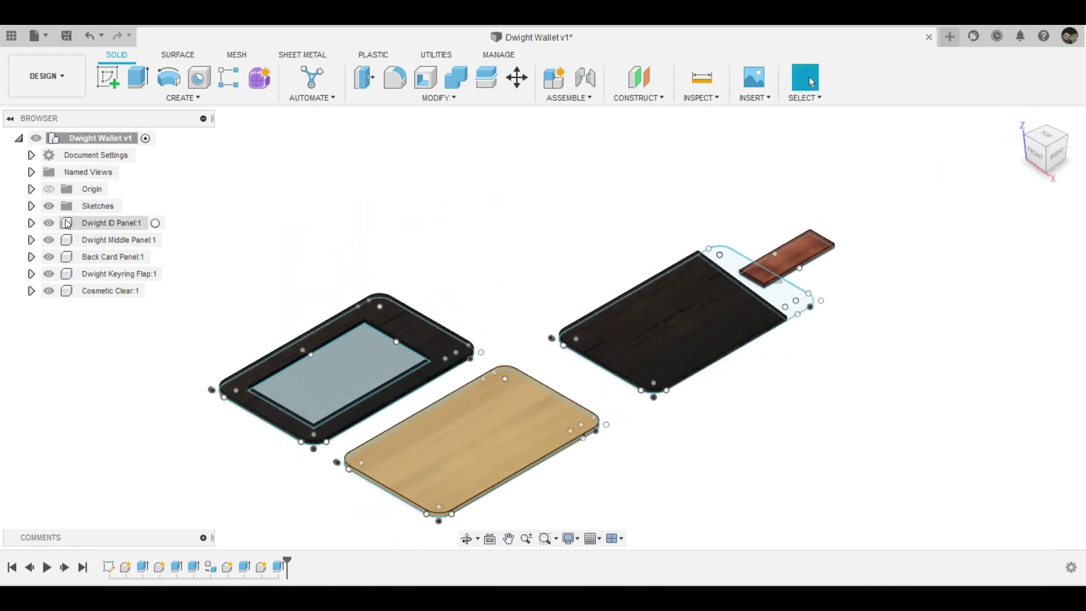
# Hide all sketches and start moving the ID panel, entering a 0.1 in offset.
pyautogui.click(48, 207)
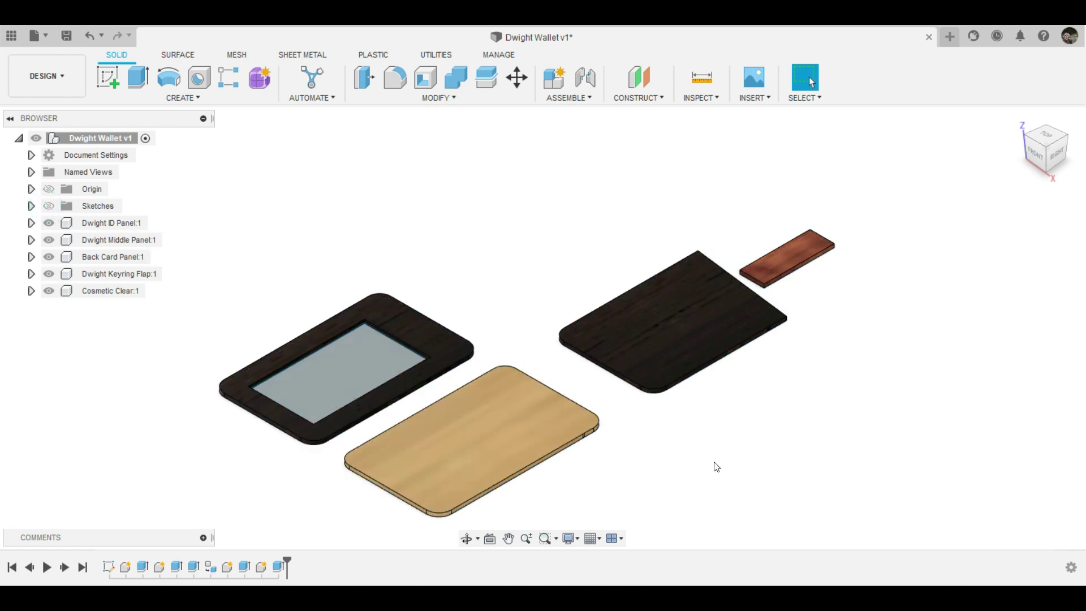
pyautogui.click(422, 335)
pyautogui.click(137, 223)
pyautogui.rightClick(136, 223)
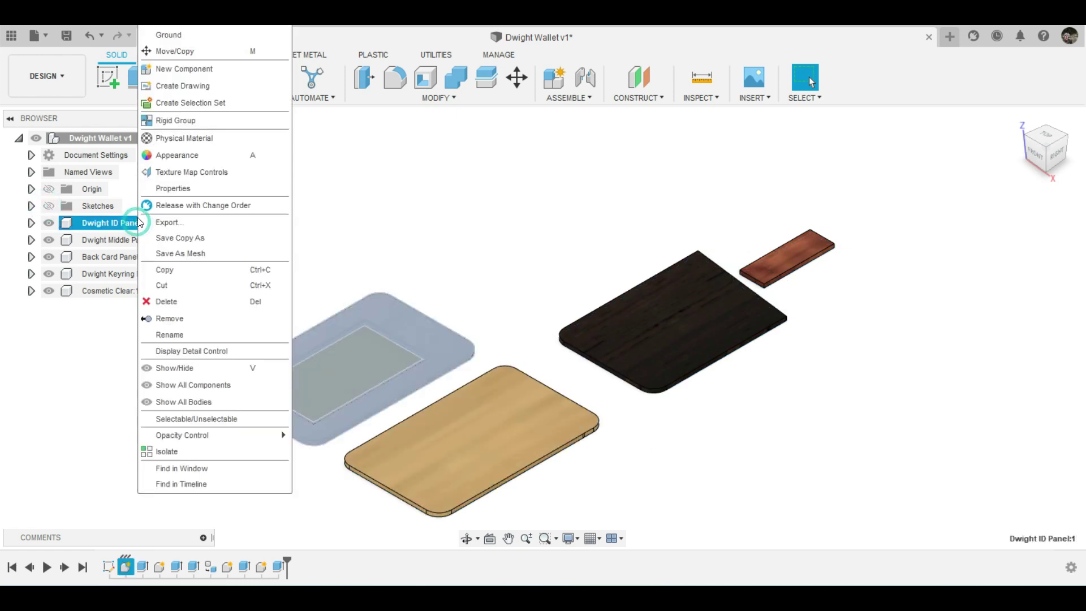
pyautogui.click(181, 49)
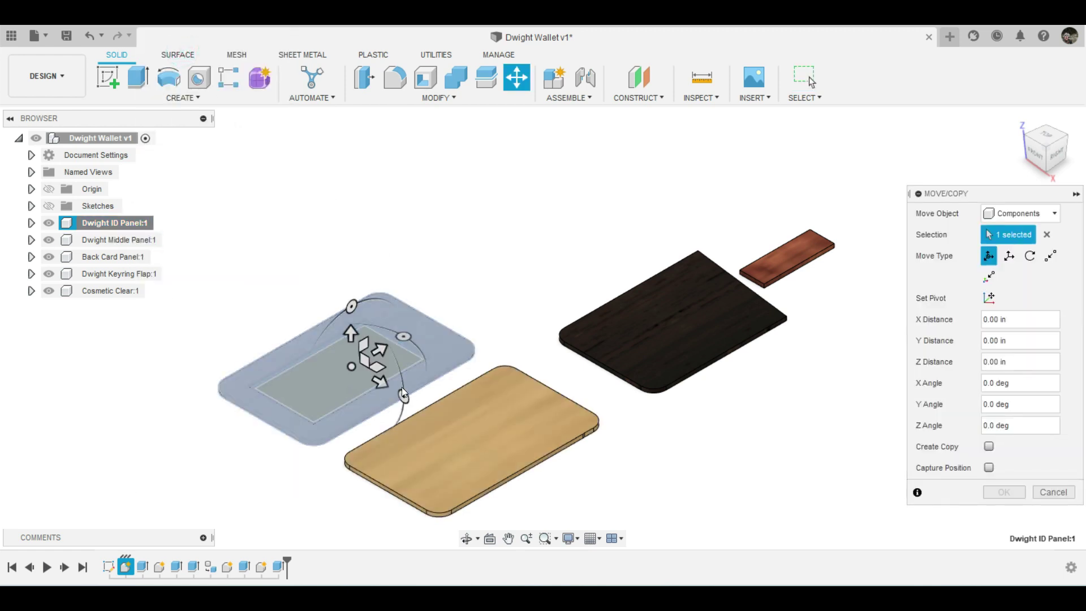
pyautogui.moveTo(380, 382)
pyautogui.mouseDown()
pyautogui.moveTo(450, 421)
pyautogui.moveTo(447, 412)
pyautogui.mouseUp()
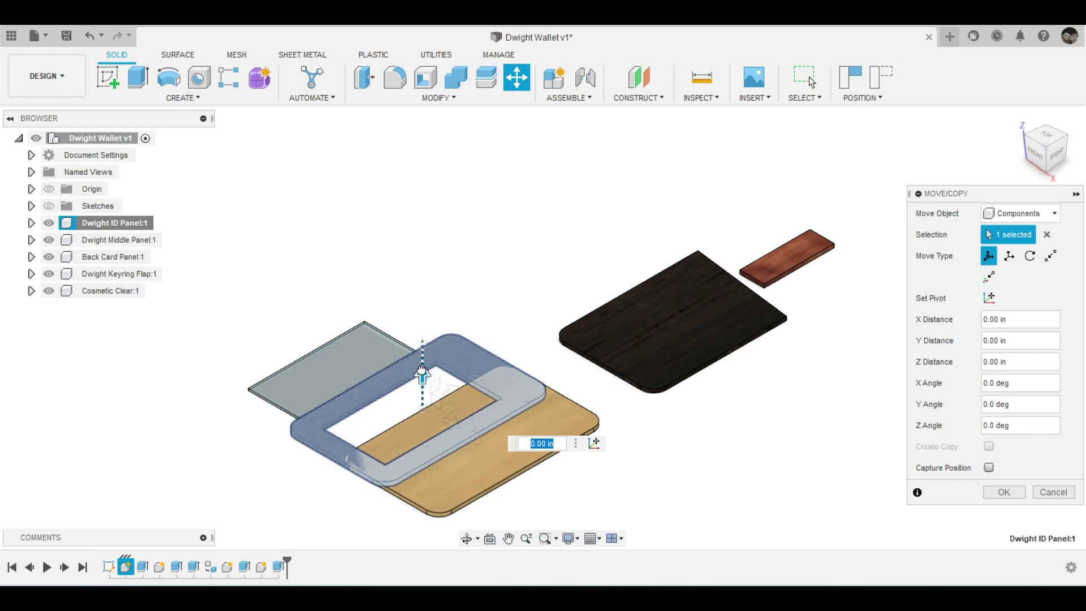
pyautogui.moveTo(421, 373); pyautogui.dragTo(422, 367)
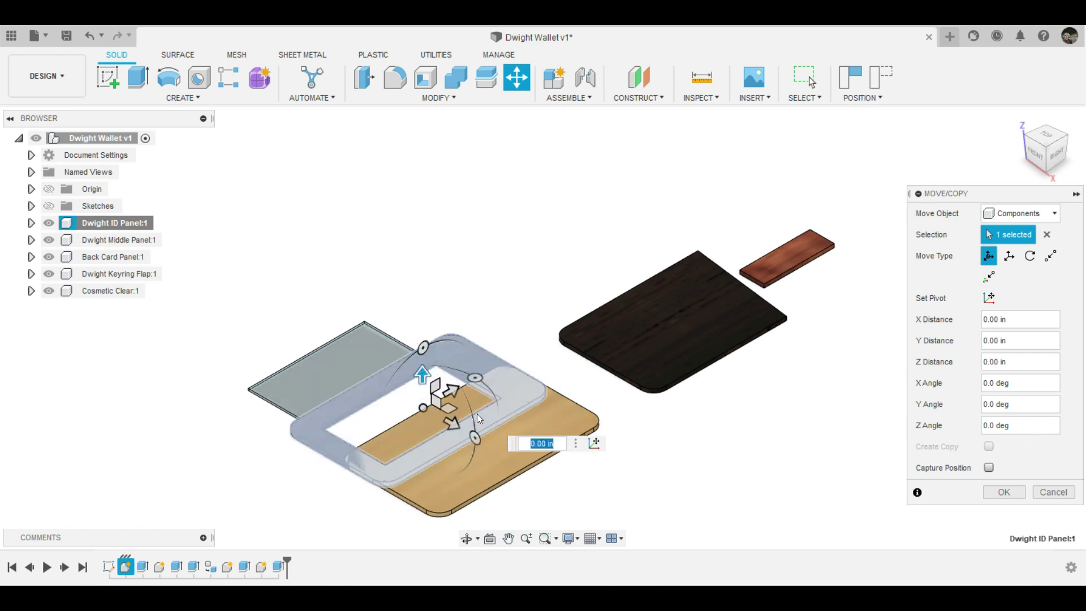
pyautogui.write('.1')
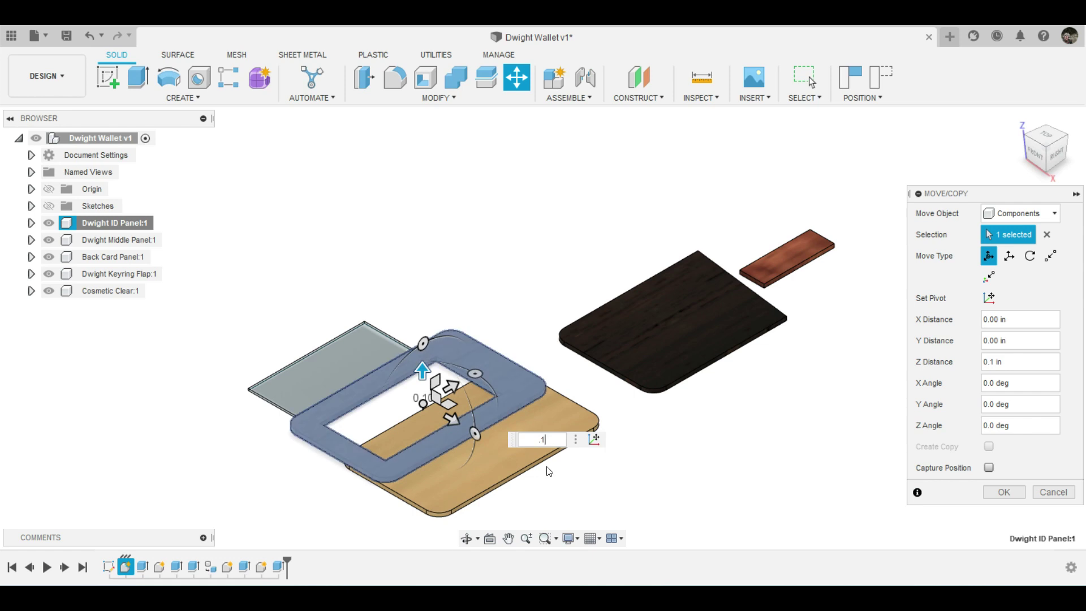
# Snap the ID panel's corner to the tan panel's matching corner with Point to Point.
pyautogui.click(1049, 257)
pyautogui.scroll(3, 396, 524)
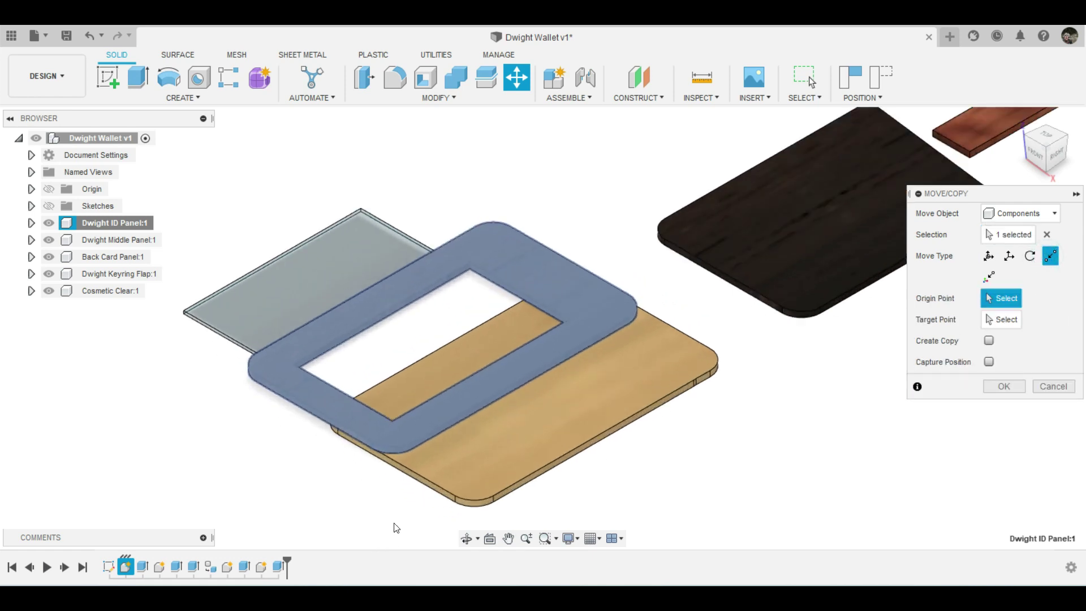
pyautogui.scroll(3, 408, 500)
pyautogui.scroll(2, 375, 423)
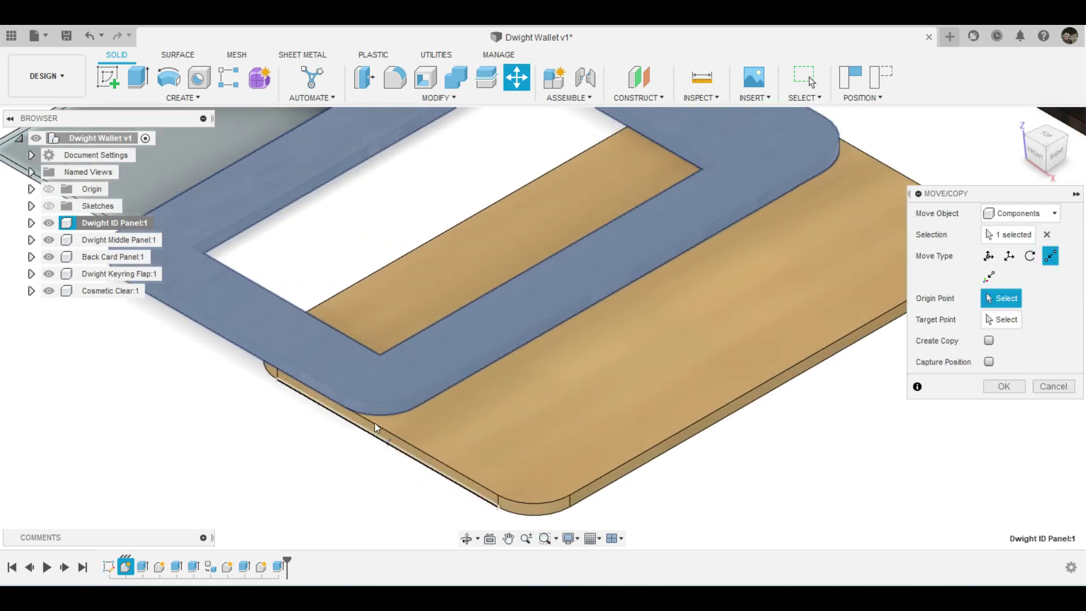
pyautogui.click(345, 406)
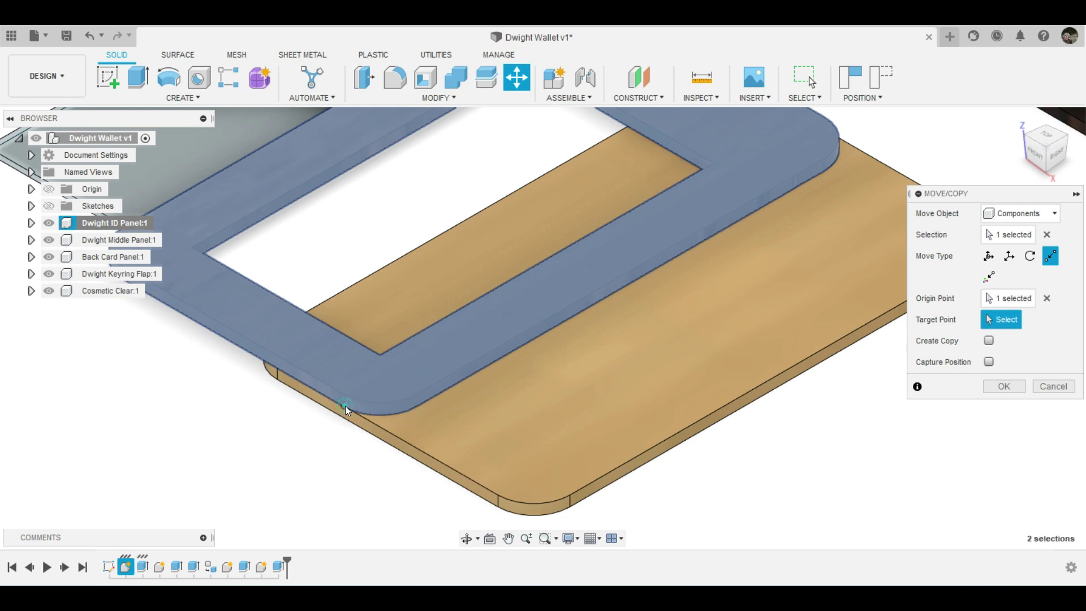
pyautogui.click(499, 496)
pyautogui.scroll(-3, 498, 495)
pyautogui.scroll(-2, 735, 492)
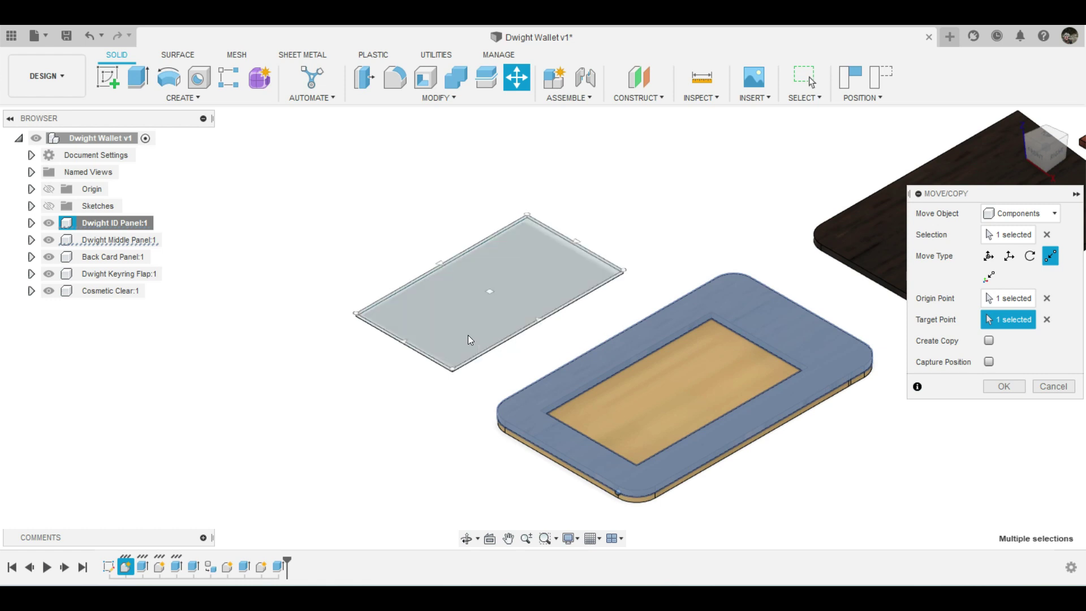
pyautogui.click(1004, 386)
# Move Cosmetic Clear along fixed axes onto the wallet, raising it 0.10 in.
pyautogui.click(472, 300)
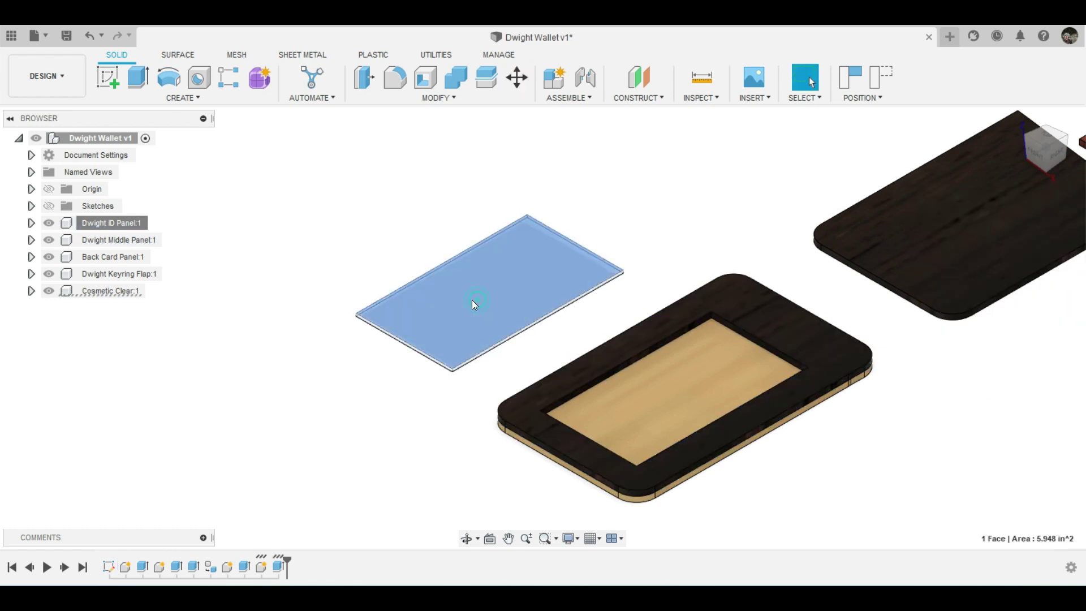
pyautogui.click(104, 293)
pyautogui.rightClick(105, 294)
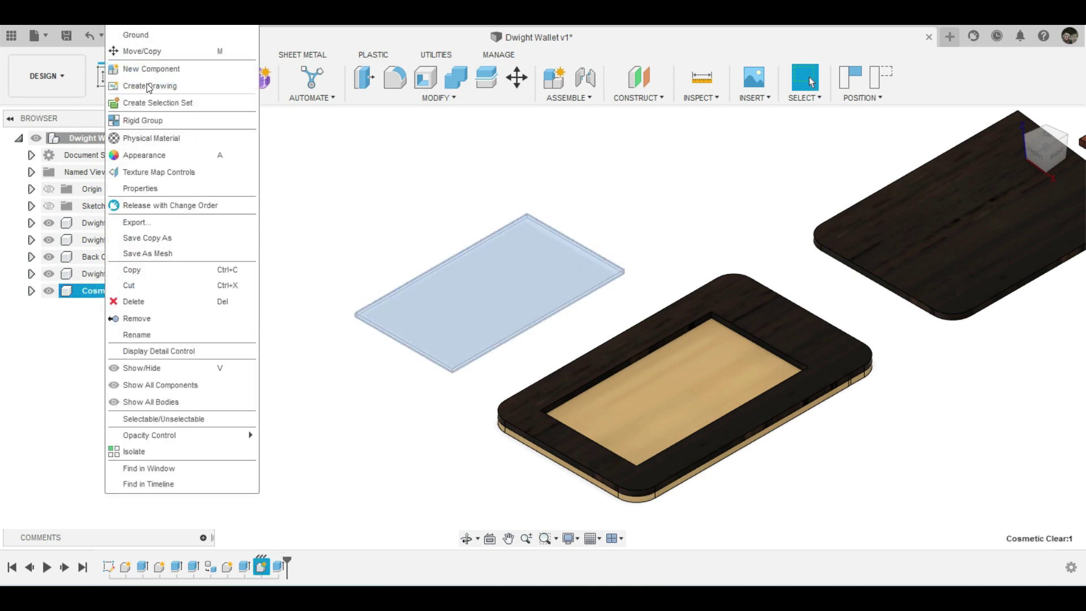
pyautogui.click(144, 50)
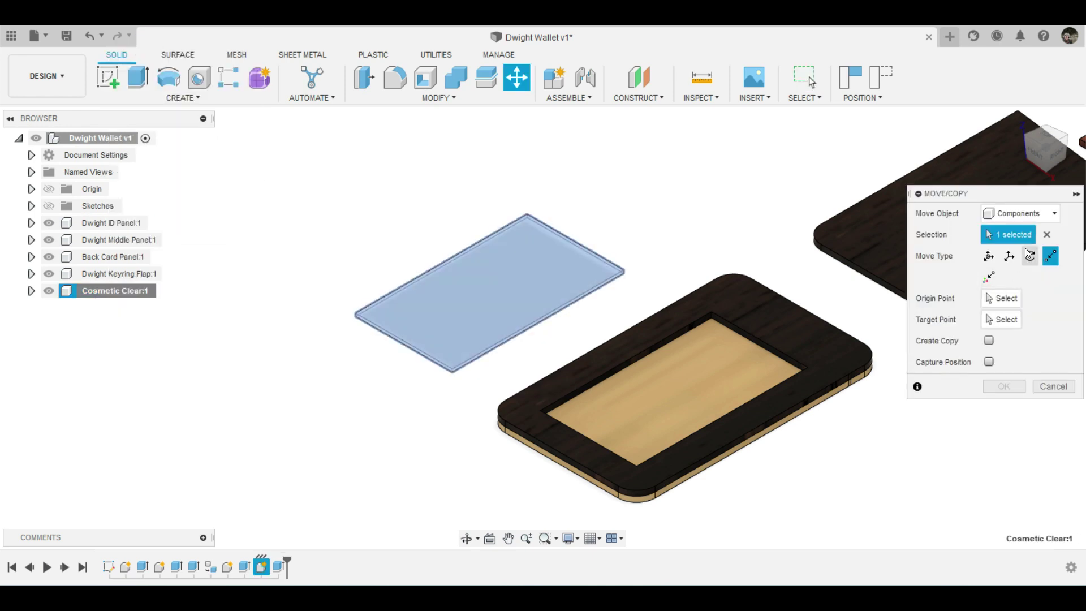
pyautogui.click(1009, 256)
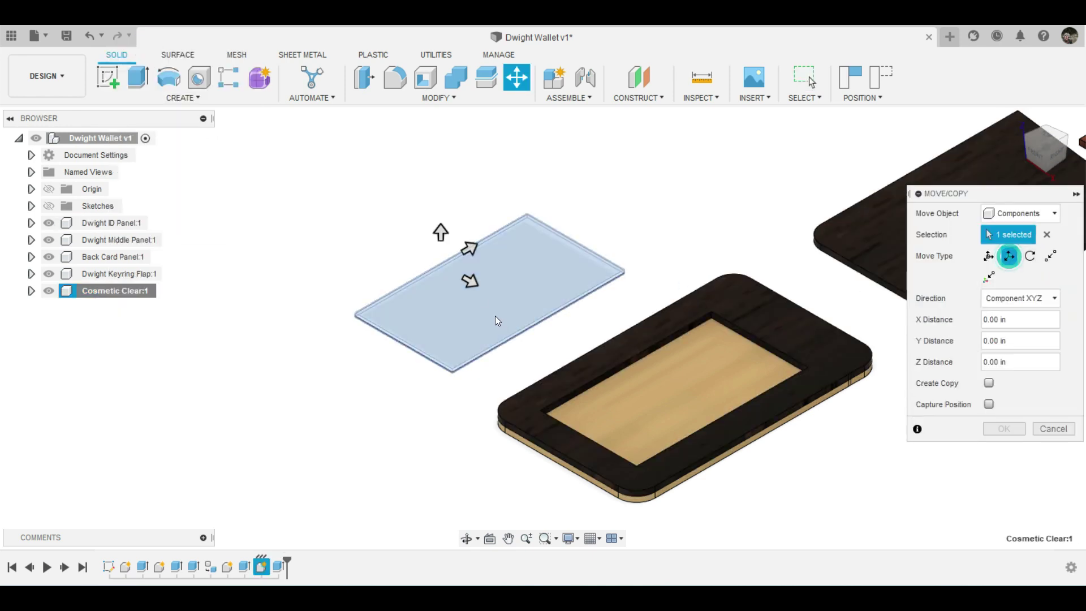
pyautogui.moveTo(469, 281); pyautogui.dragTo(640, 386)
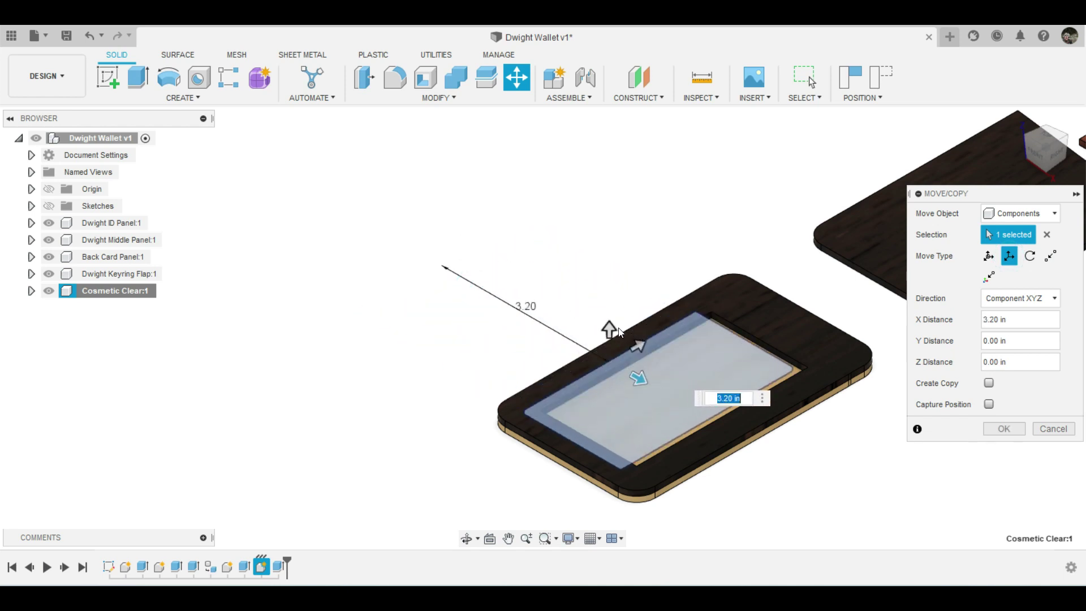
pyautogui.moveTo(609, 331); pyautogui.dragTo(610, 327)
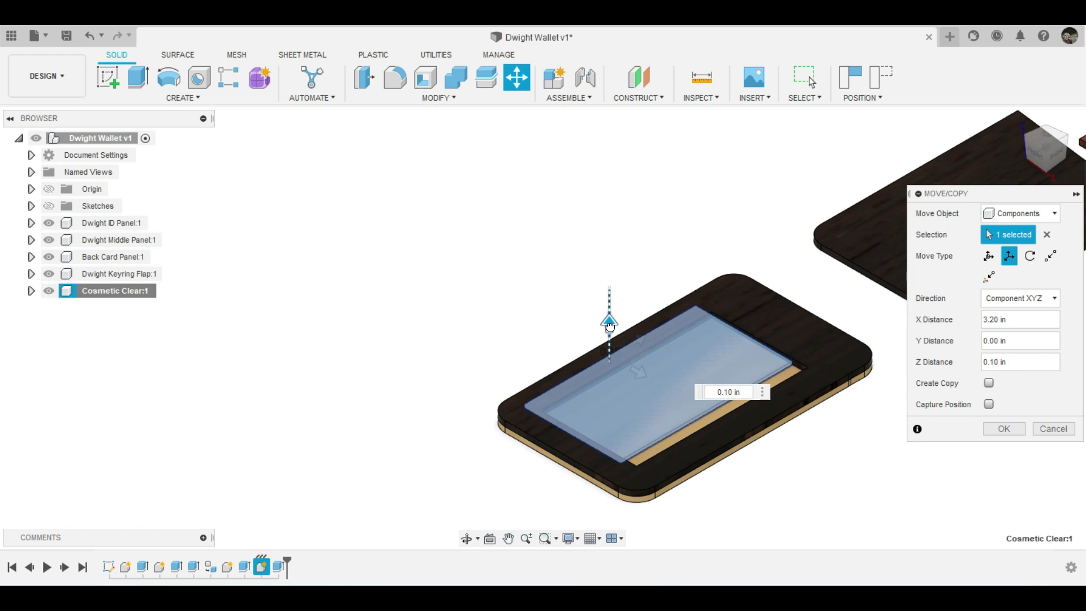
# Lift the clear pane to 0.40 in along the fixed axes.
pyautogui.click(1052, 257)
pyautogui.scroll(2, 713, 430)
pyautogui.scroll(3, 656, 458)
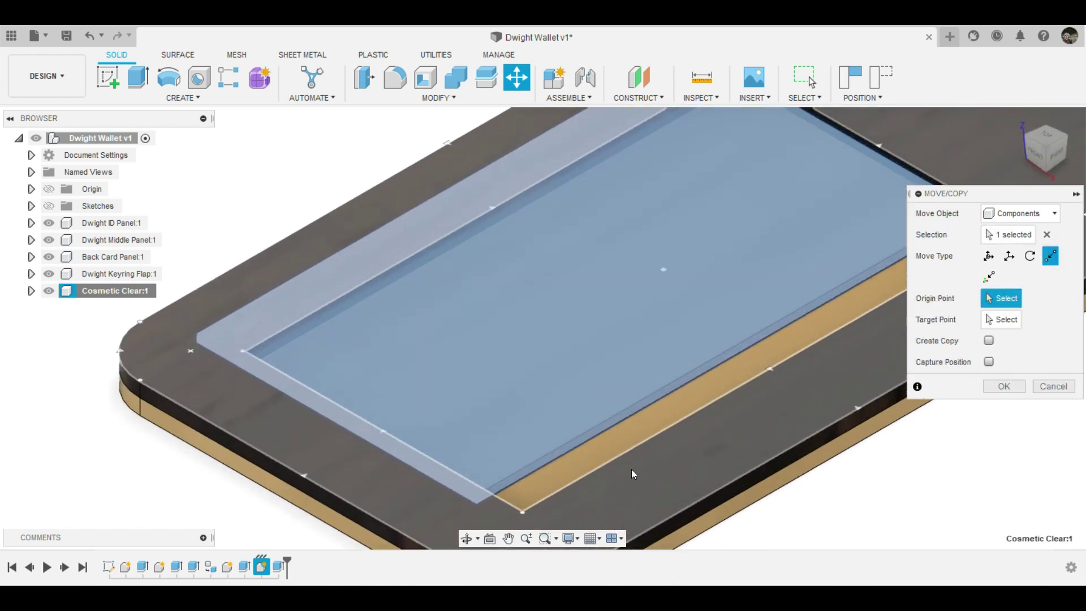
pyautogui.scroll(2, 554, 481)
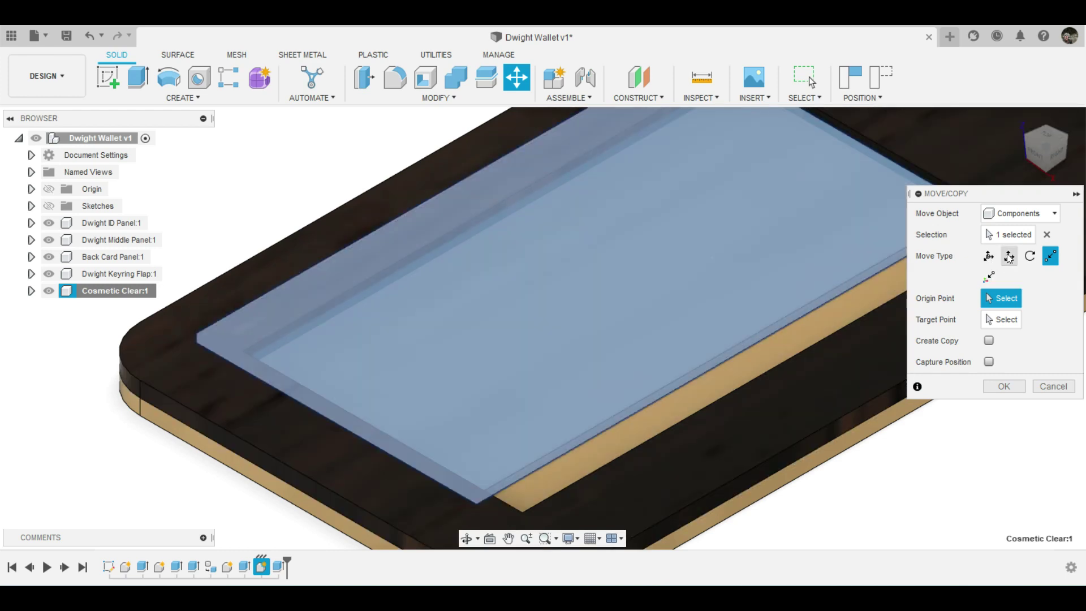
pyautogui.click(1008, 257)
pyautogui.scroll(-3, 537, 227)
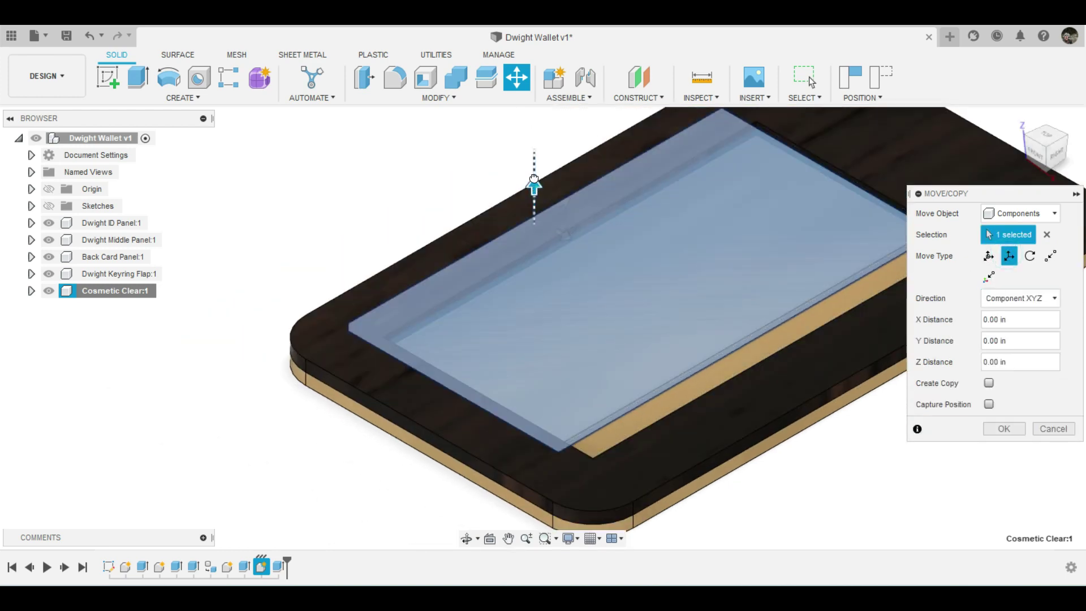
pyautogui.moveTo(539, 191); pyautogui.dragTo(538, 137)
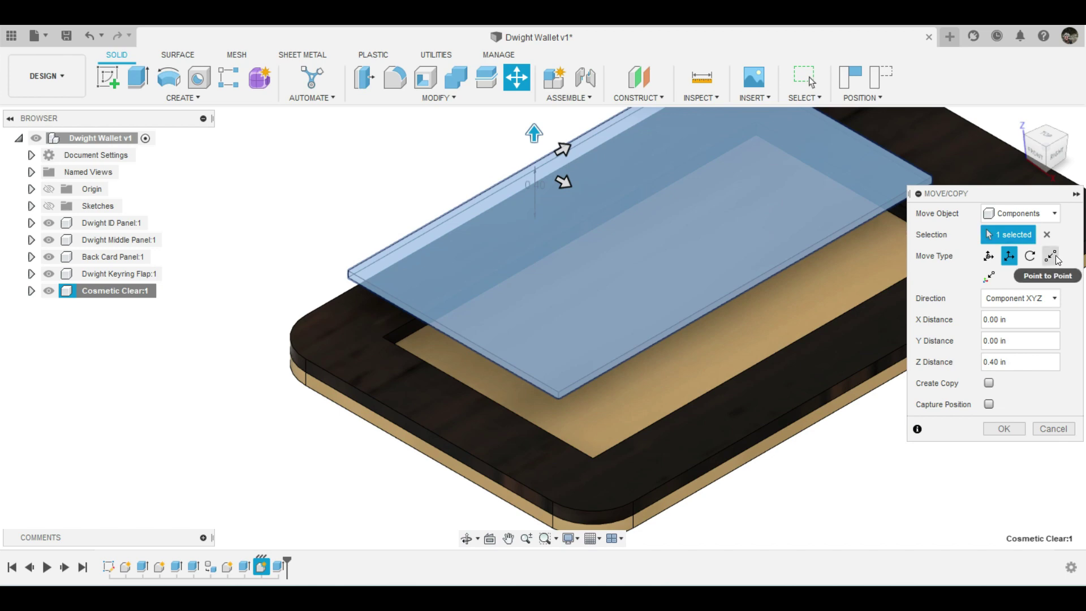
# Pick the pane's corner point to point, then reframe the wallet and switch to Free Move.
pyautogui.click(1051, 255)
pyautogui.click(561, 400)
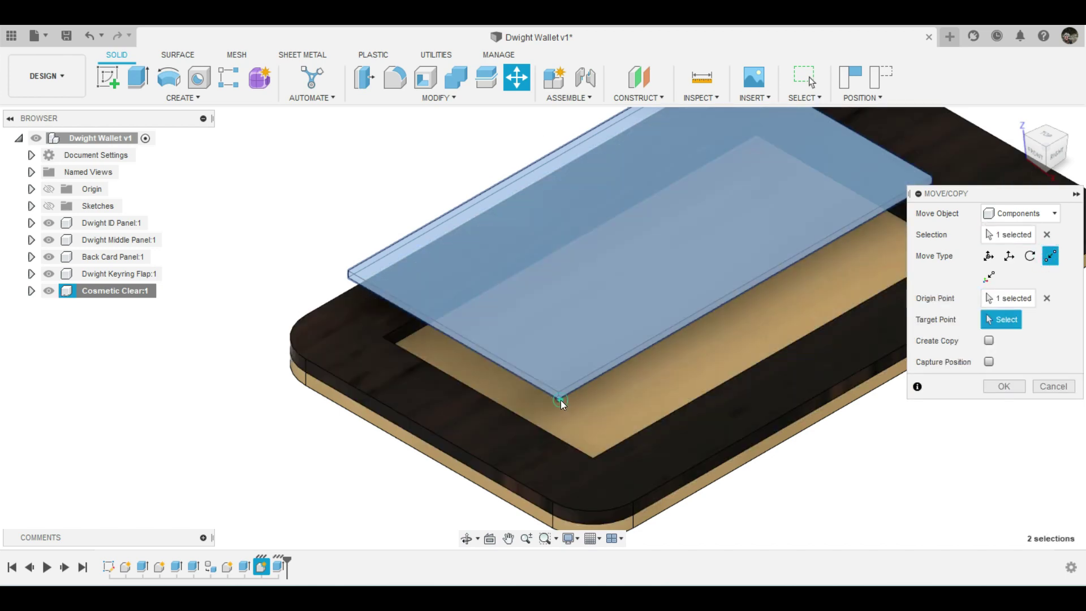
pyautogui.scroll(5, 590, 462)
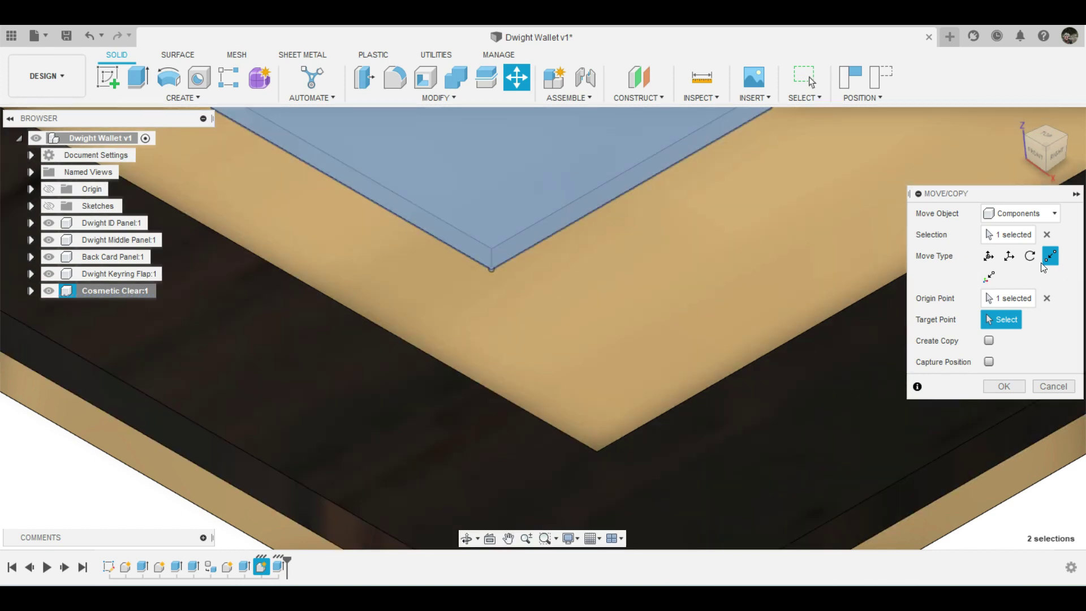
pyautogui.click(1046, 235)
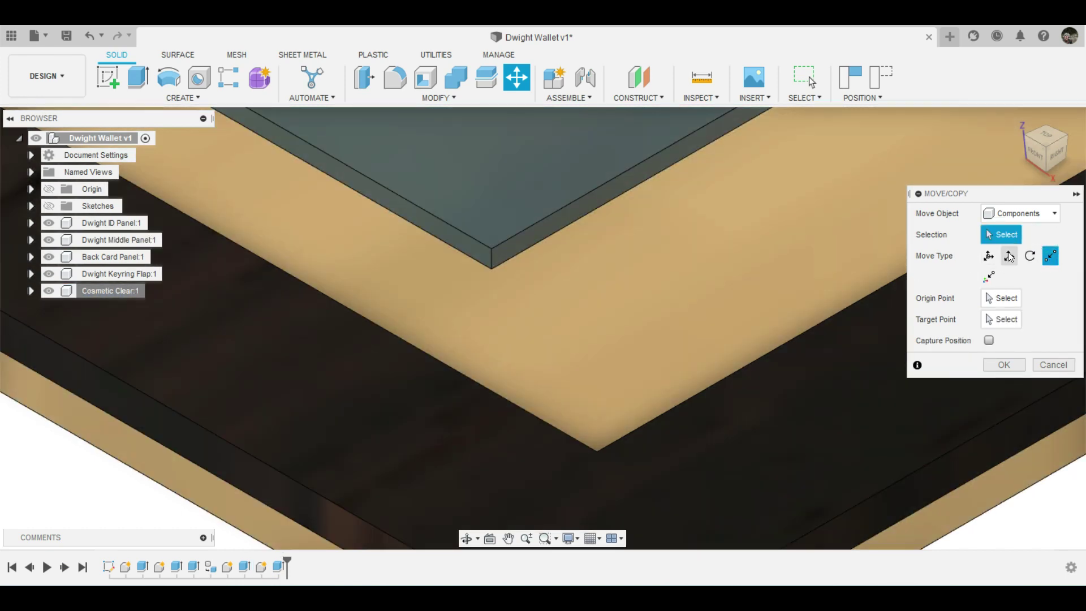
pyautogui.click(1009, 257)
pyautogui.scroll(-3, 714, 239)
pyautogui.moveTo(714, 239)
pyautogui.keyDown('shift'); pyautogui.mouseDown(button='middle')
pyautogui.moveTo(732, 193)
pyautogui.moveTo(683, 319)
pyautogui.mouseUp(button='middle'); pyautogui.keyUp('shift')
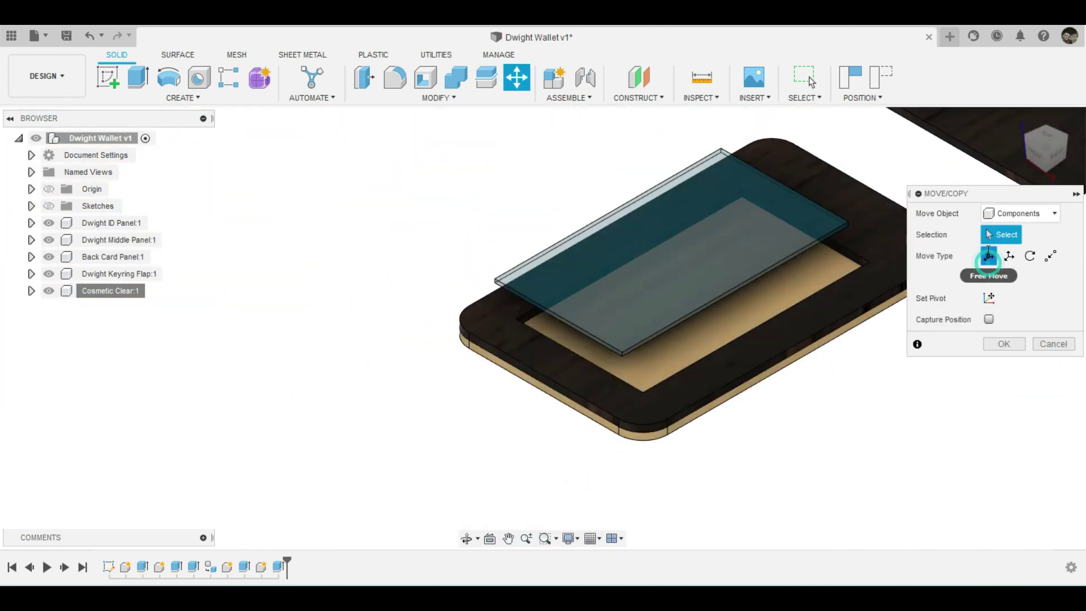
pyautogui.click(989, 257)
# Slide the pane 0.20 in along X and snap its corner to the window opening's corner.
pyautogui.click(106, 291)
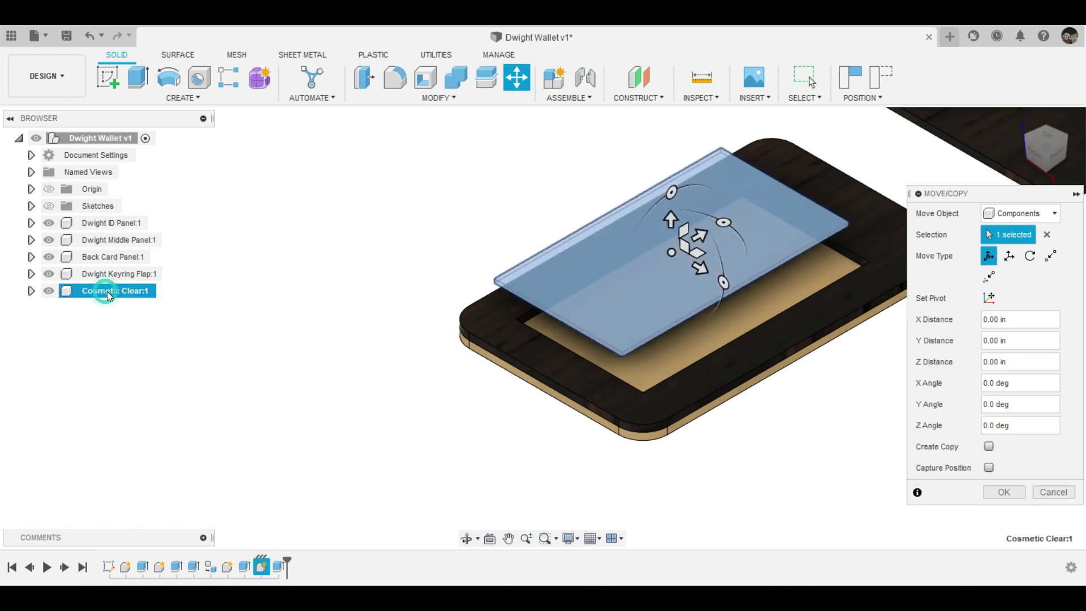
pyautogui.moveTo(701, 271); pyautogui.dragTo(715, 275)
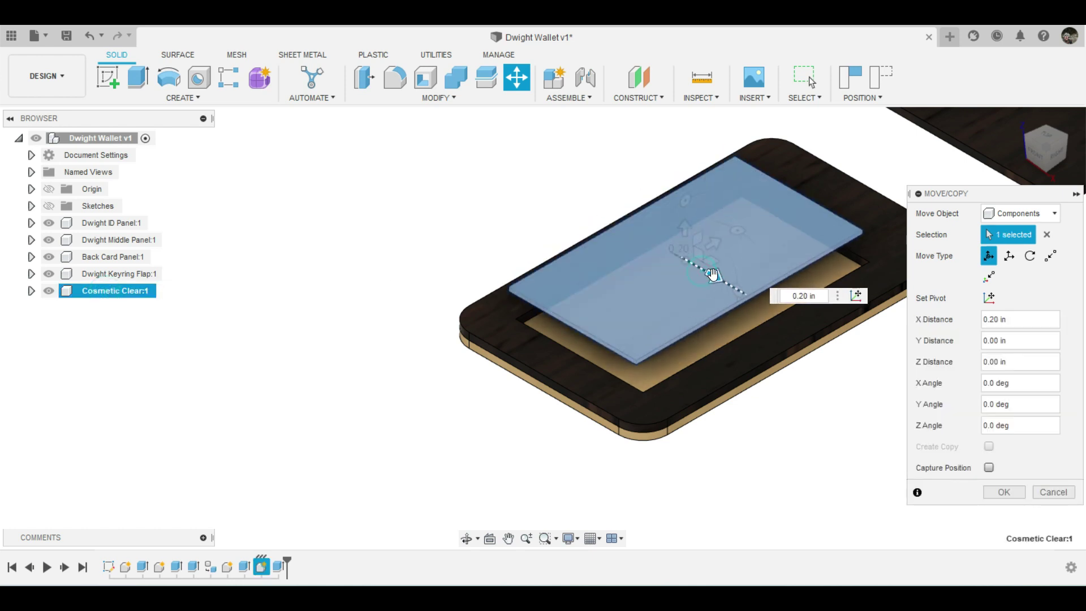
pyautogui.click(1050, 257)
pyautogui.scroll(3, 651, 390)
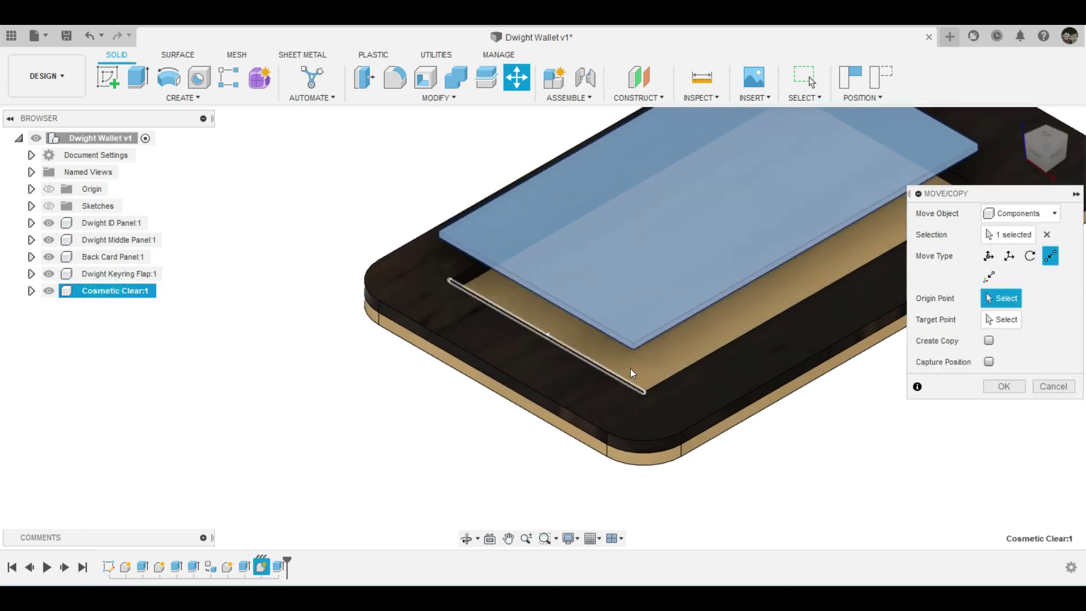
pyautogui.scroll(3, 639, 354)
pyautogui.click(635, 339)
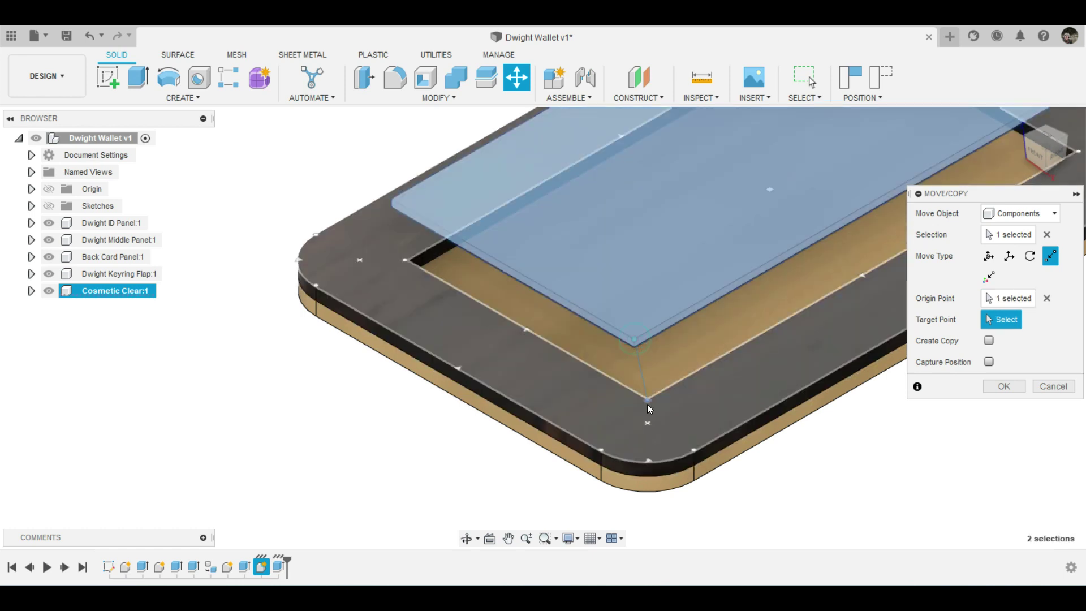
pyautogui.click(647, 402)
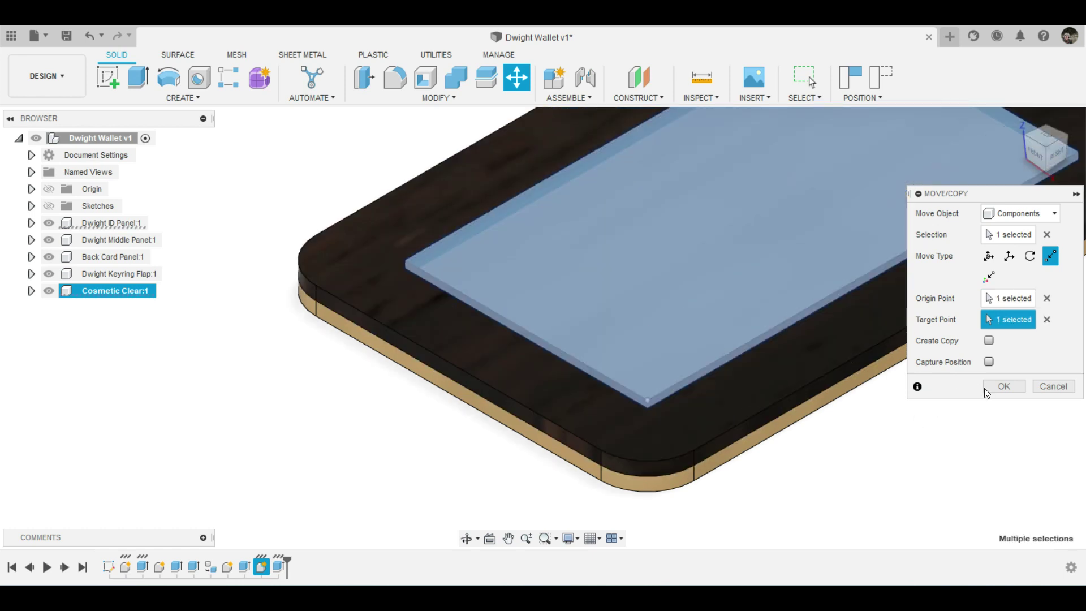
pyautogui.click(991, 386)
# Pan over to the back card panel and select its top face.
pyautogui.scroll(-5, 981, 433)
pyautogui.moveTo(1038, 441); pyautogui.dragTo(645, 441, button='middle')
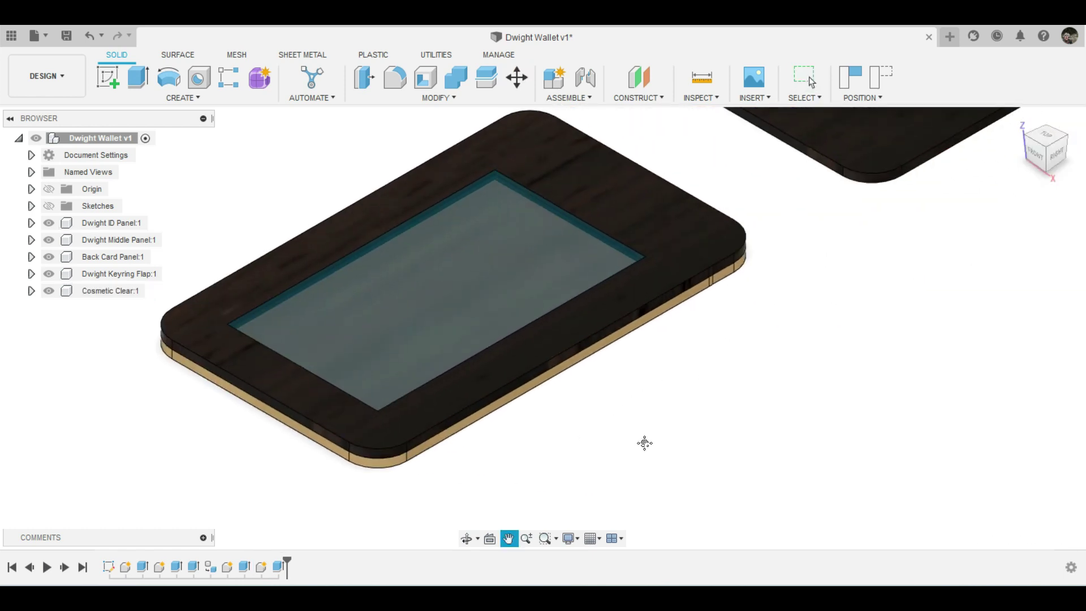
pyautogui.scroll(-1, 845, 334)
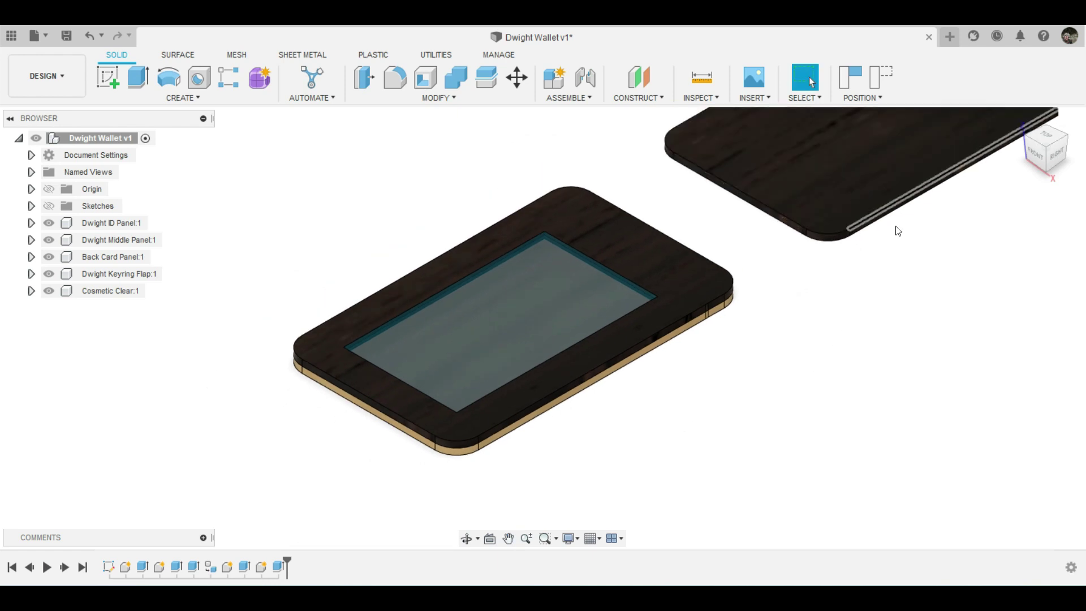
pyautogui.scroll(-2, 941, 275)
pyautogui.moveTo(940, 275); pyautogui.dragTo(811, 279, button='middle')
pyautogui.scroll(1, 799, 250)
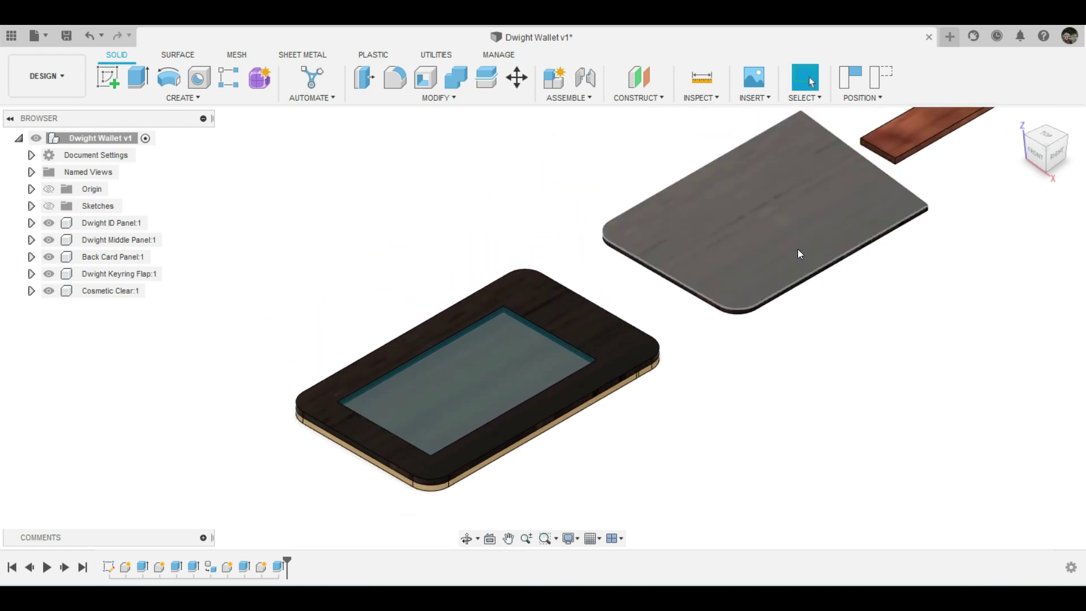
pyautogui.click(799, 251)
# Select the Back Card Panel and start sliding it along Y in Free Move.
pyautogui.doubleClick(798, 255)
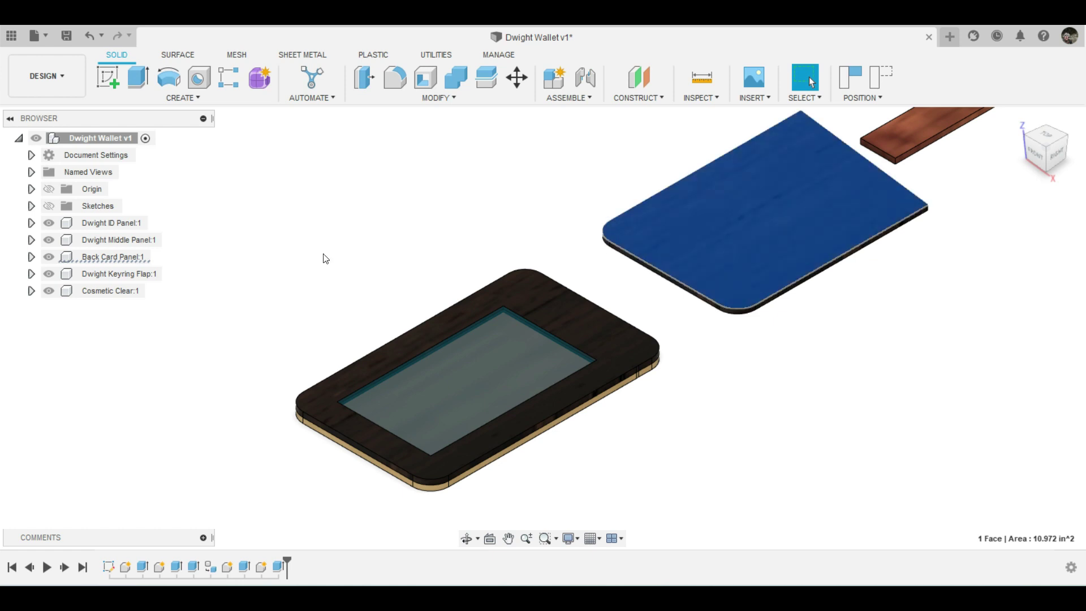
pyautogui.rightClick(107, 256)
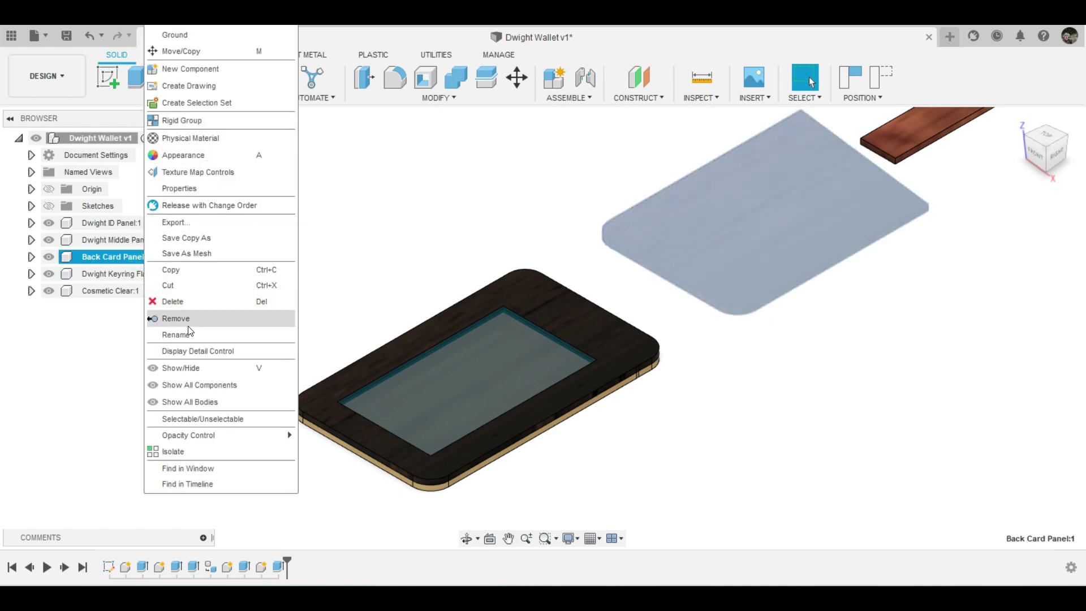
pyautogui.click(182, 54)
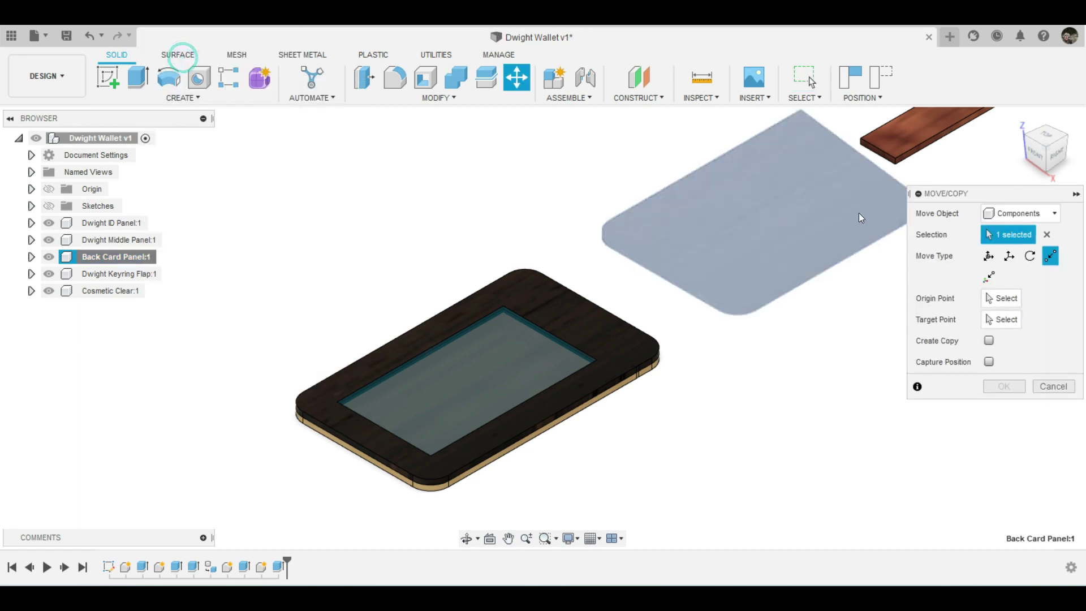
pyautogui.scroll(-3, 859, 212)
pyautogui.click(988, 255)
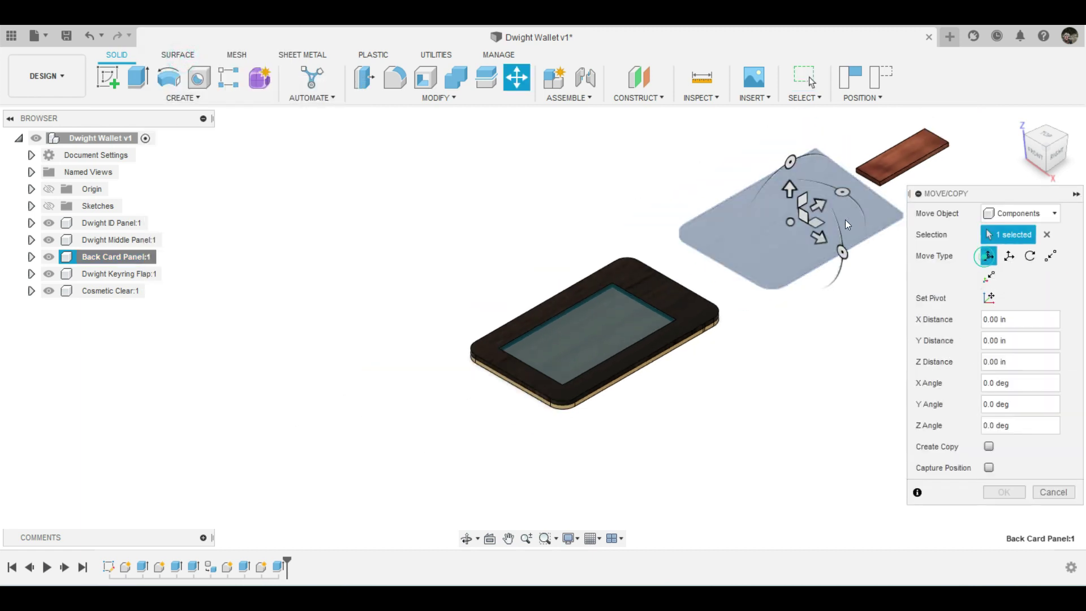
pyautogui.moveTo(820, 203); pyautogui.dragTo(736, 255)
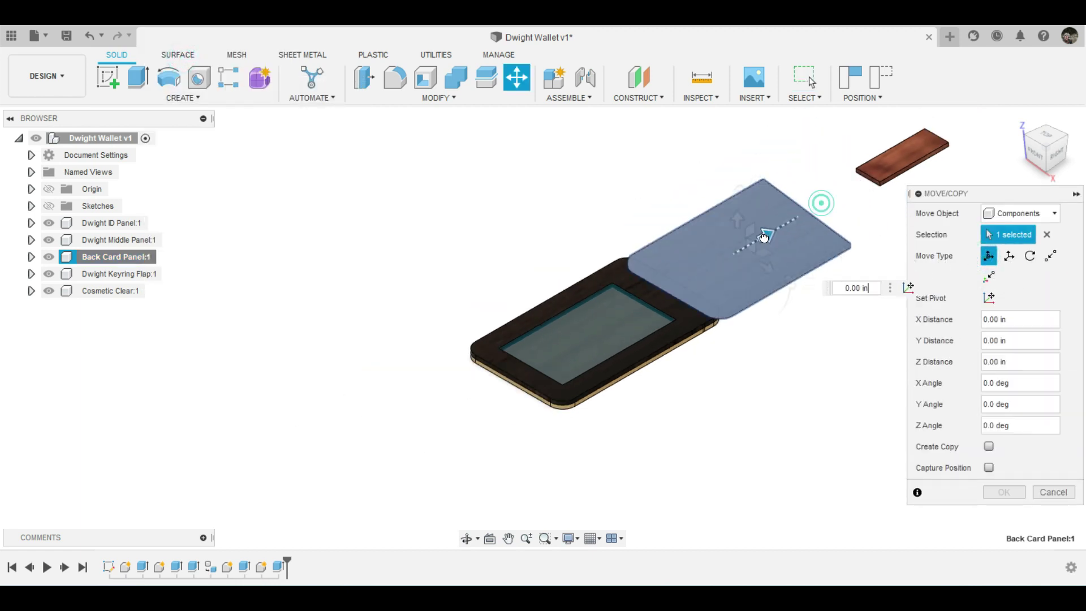
pyautogui.click(837, 311)
pyautogui.write('-.1')
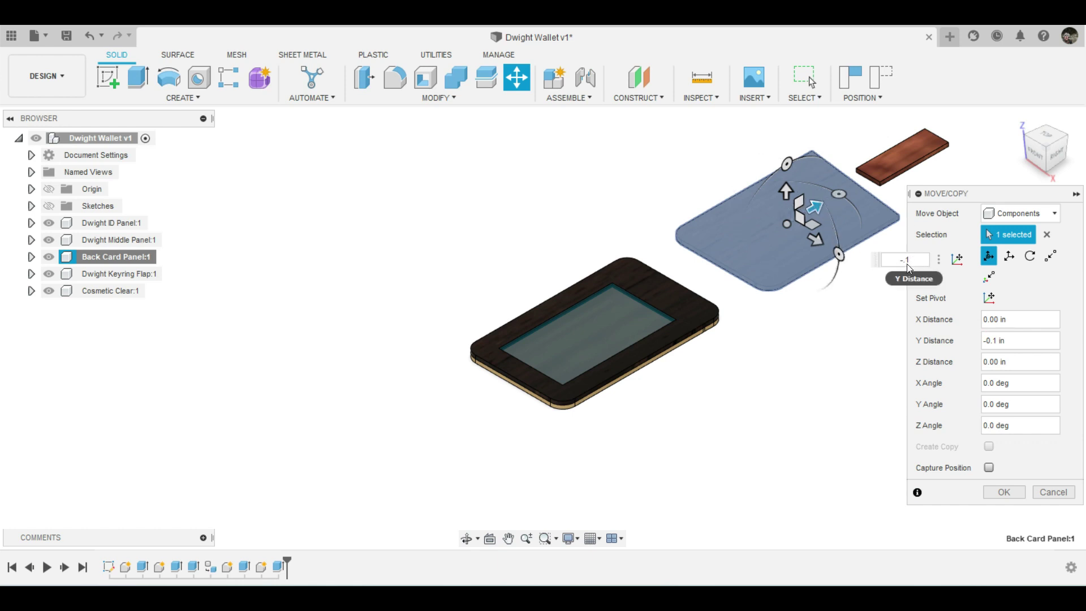
# Set Z to -0.1 in and drag Y to -5.00 in, viewing from a low side angle.
pyautogui.click(786, 192)
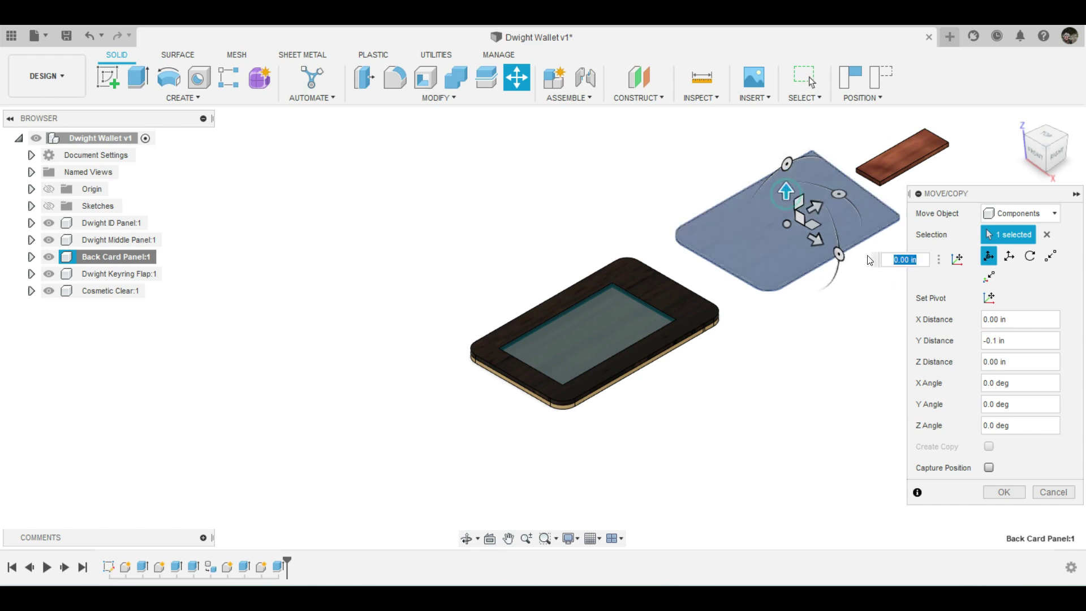
pyautogui.write('-.1')
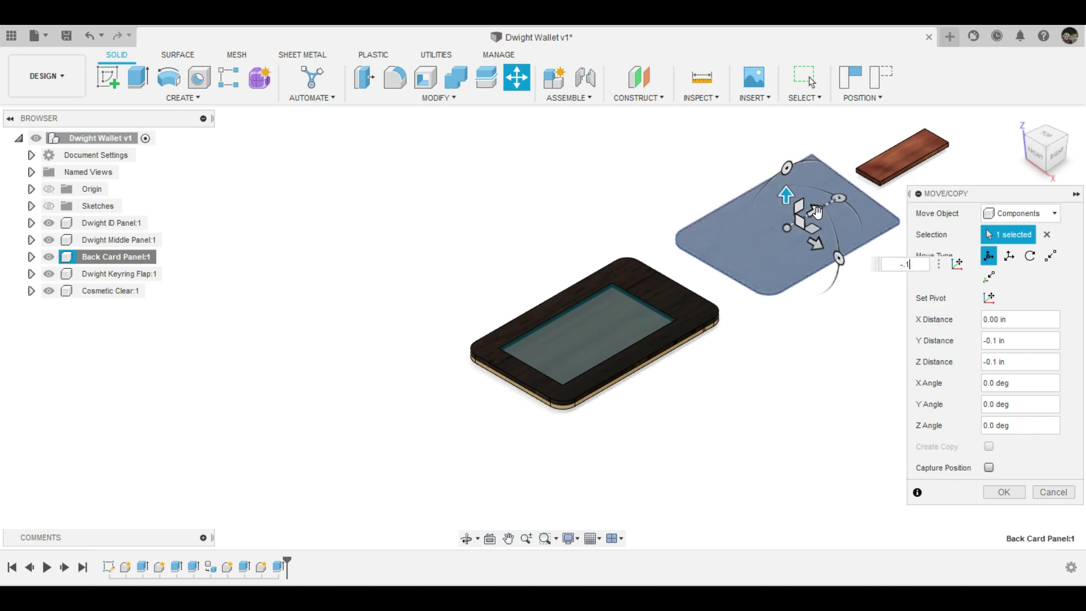
pyautogui.moveTo(815, 212); pyautogui.dragTo(647, 308)
pyautogui.scroll(1, 609, 437)
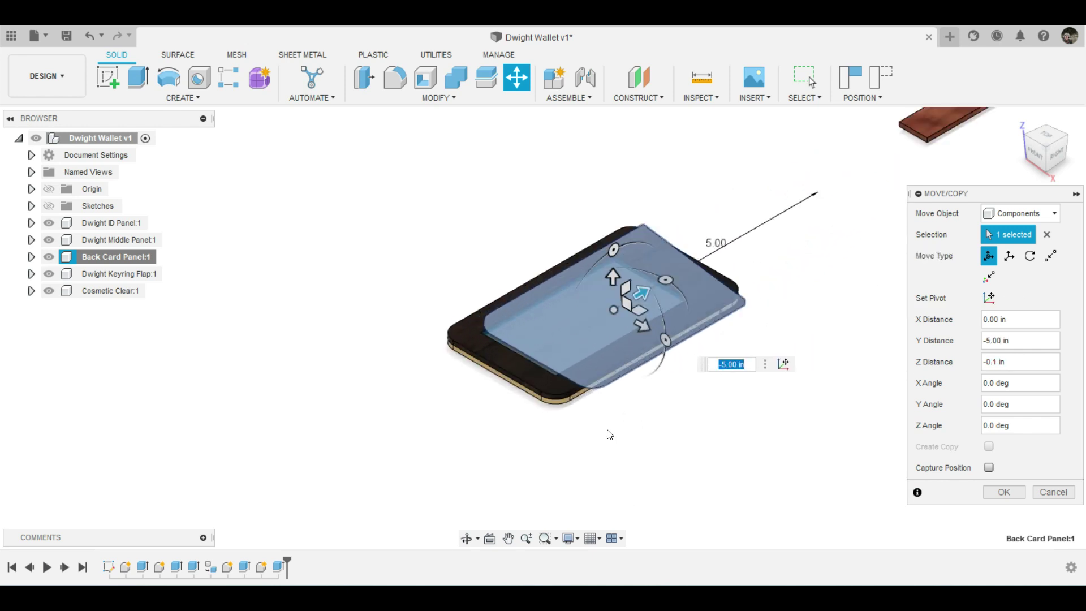
pyautogui.scroll(3, 606, 418)
pyautogui.moveTo(764, 454)
pyautogui.keyDown('shift'); pyautogui.mouseDown(button='middle')
pyautogui.moveTo(735, 442)
pyautogui.moveTo(701, 397)
pyautogui.moveTo(718, 414)
pyautogui.mouseUp(button='middle'); pyautogui.keyUp('shift')
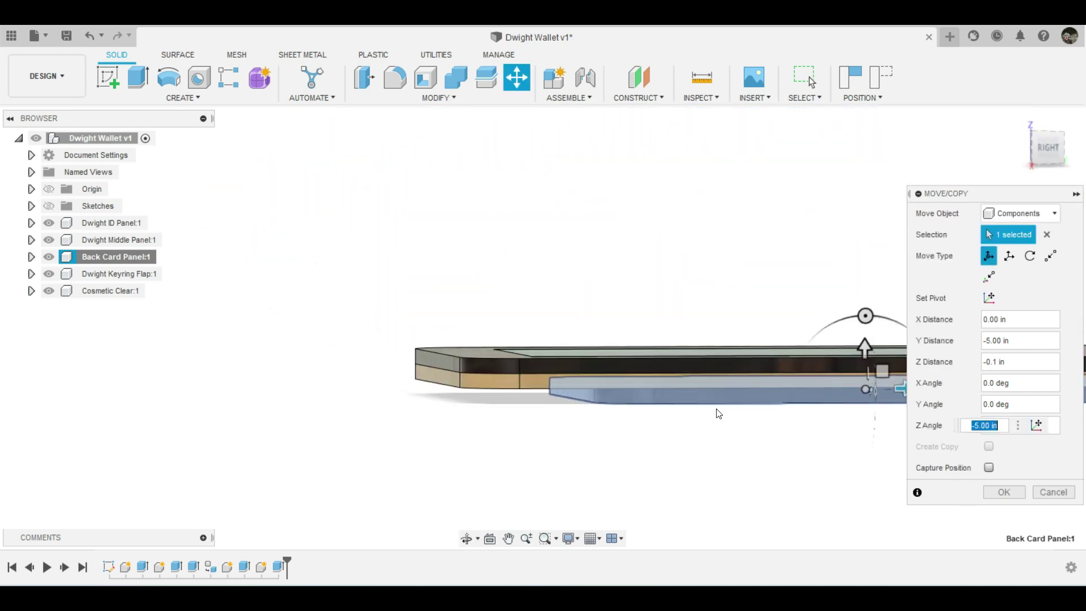
# Snap the back card panel's corner to the wallet's corner with Point to Point and apply.
pyautogui.click(1050, 255)
pyautogui.scroll(3, 595, 389)
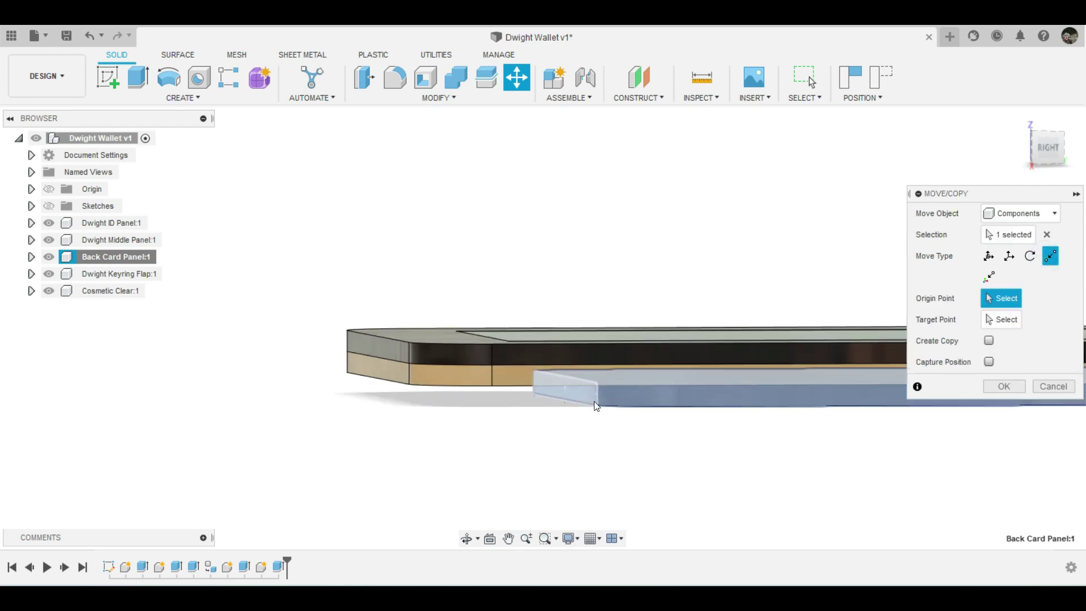
pyautogui.scroll(3, 618, 425)
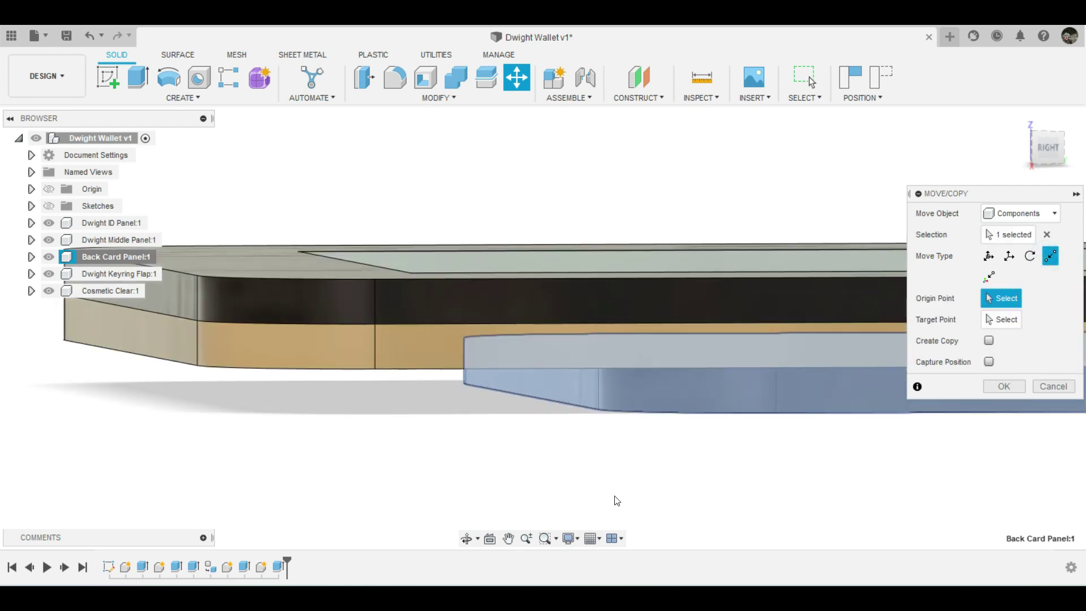
pyautogui.keyDown('shift'); pyautogui.moveTo(647, 490); pyautogui.dragTo(640, 471, button='middle'); pyautogui.keyUp('shift')
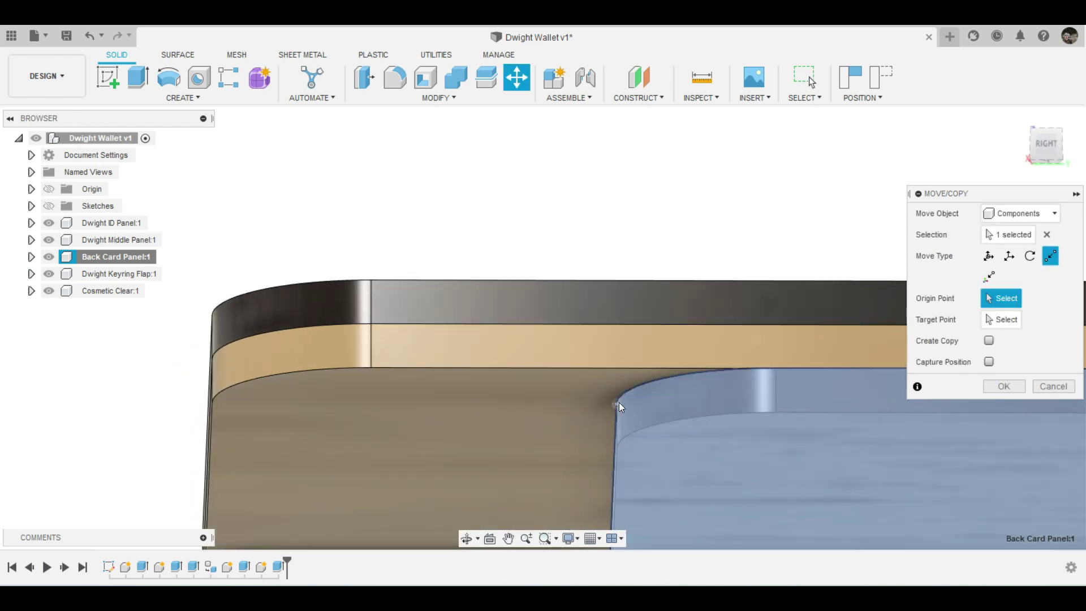
pyautogui.click(619, 402)
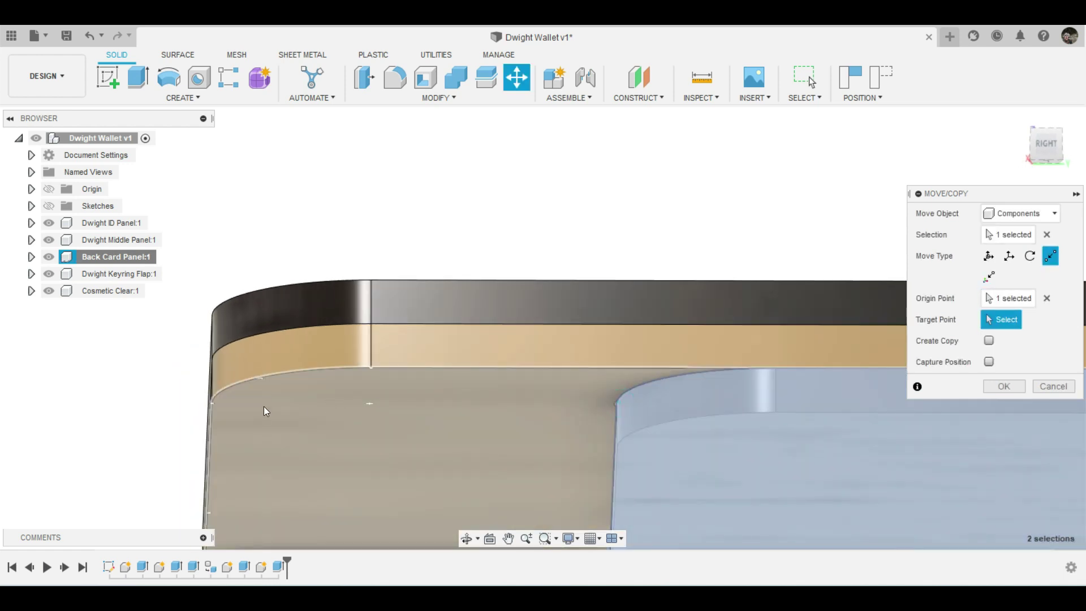
pyautogui.click(215, 402)
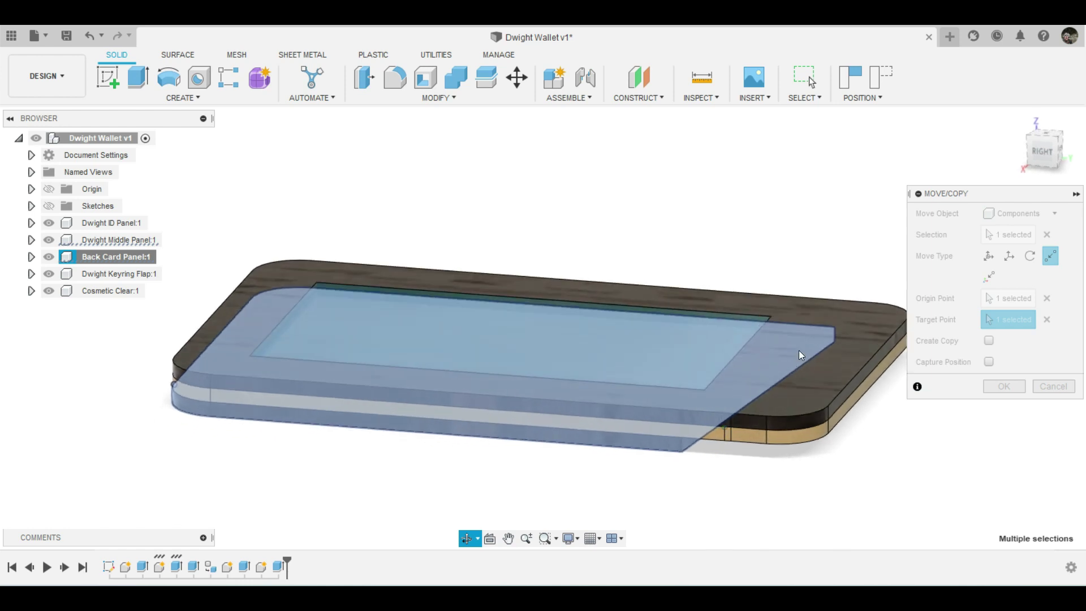
pyautogui.click(1017, 117)
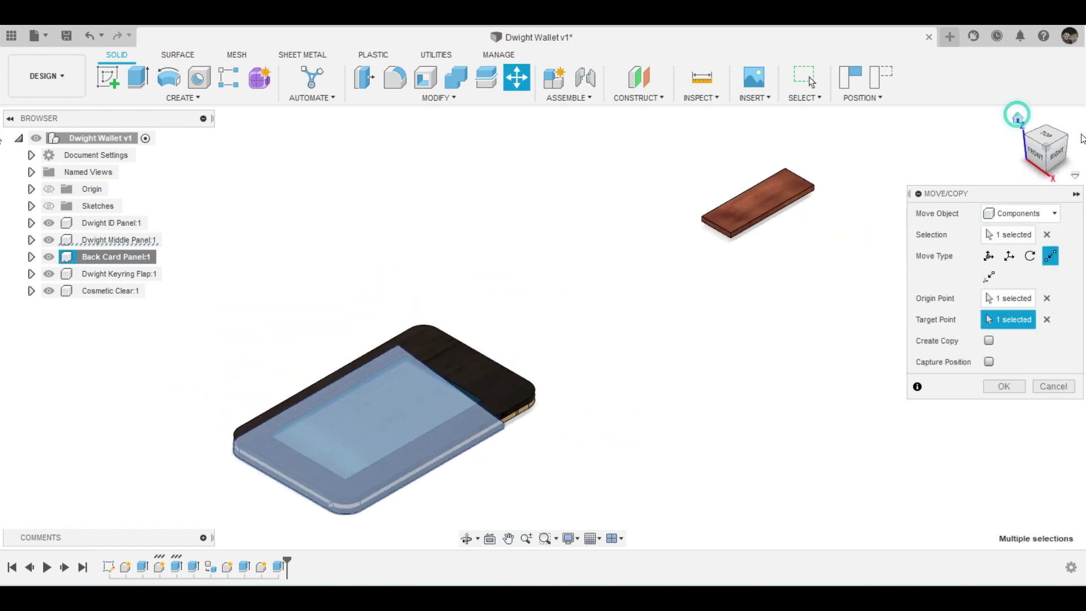
pyautogui.click(755, 206)
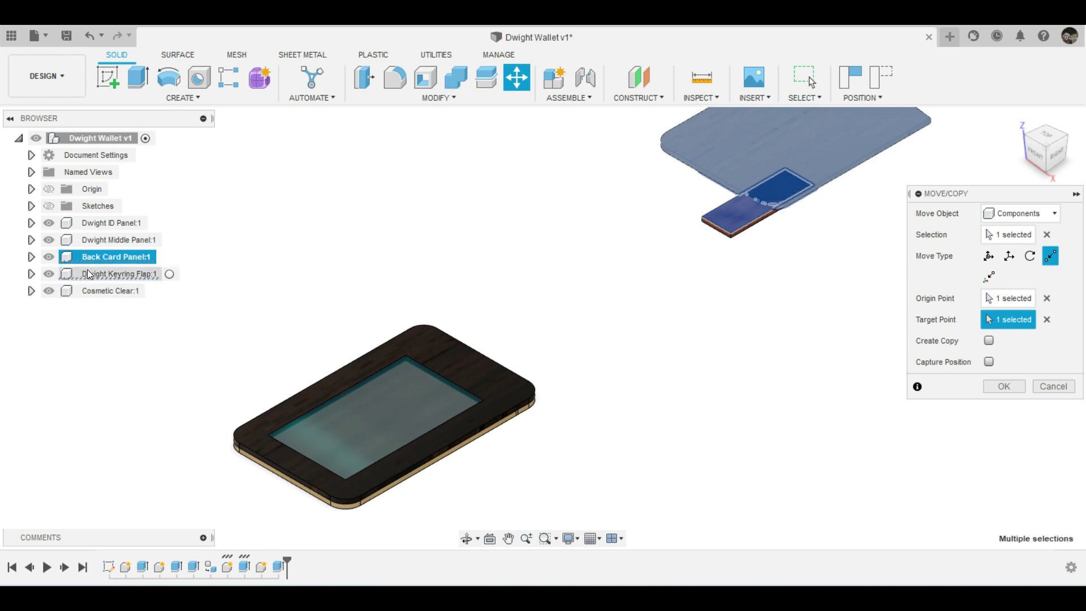
pyautogui.press('Return')
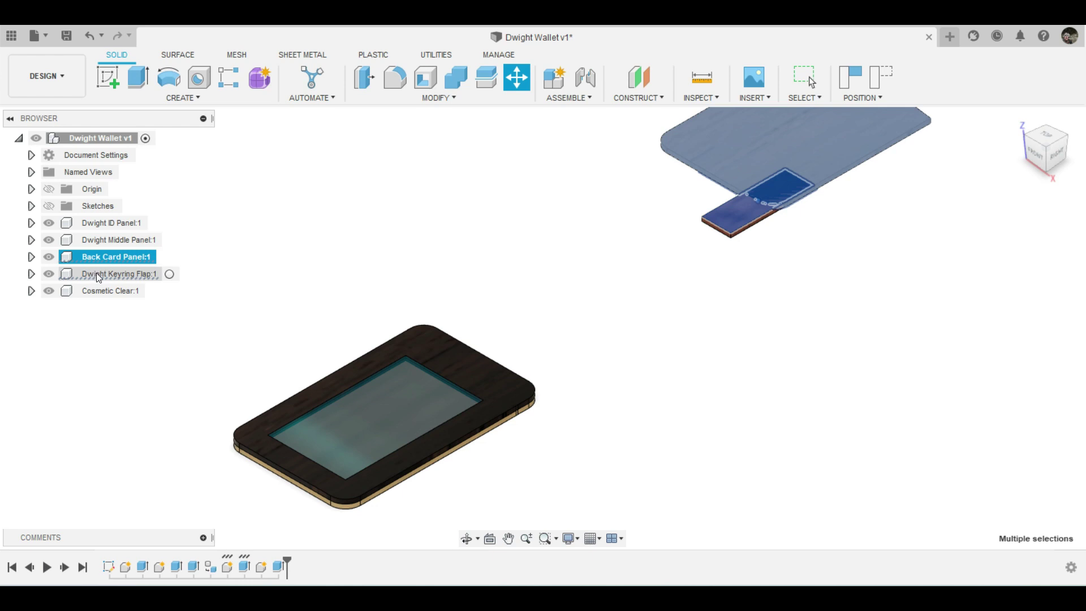
# Free Move the Dwight Keyring Flap -3.80 in along Y toward the wallet.
pyautogui.click(349, 250)
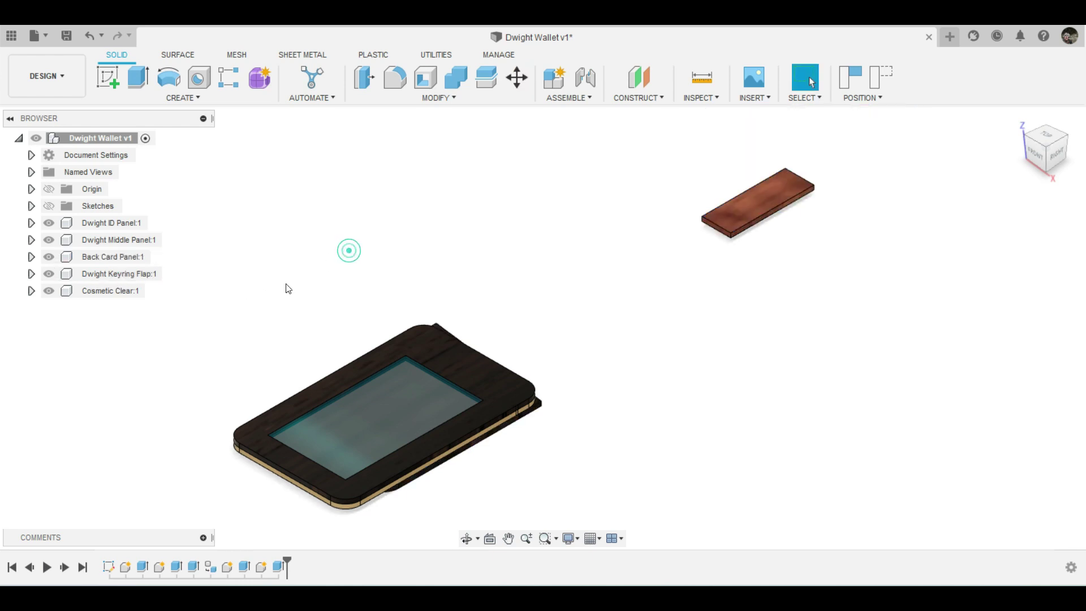
pyautogui.click(113, 275)
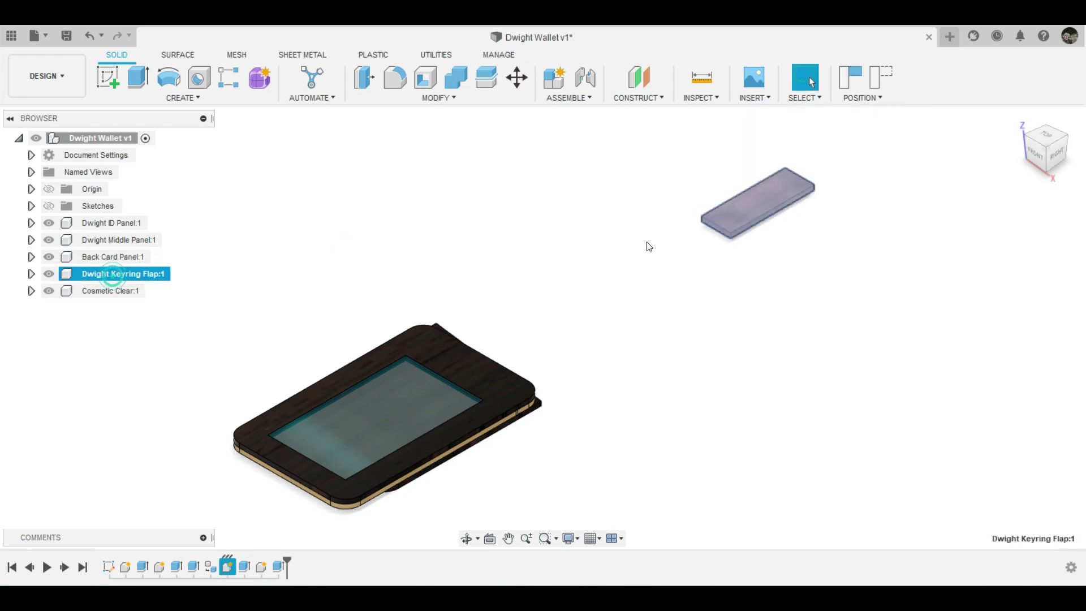
pyautogui.moveTo(740, 219); pyautogui.dragTo(745, 181)
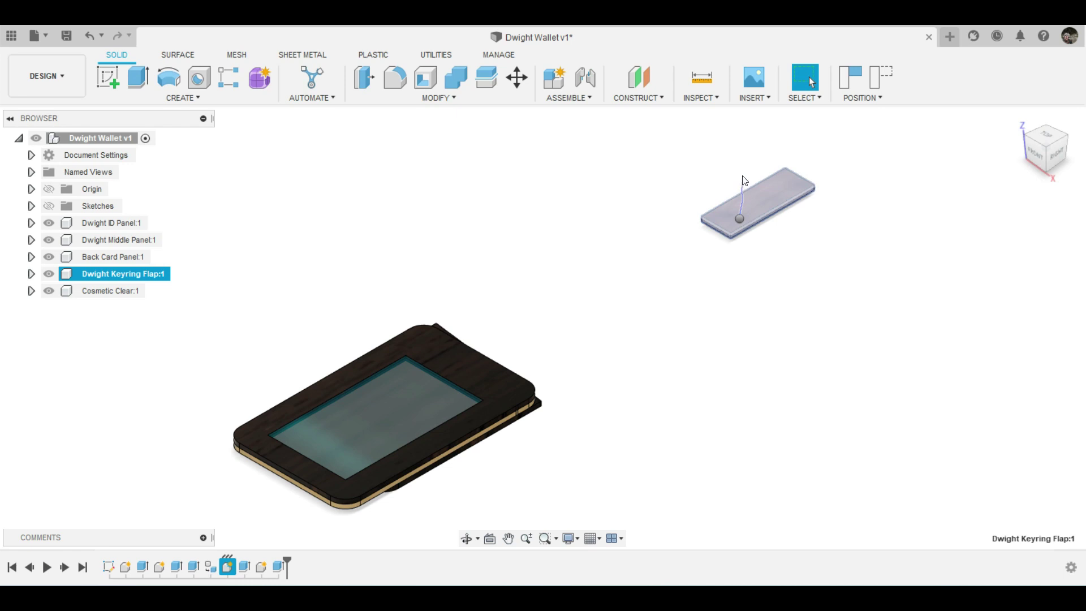
pyautogui.rightClick(731, 222)
pyautogui.press('Escape')
pyautogui.press('m')
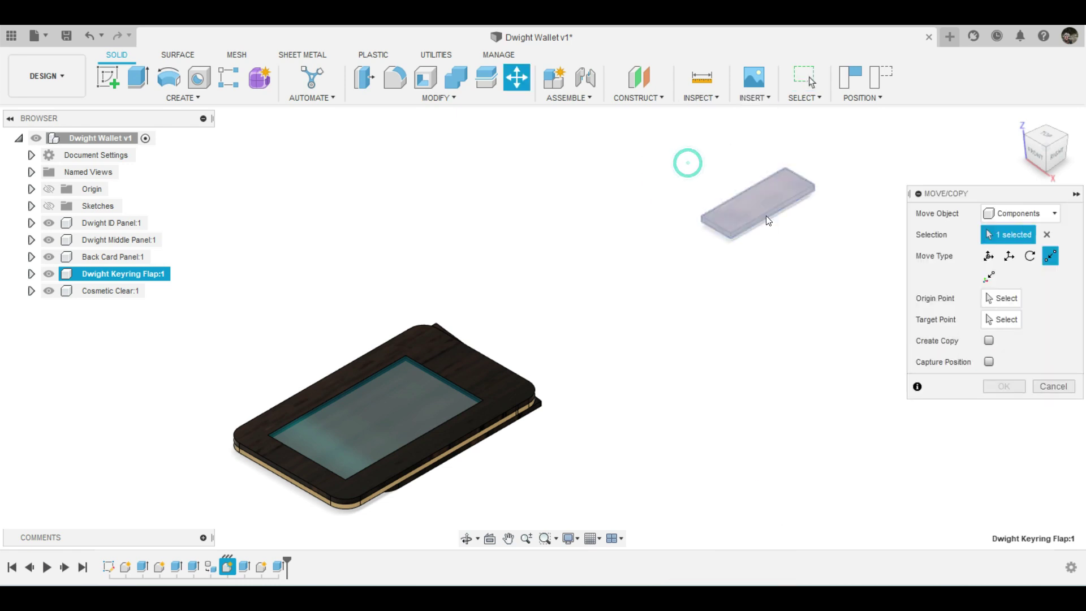
pyautogui.click(989, 255)
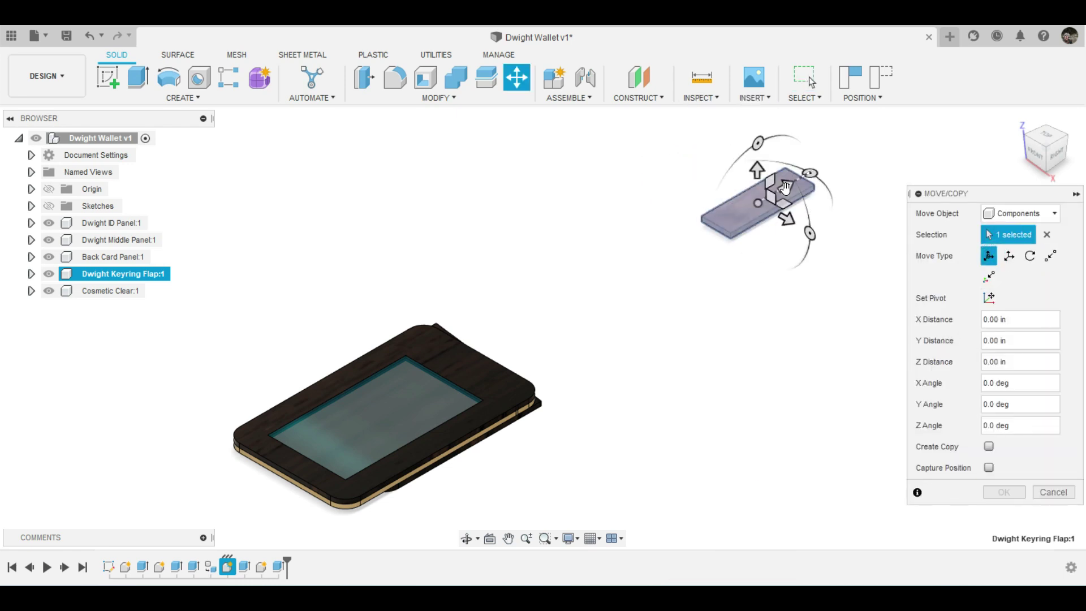
pyautogui.moveTo(786, 188); pyautogui.dragTo(630, 290)
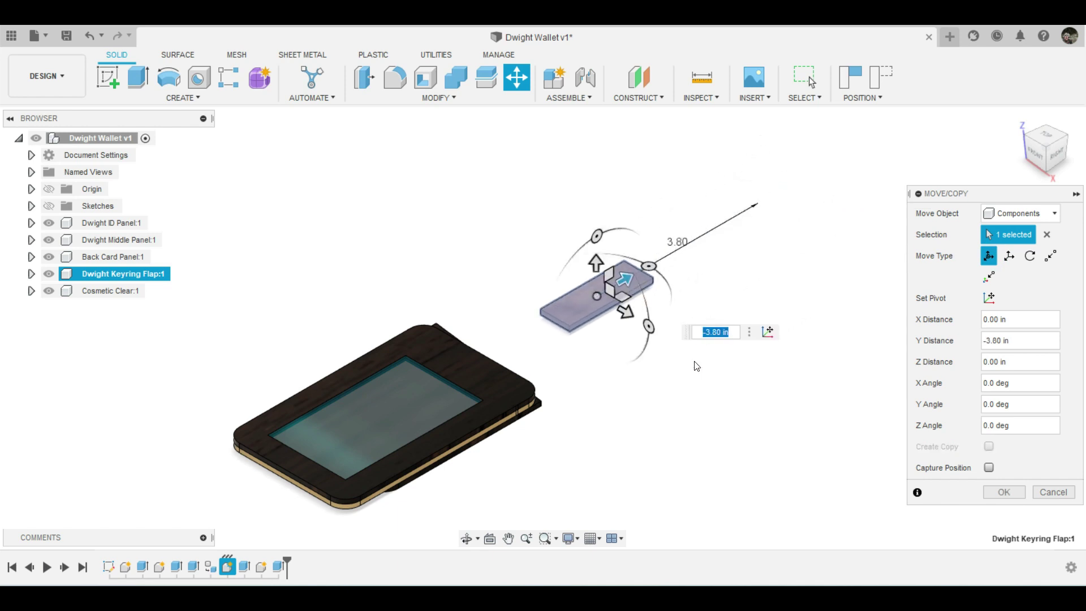
pyautogui.keyDown('shift'); pyautogui.moveTo(686, 388); pyautogui.dragTo(634, 405, button='middle'); pyautogui.keyUp('shift')
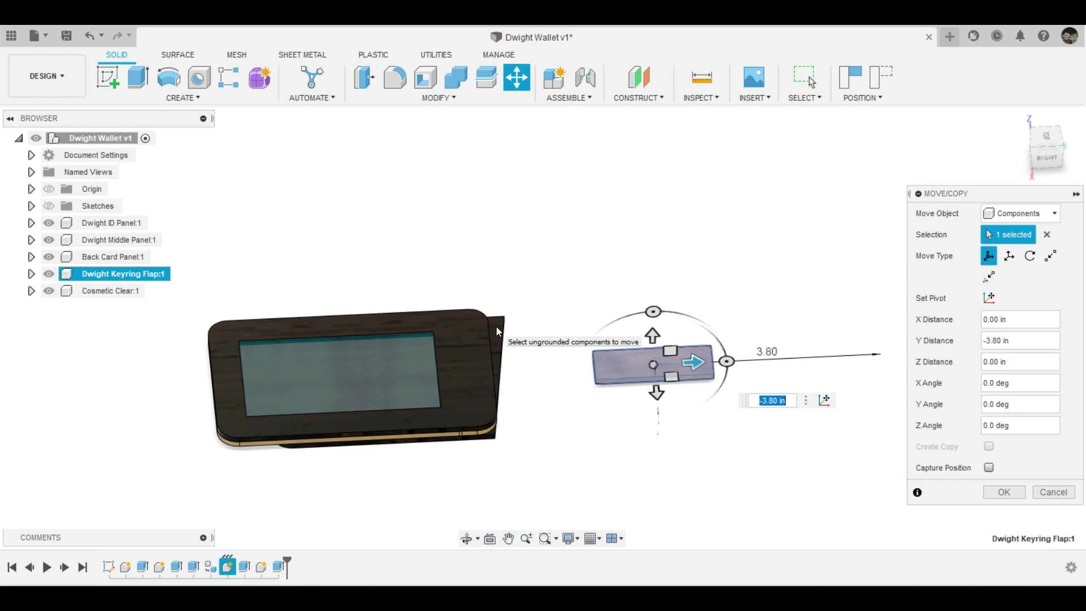
pyautogui.press('Return')
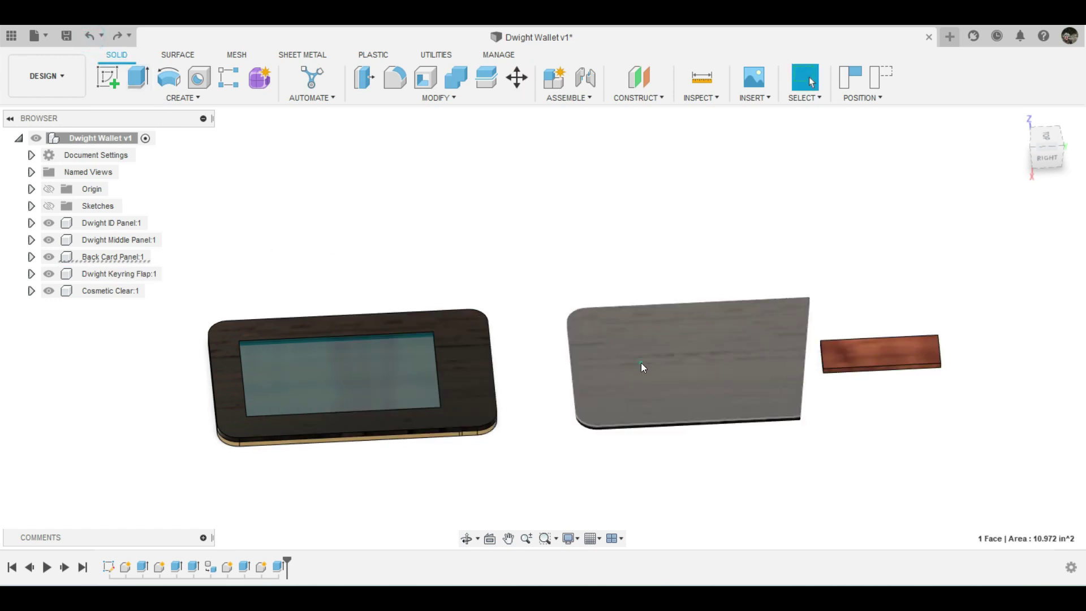
pyautogui.click(640, 362)
# Lower the Back Card Panel 0.1 in with Free Move.
pyautogui.rightClick(127, 258)
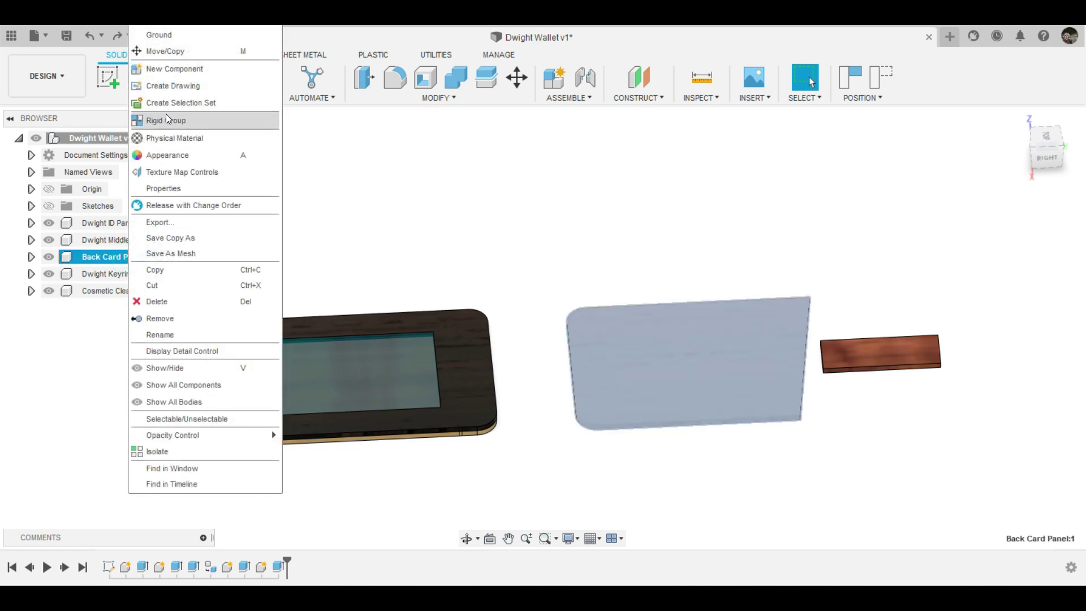
pyautogui.click(167, 52)
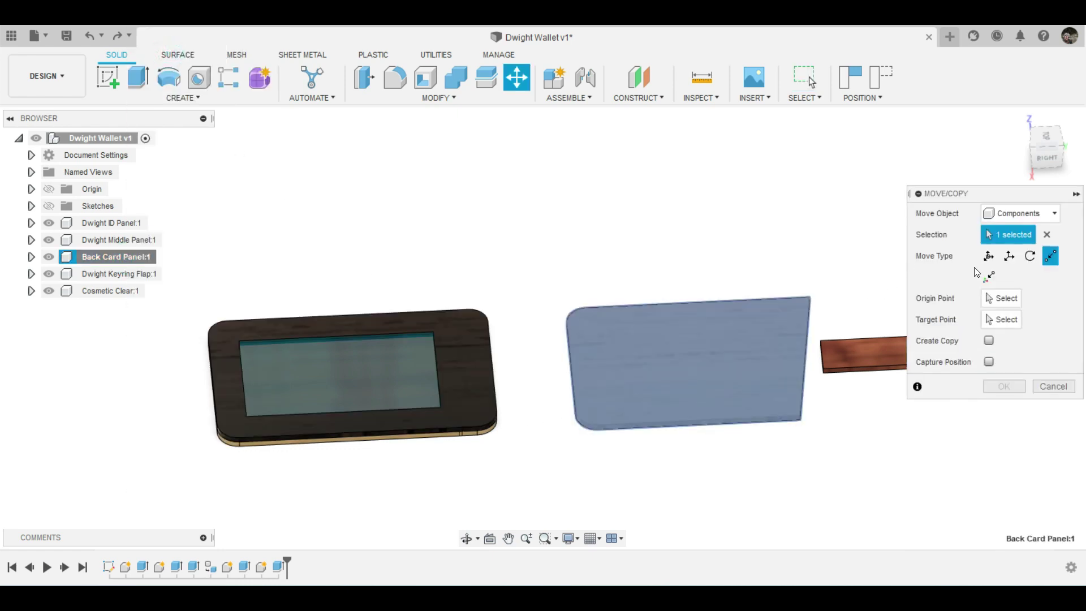
pyautogui.click(988, 257)
pyautogui.moveTo(688, 334); pyautogui.dragTo(688, 344)
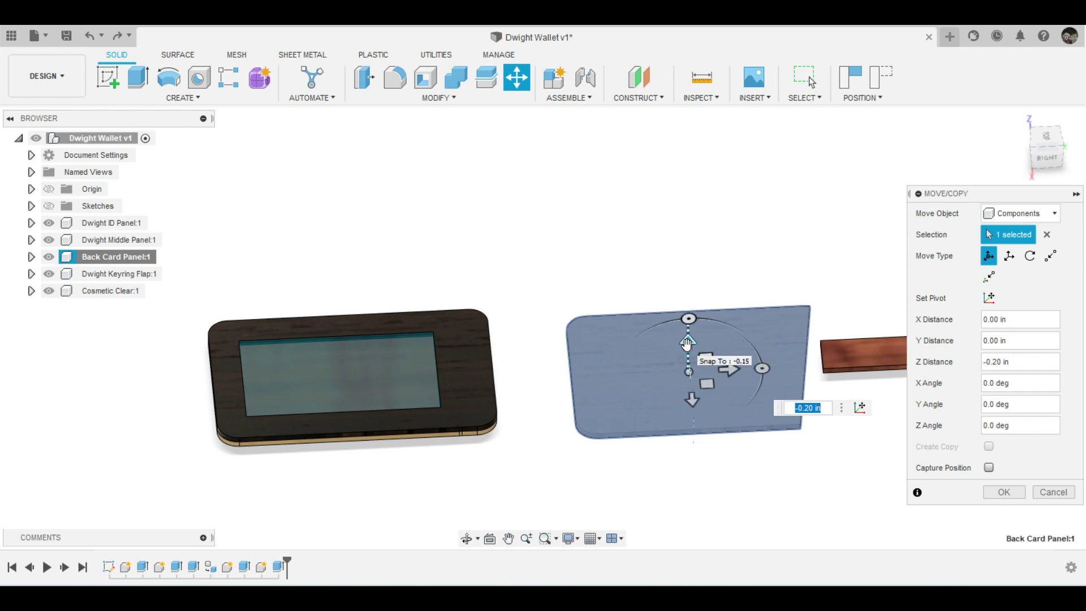
pyautogui.write('-.1')
pyautogui.press('Return')
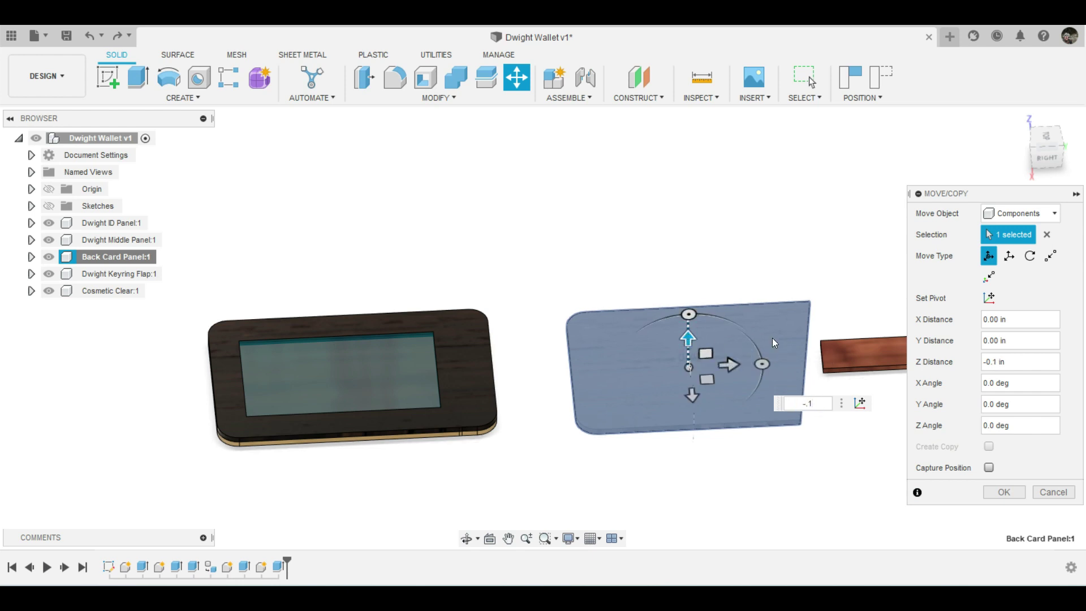
# Snap the panel's corner to the wallet's corner point to point and apply the move.
pyautogui.click(1051, 256)
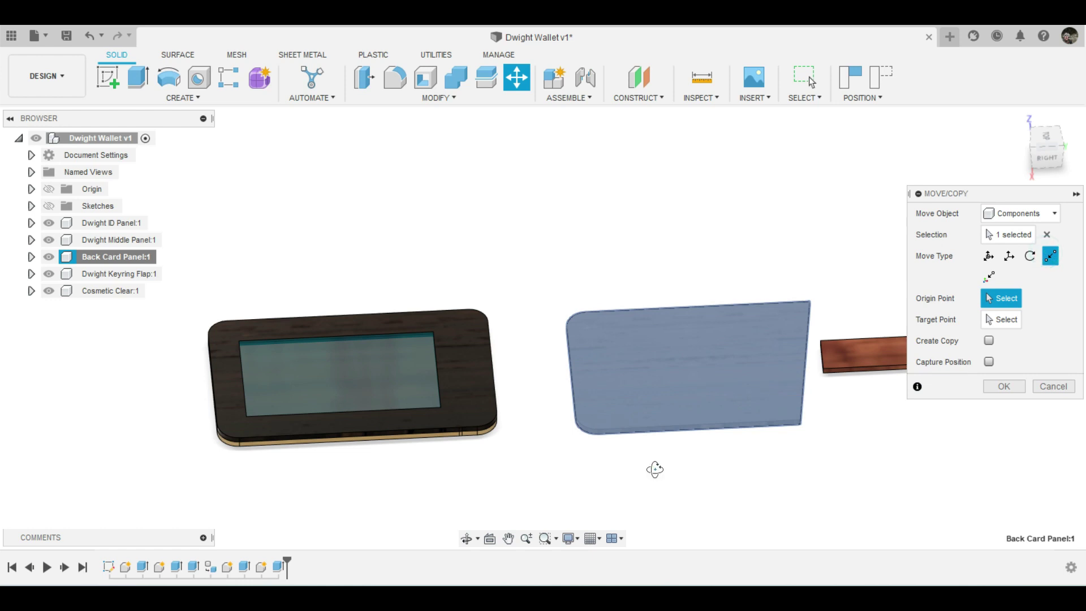
pyautogui.moveTo(655, 468)
pyautogui.keyDown('shift'); pyautogui.mouseDown(button='middle')
pyautogui.moveTo(652, 436)
pyautogui.moveTo(628, 432)
pyautogui.mouseUp(button='middle'); pyautogui.keyUp('shift')
pyautogui.scroll(3, 558, 415)
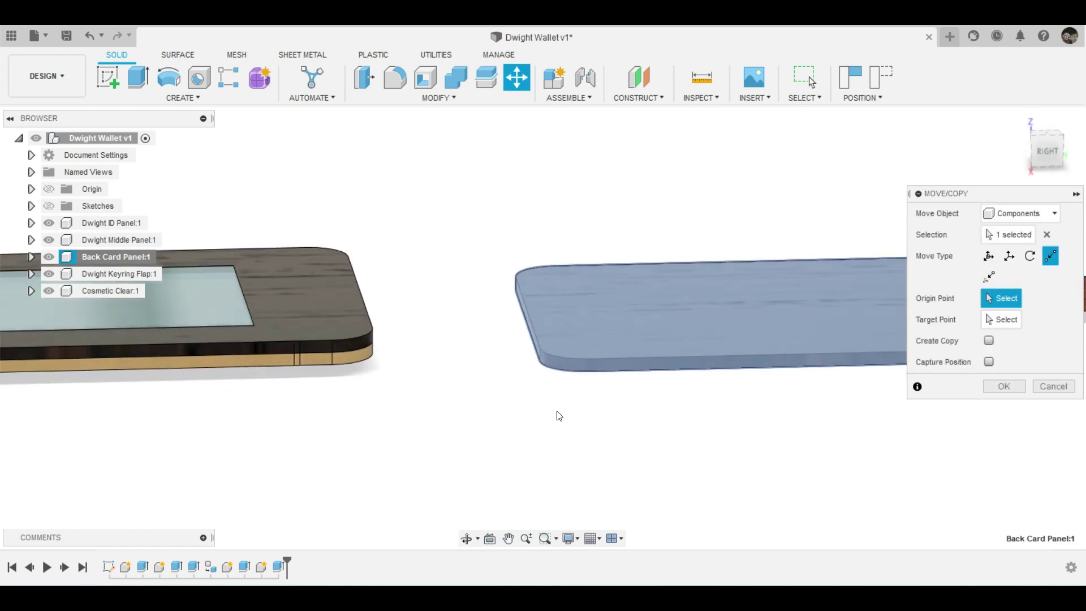
pyautogui.click(541, 350)
pyautogui.moveTo(526, 364); pyautogui.dragTo(681, 388, button='middle')
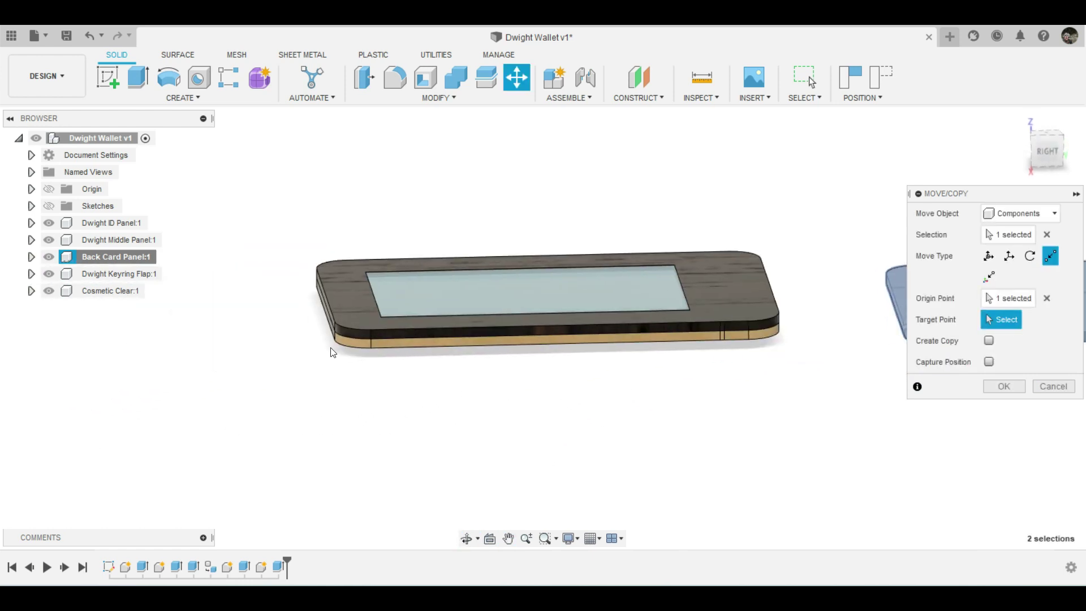
pyautogui.click(336, 342)
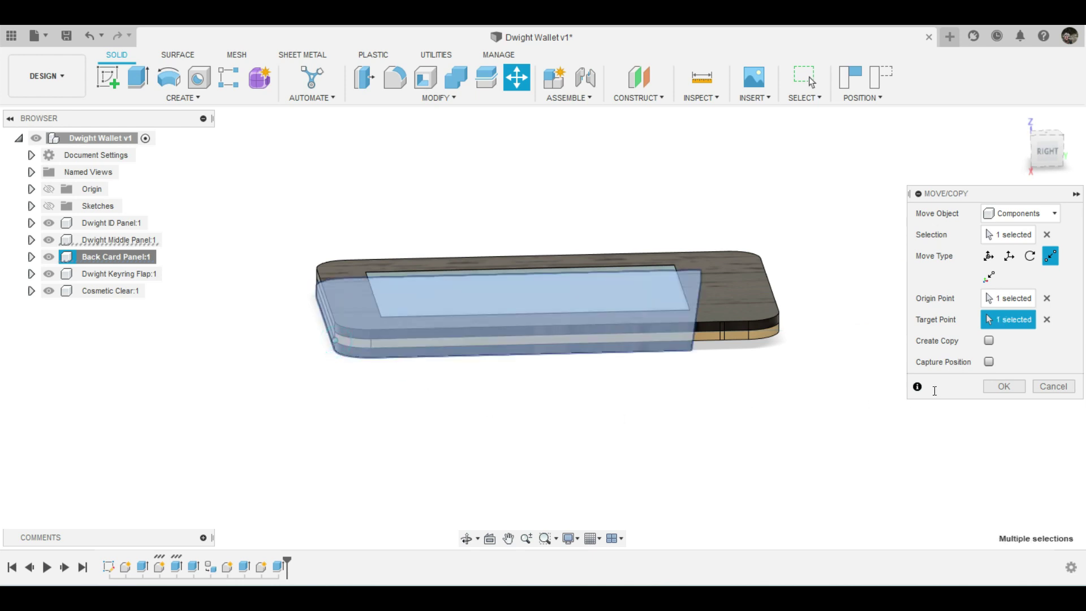
pyautogui.click(1001, 387)
pyautogui.moveTo(990, 412)
pyautogui.mouseDown(button='middle')
pyautogui.moveTo(861, 429)
pyautogui.moveTo(831, 401)
pyautogui.mouseUp(button='middle')
# Free-move the Dwight Keyring Flap to Y distance -6.00 in, just past the wallet's end.
pyautogui.click(138, 274)
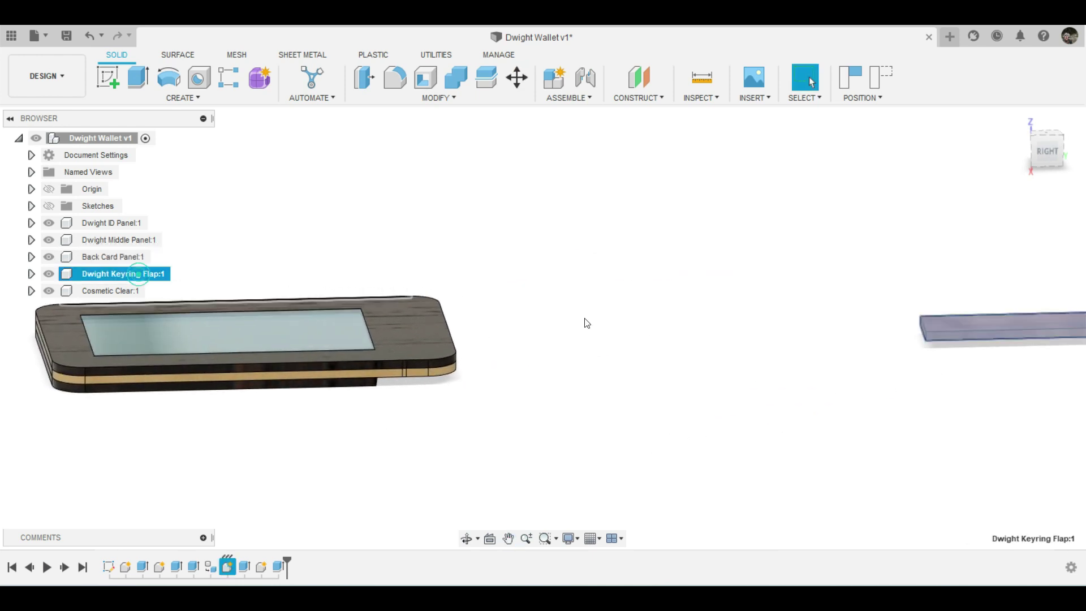
pyautogui.rightClick(961, 150)
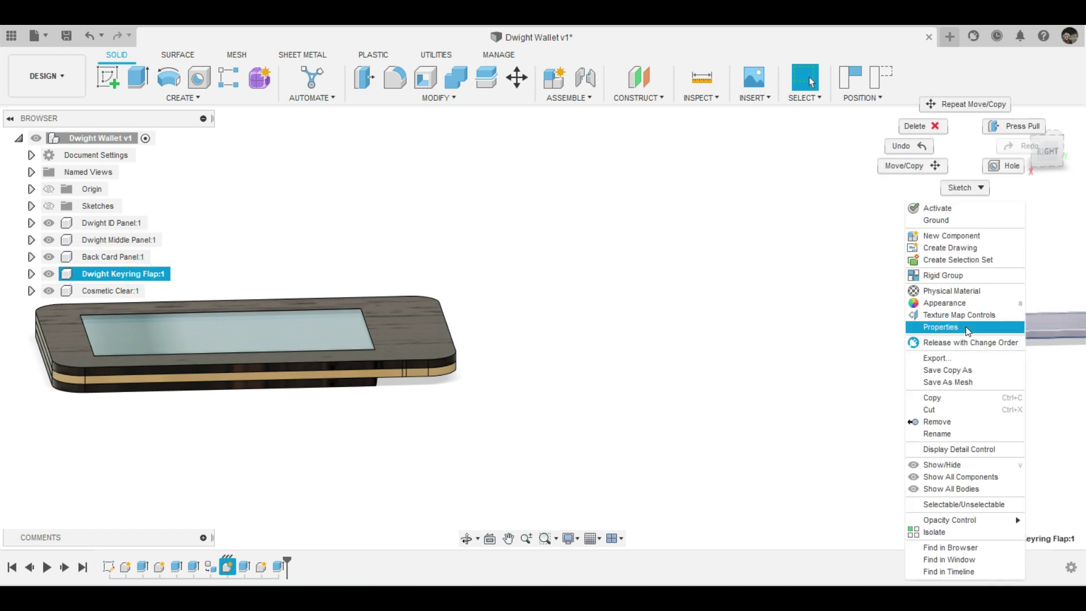
pyautogui.click(913, 166)
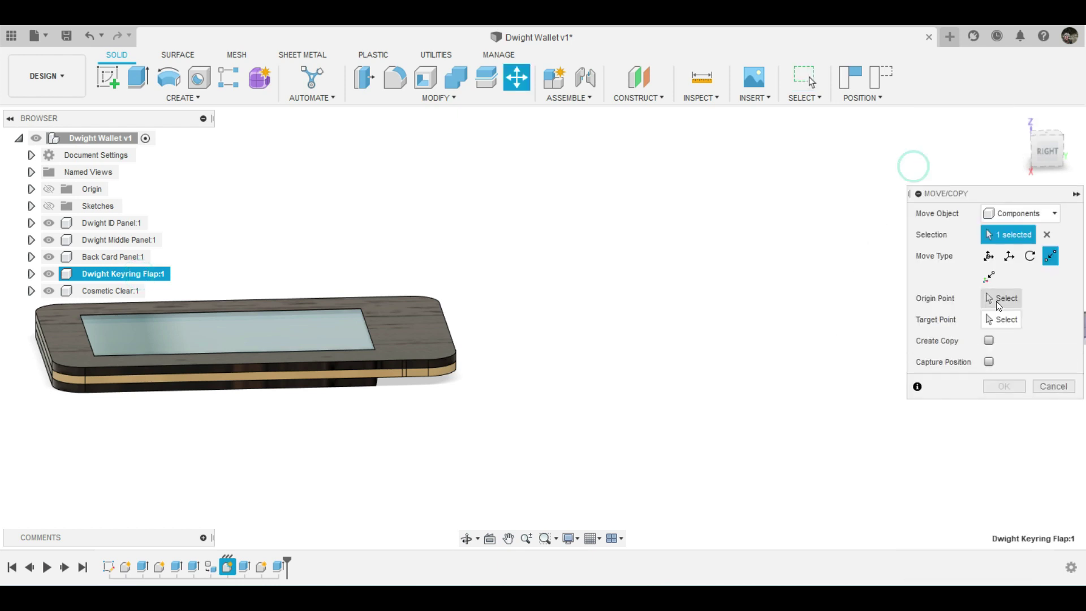
pyautogui.scroll(-5, 763, 295)
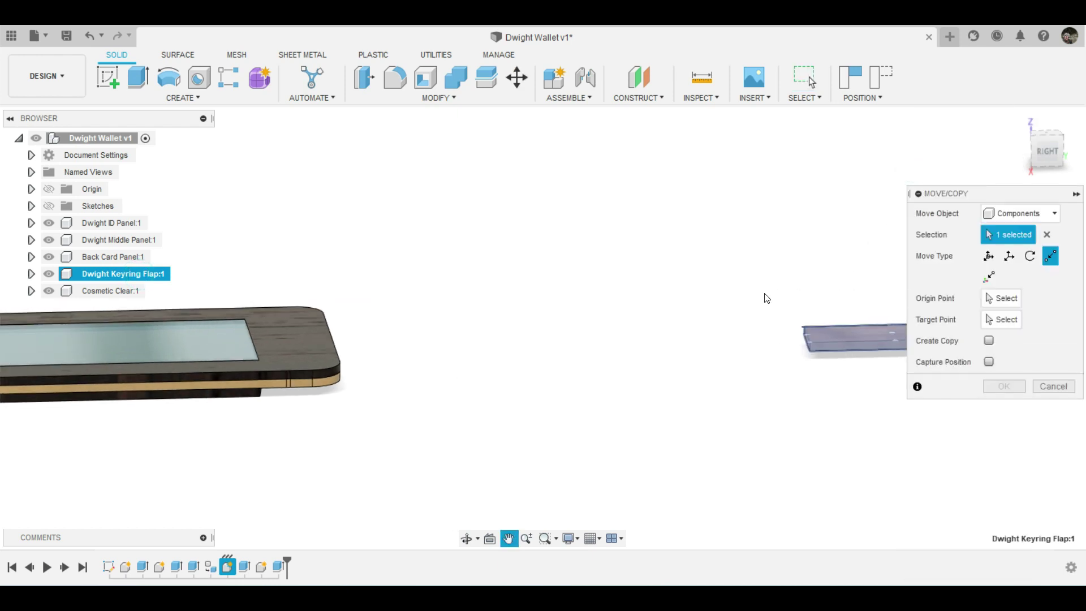
pyautogui.click(989, 256)
pyautogui.moveTo(873, 321); pyautogui.dragTo(650, 344)
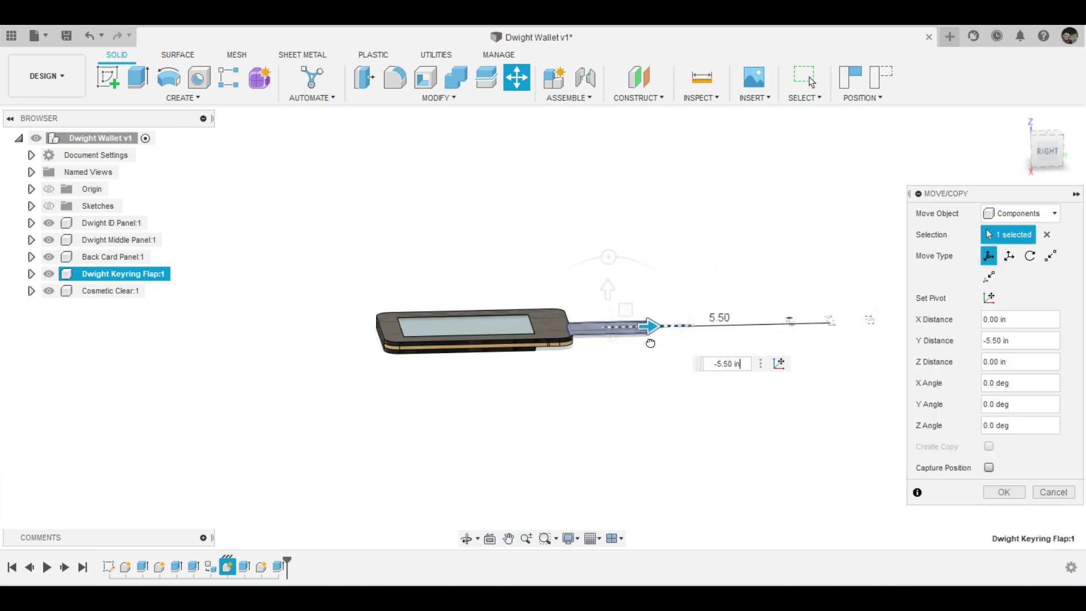
pyautogui.moveTo(649, 342); pyautogui.dragTo(618, 337)
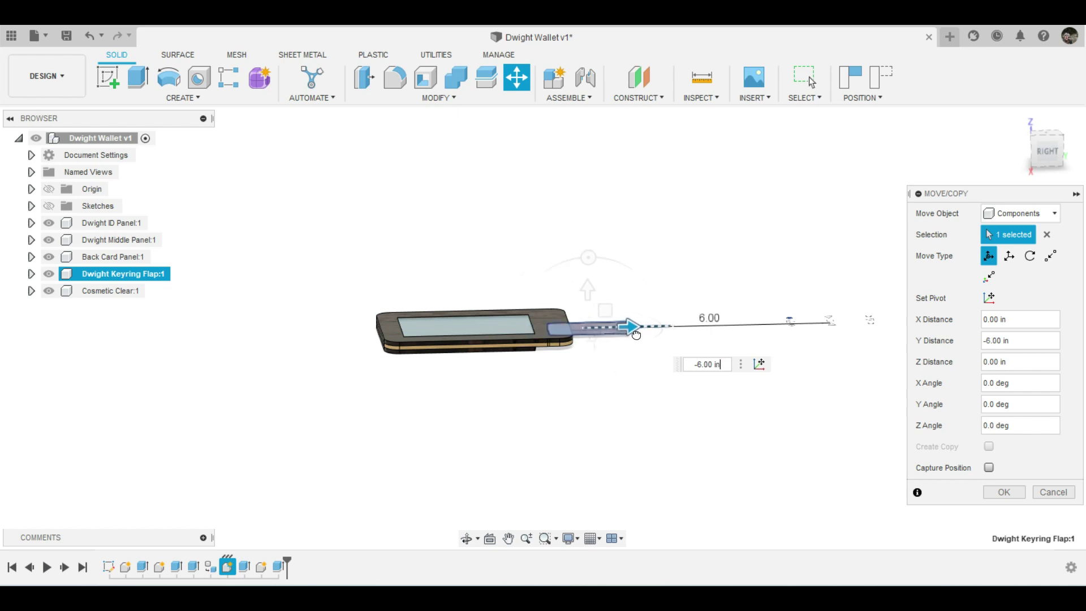
pyautogui.press('Return')
pyautogui.click(993, 490)
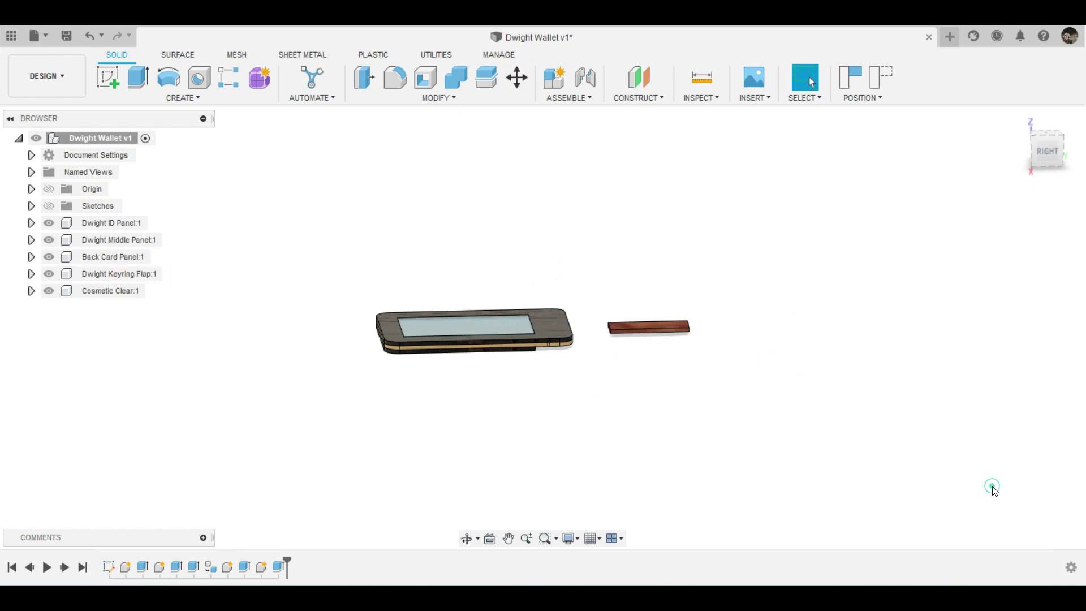
pyautogui.moveTo(1046, 148)
pyautogui.click(1018, 121)
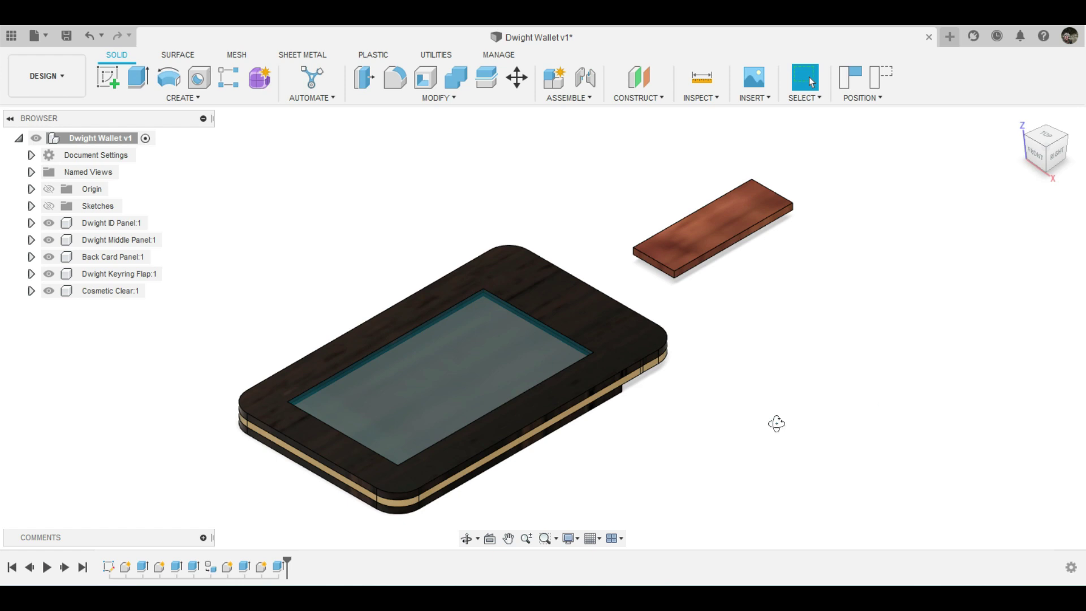
pyautogui.moveTo(776, 424)
pyautogui.keyDown('shift'); pyautogui.mouseDown(button='middle')
pyautogui.moveTo(792, 429)
pyautogui.moveTo(788, 441)
pyautogui.moveTo(727, 487)
pyautogui.moveTo(705, 482)
pyautogui.moveTo(717, 405)
pyautogui.moveTo(739, 383)
pyautogui.moveTo(759, 315)
pyautogui.moveTo(780, 307)
pyautogui.moveTo(792, 422)
pyautogui.moveTo(775, 435)
pyautogui.mouseUp(button='middle'); pyautogui.keyUp('shift')
pyautogui.scroll(-1, 774, 436)
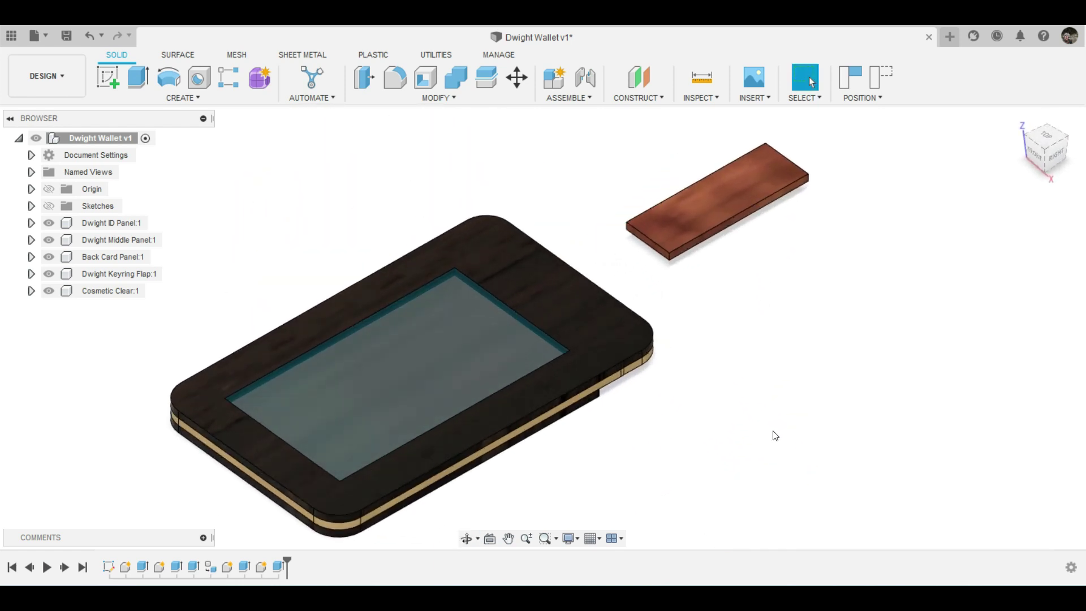
pyautogui.scroll(-2, 771, 438)
pyautogui.scroll(-2, 764, 440)
pyautogui.scroll(-1, 759, 441)
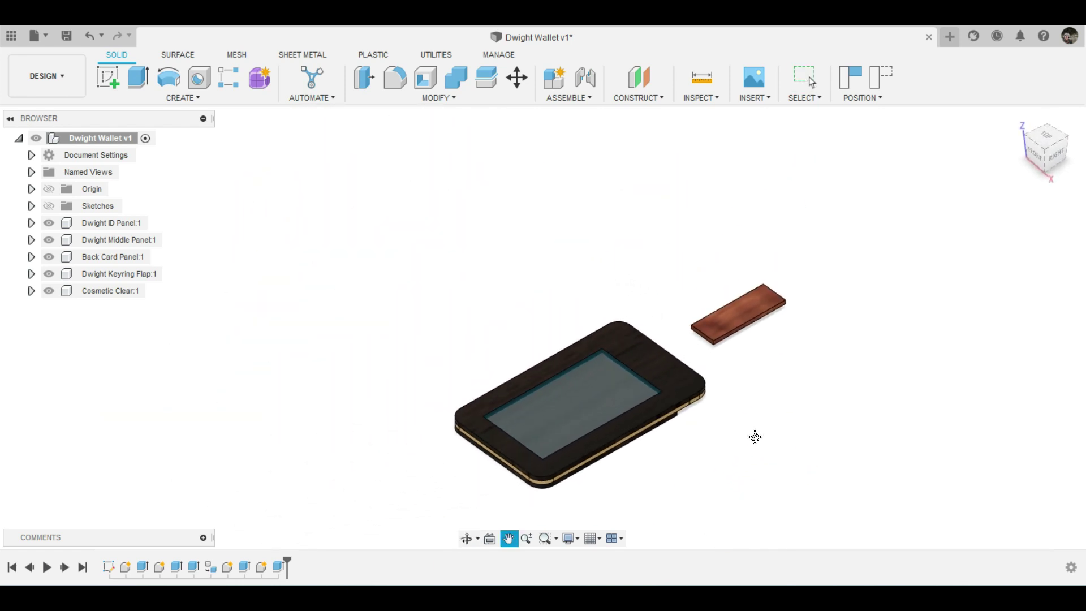
pyautogui.moveTo(754, 436)
pyautogui.mouseDown(button='middle')
pyautogui.moveTo(722, 427)
pyautogui.moveTo(706, 392)
pyautogui.mouseUp(button='middle')
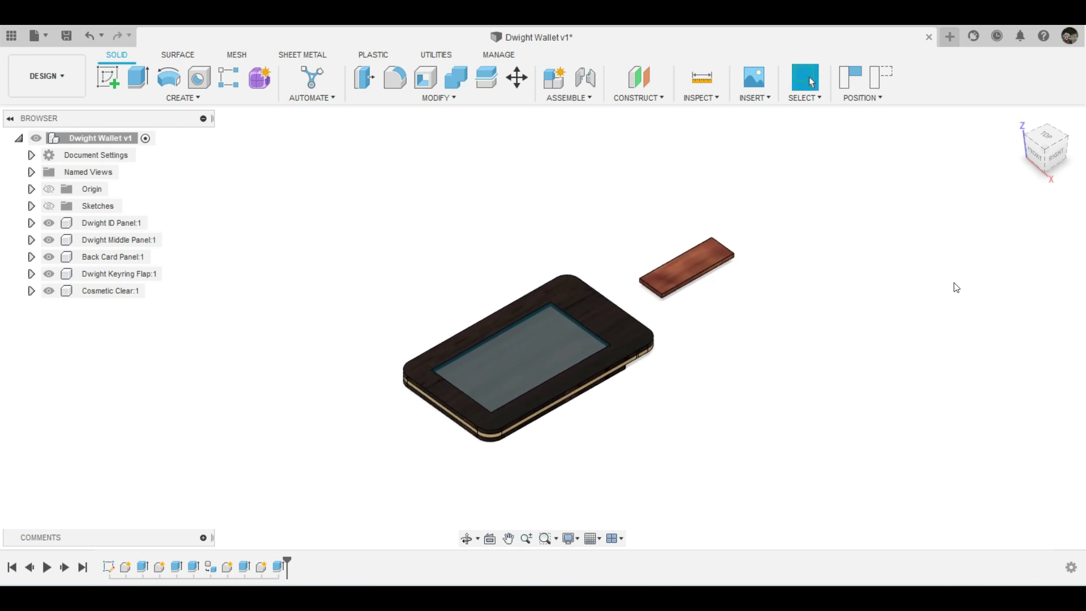
pyautogui.click(46, 75)
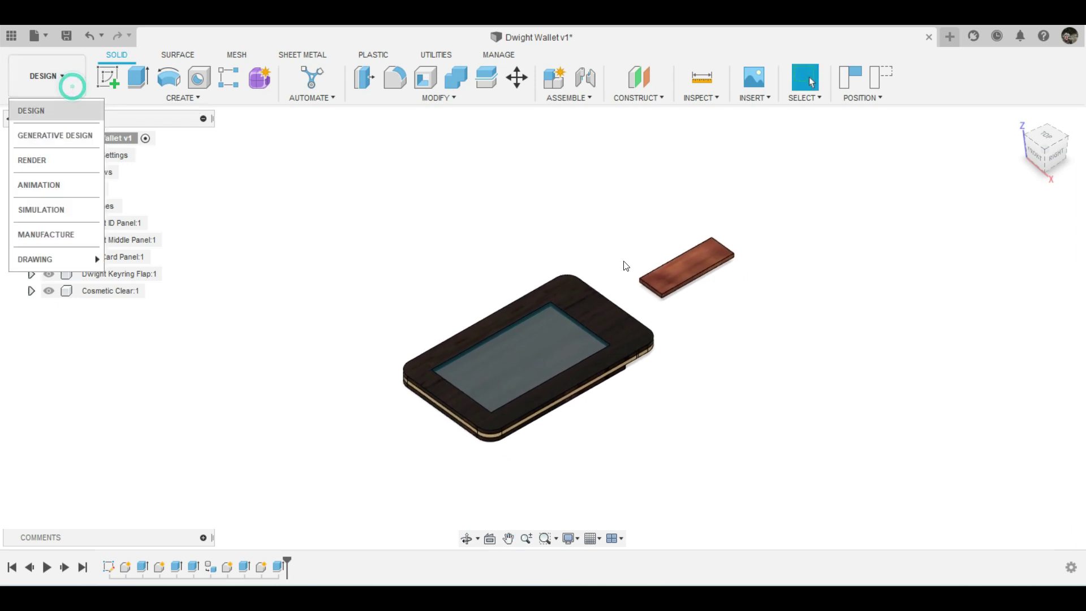
pyautogui.moveTo(790, 359)
pyautogui.keyDown('shift'); pyautogui.mouseDown(button='middle')
pyautogui.moveTo(784, 366)
pyautogui.moveTo(798, 371)
pyautogui.moveTo(710, 339)
pyautogui.moveTo(684, 307)
pyautogui.moveTo(659, 328)
pyautogui.moveTo(670, 339)
pyautogui.moveTo(680, 321)
pyautogui.moveTo(665, 215)
pyautogui.moveTo(564, 157)
pyautogui.moveTo(518, 170)
pyautogui.moveTo(541, 262)
pyautogui.moveTo(817, 274)
pyautogui.moveTo(850, 252)
pyautogui.moveTo(817, 241)
pyautogui.moveTo(736, 310)
pyautogui.mouseUp(button='middle'); pyautogui.keyUp('shift')
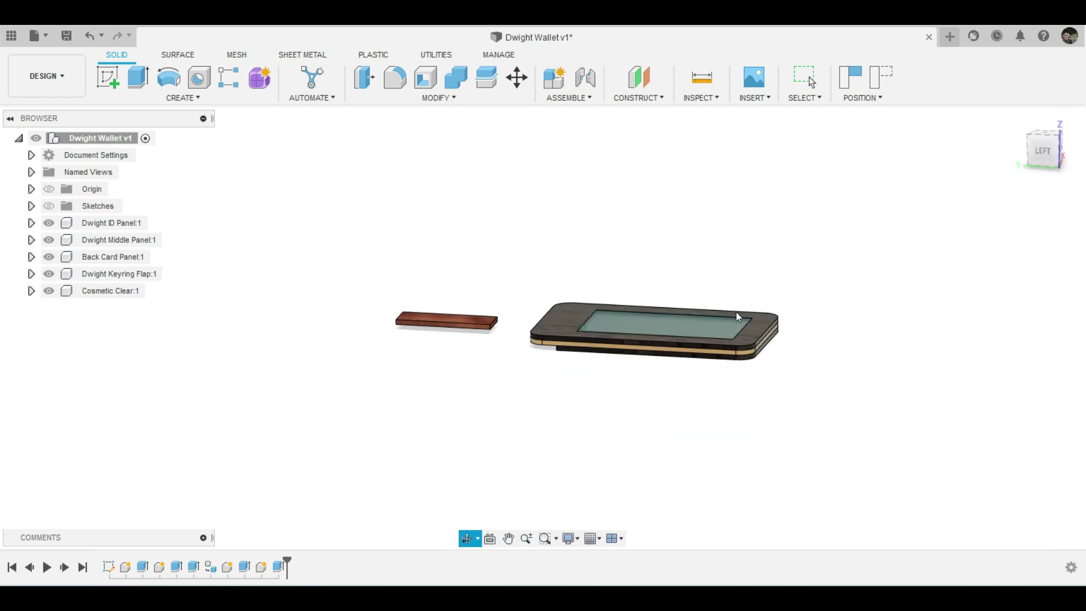
pyautogui.press('Escape')
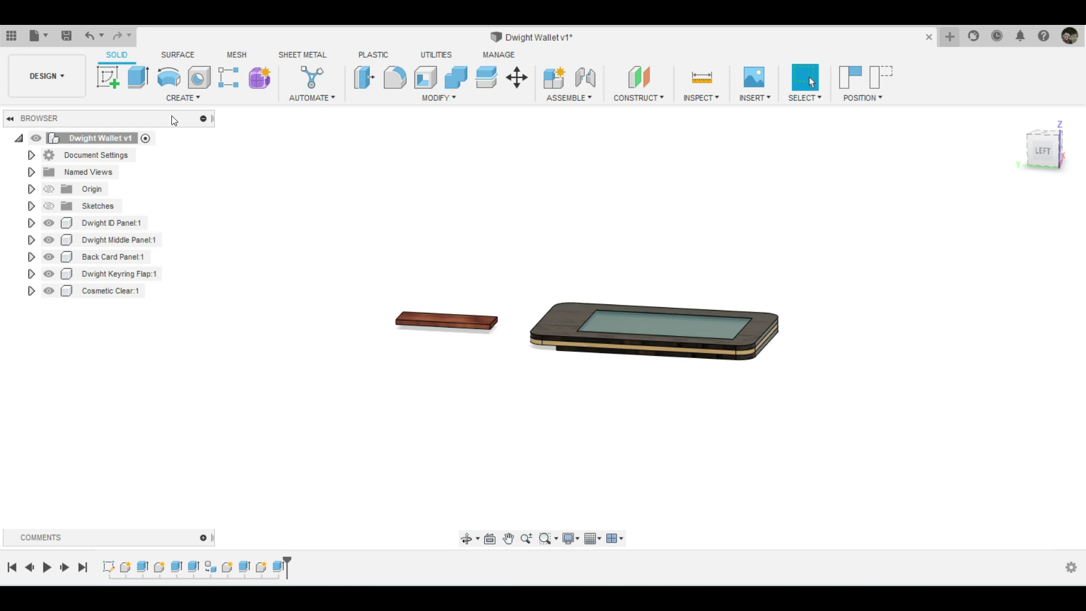
pyautogui.click(65, 79)
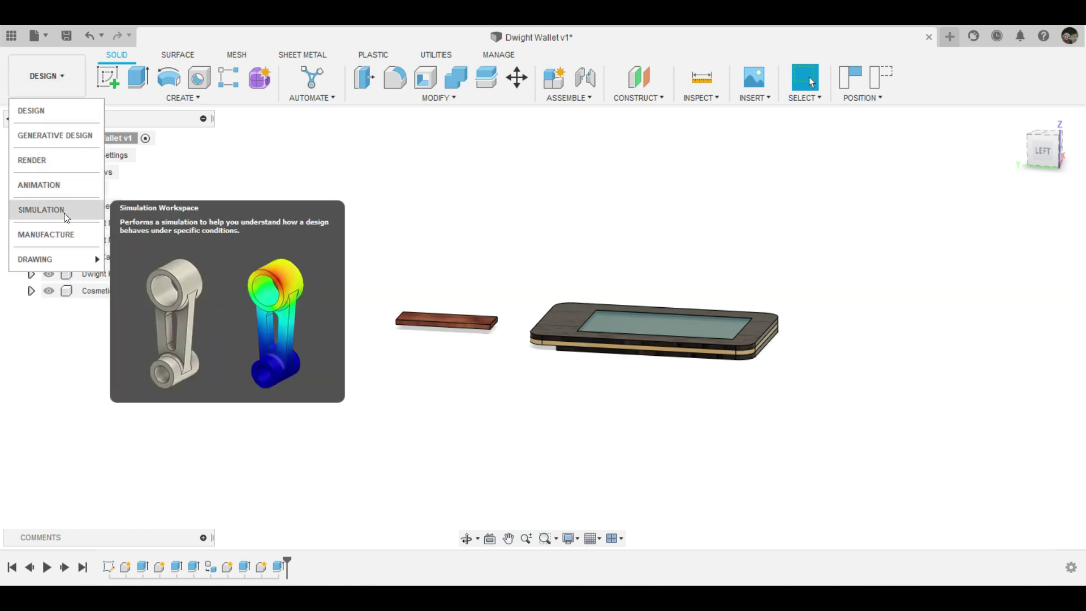
# Switch to the Render workspace and orbit, zoom and pan around the wallet and flap.
pyautogui.click(50, 160)
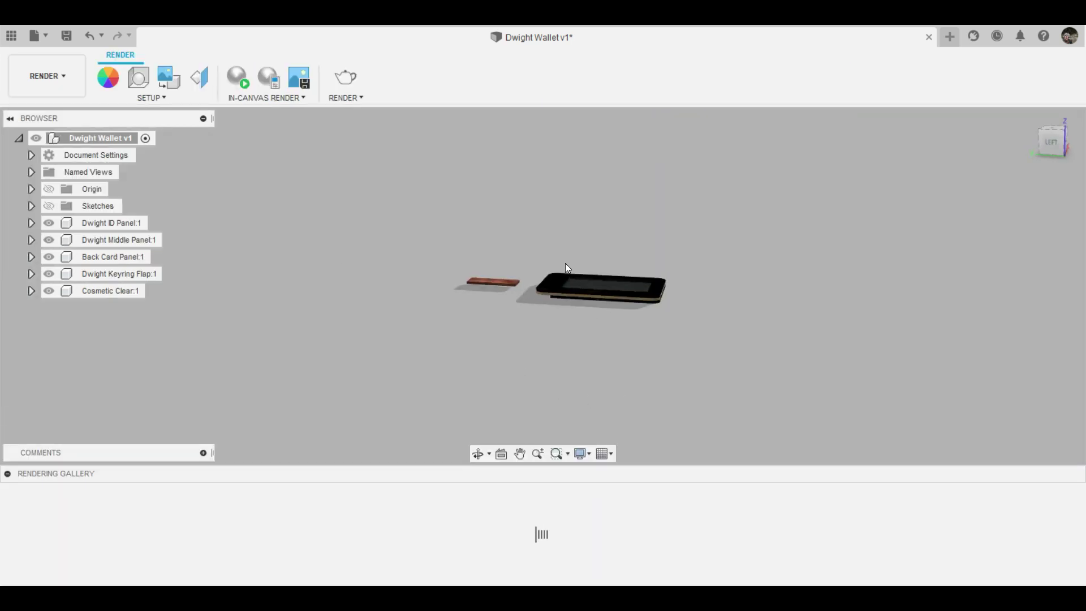
pyautogui.keyDown('shift'); pyautogui.moveTo(615, 301); pyautogui.dragTo(467, 409, button='middle'); pyautogui.keyUp('shift')
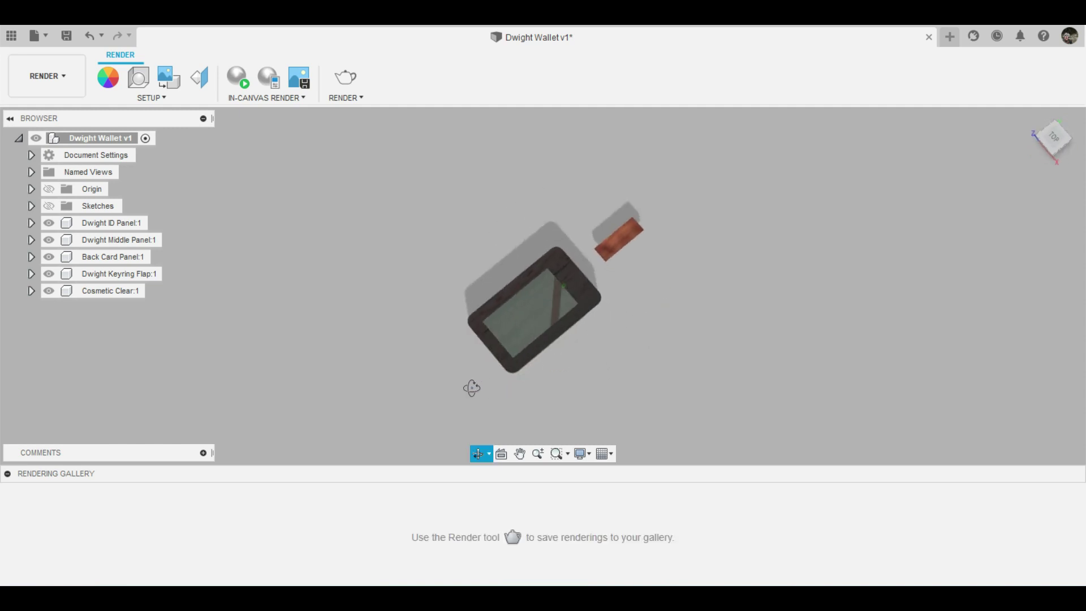
pyautogui.moveTo(560, 408)
pyautogui.keyDown('shift'); pyautogui.mouseDown(button='middle')
pyautogui.moveTo(608, 330)
pyautogui.moveTo(606, 310)
pyautogui.mouseUp(button='middle'); pyautogui.keyUp('shift')
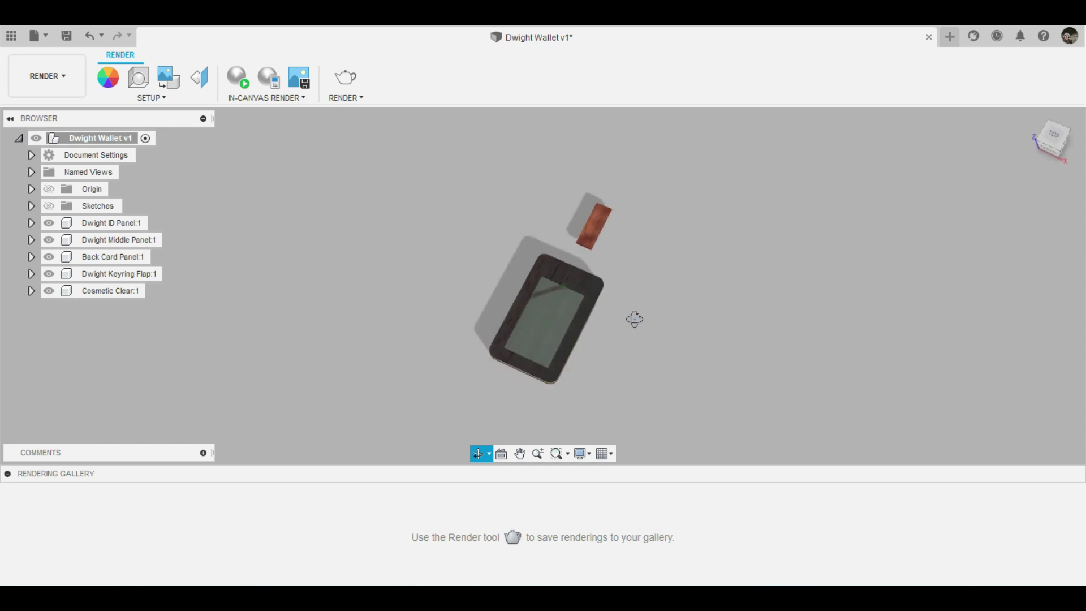
pyautogui.scroll(3, 603, 317)
pyautogui.scroll(2, 604, 319)
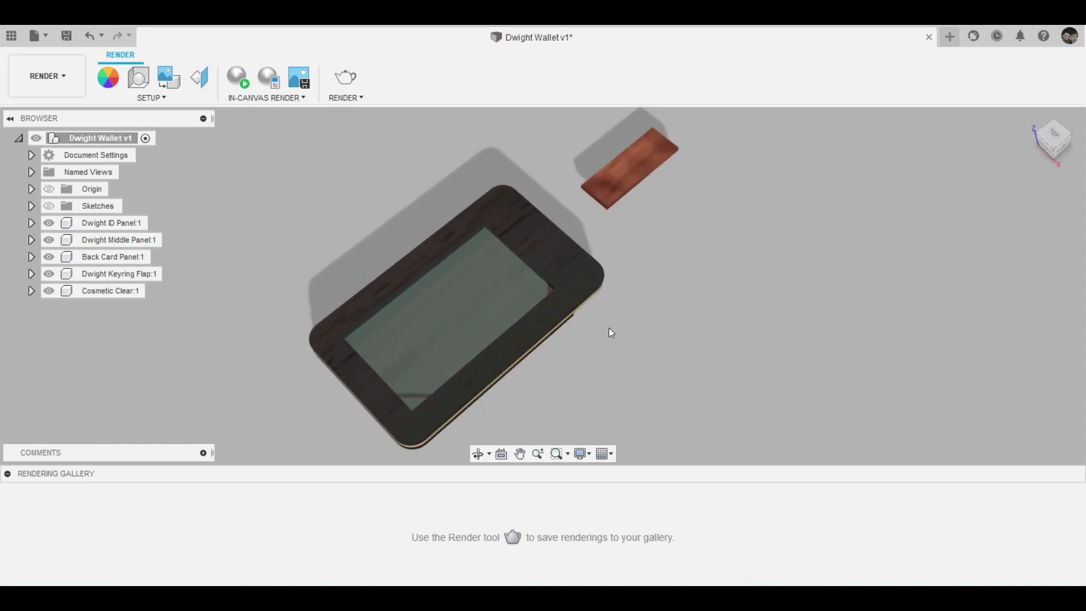
pyautogui.moveTo(593, 342)
pyautogui.mouseDown(button='middle')
pyautogui.moveTo(693, 335)
pyautogui.moveTo(674, 322)
pyautogui.moveTo(677, 360)
pyautogui.moveTo(681, 294)
pyautogui.moveTo(613, 187)
pyautogui.moveTo(534, 145)
pyautogui.moveTo(400, 109)
pyautogui.moveTo(606, 134)
pyautogui.mouseUp(button='middle')
pyautogui.moveTo(727, 294)
pyautogui.keyDown('shift'); pyautogui.mouseDown(button='middle')
pyautogui.moveTo(630, 225)
pyautogui.moveTo(667, 419)
pyautogui.moveTo(692, 447)
pyautogui.moveTo(618, 487)
pyautogui.moveTo(650, 538)
pyautogui.moveTo(632, 529)
pyautogui.moveTo(637, 536)
pyautogui.mouseUp(button='middle'); pyautogui.keyUp('shift')
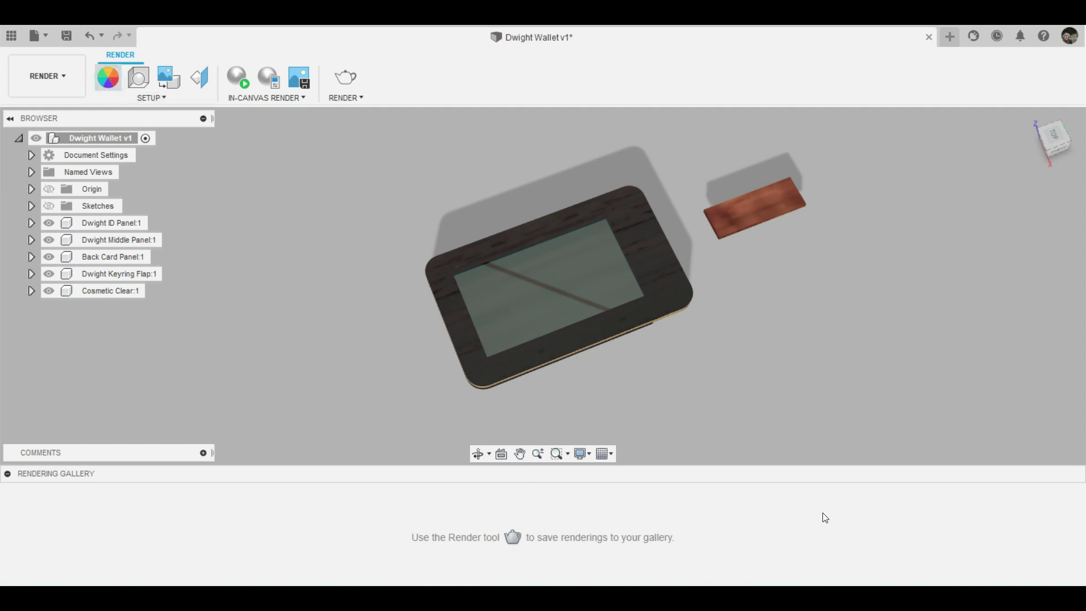
# In Scene Settings, set the solid background colour to near-white RGB 247, 246, 246.
pyautogui.press('a')
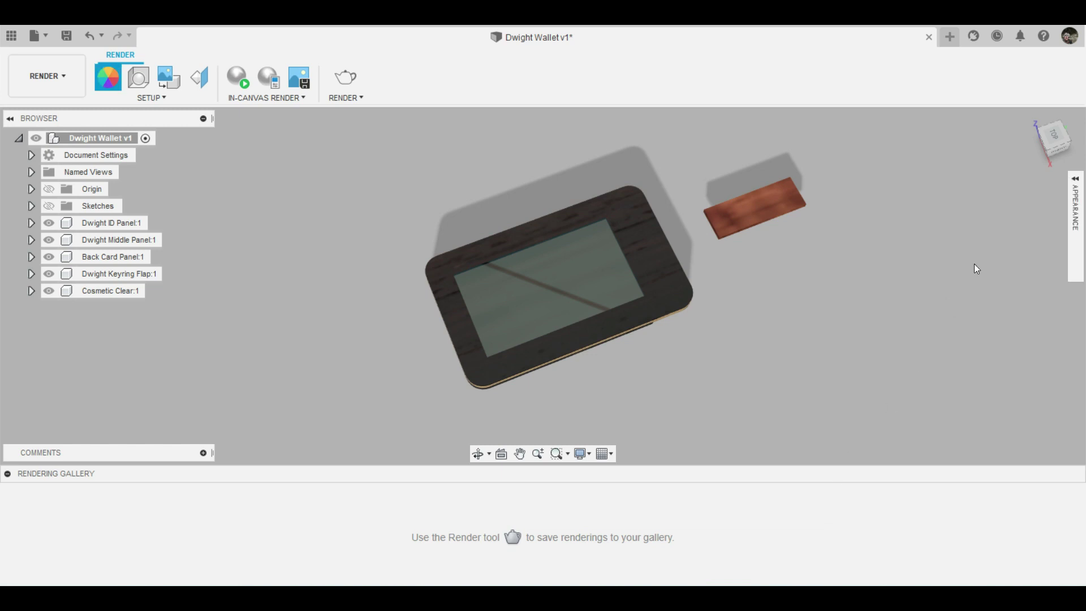
pyautogui.click(1075, 186)
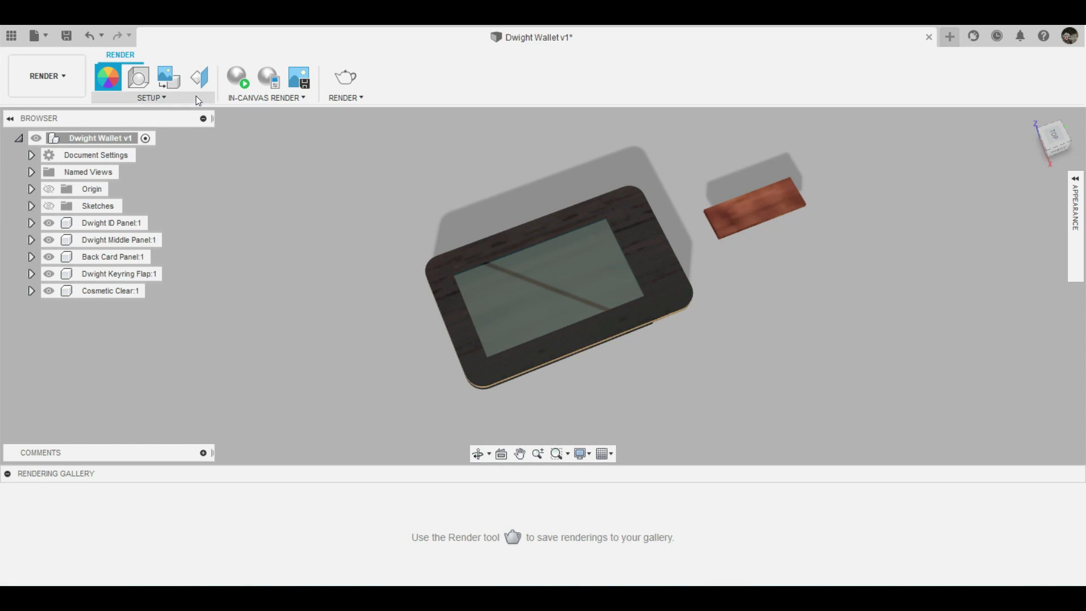
pyautogui.click(158, 100)
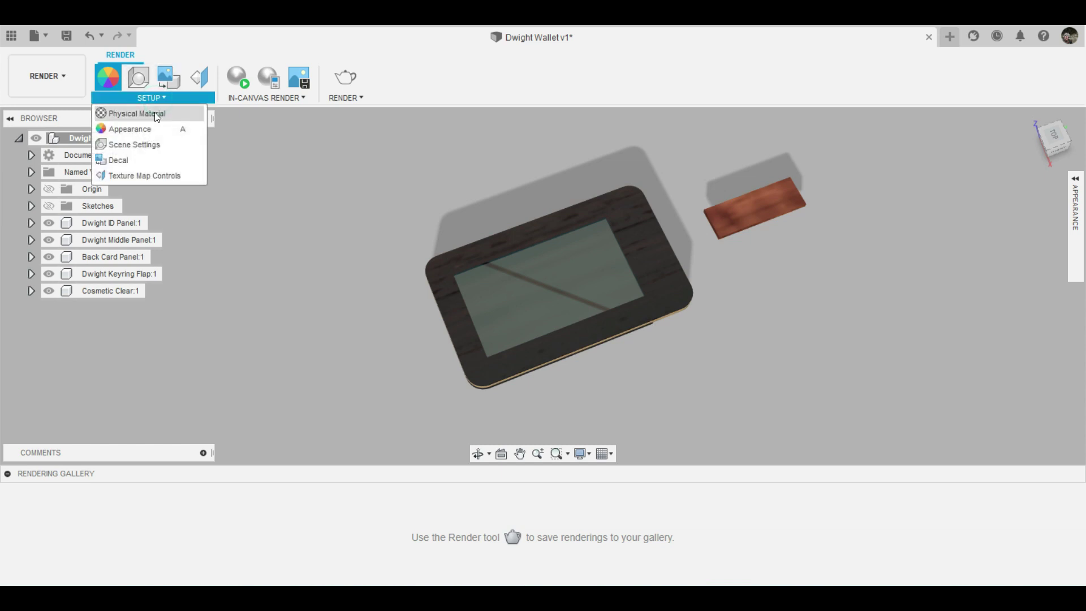
pyautogui.click(143, 144)
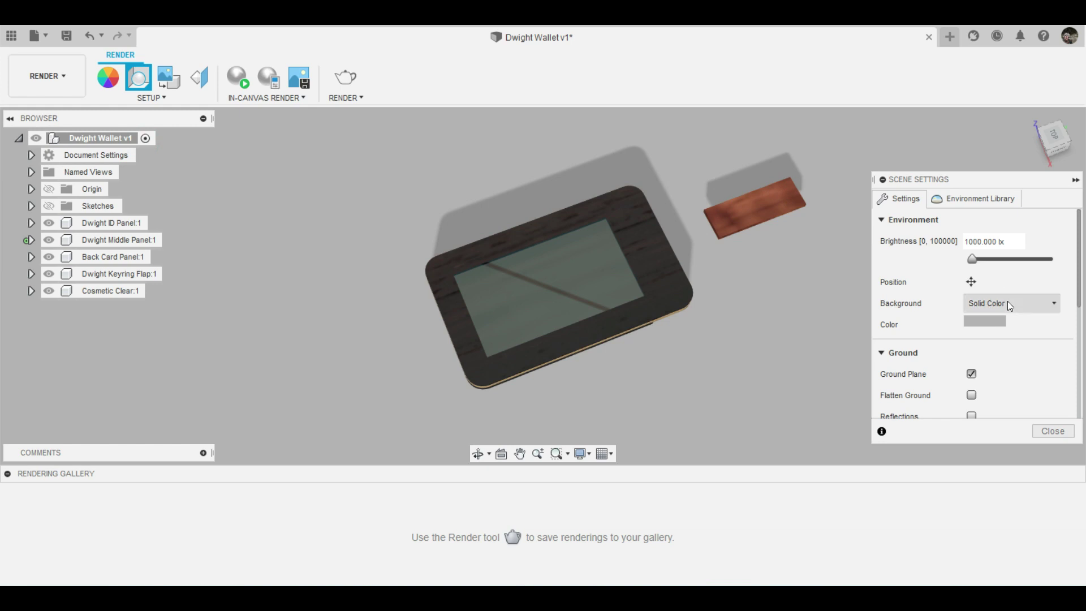
pyautogui.click(982, 325)
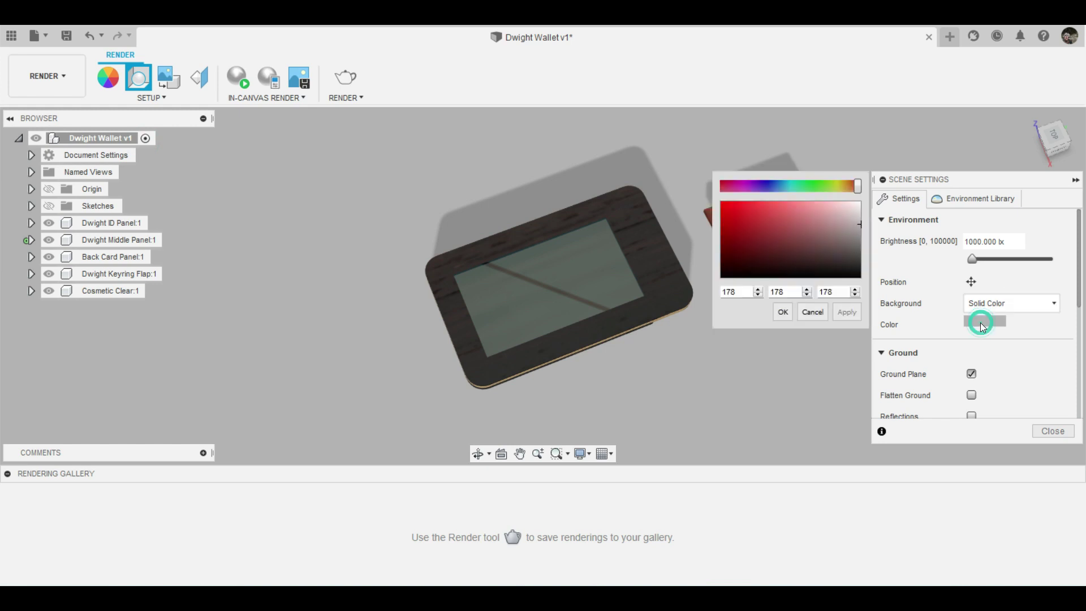
pyautogui.click(860, 204)
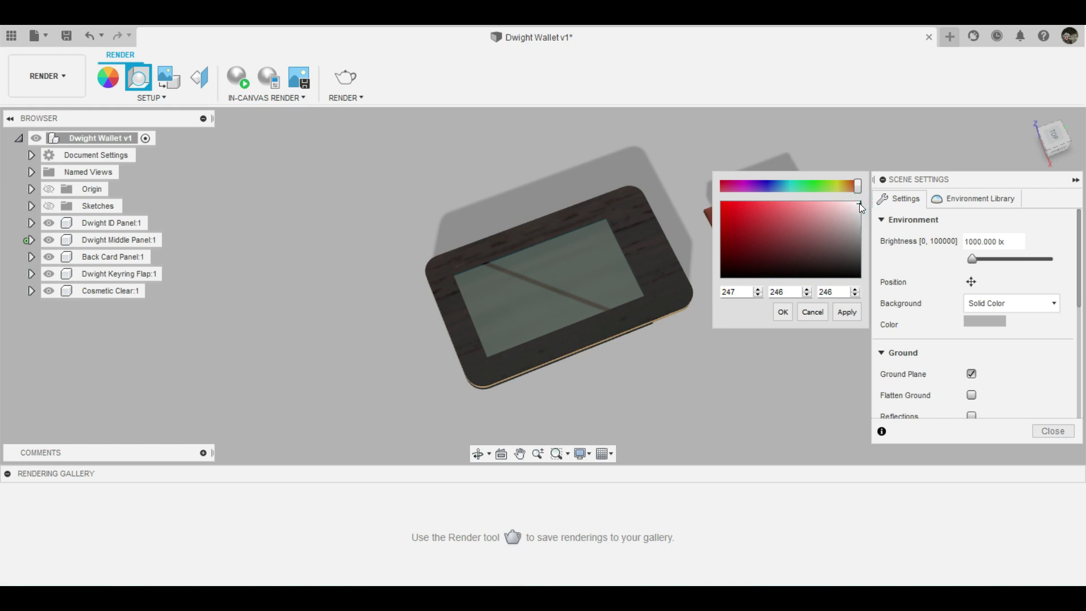
pyautogui.click(846, 316)
pyautogui.click(782, 311)
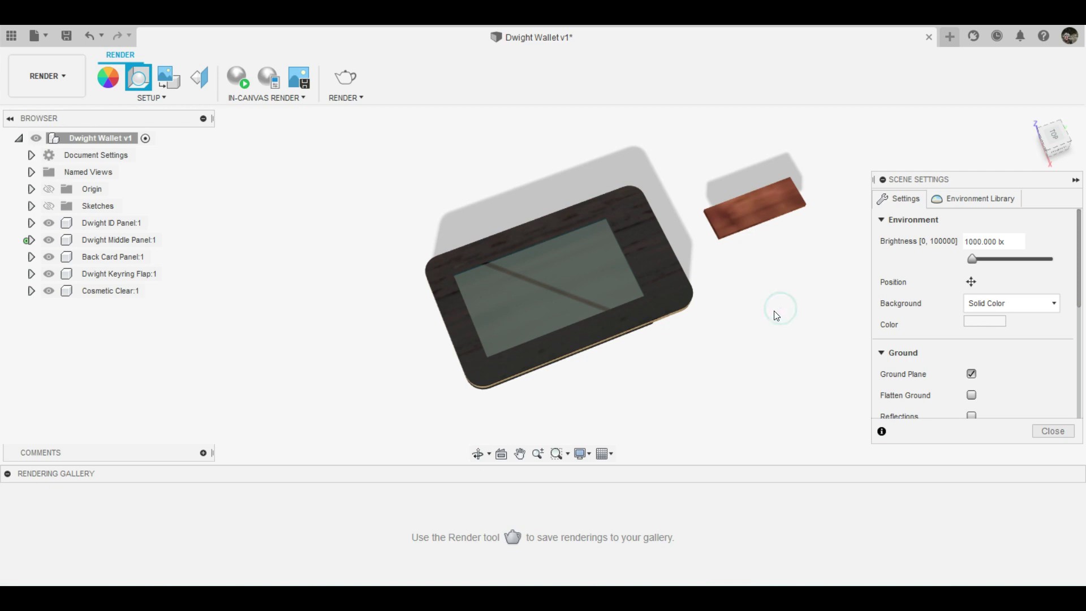
pyautogui.keyDown('shift'); pyautogui.moveTo(762, 308); pyautogui.dragTo(758, 295, button='middle'); pyautogui.keyUp('shift')
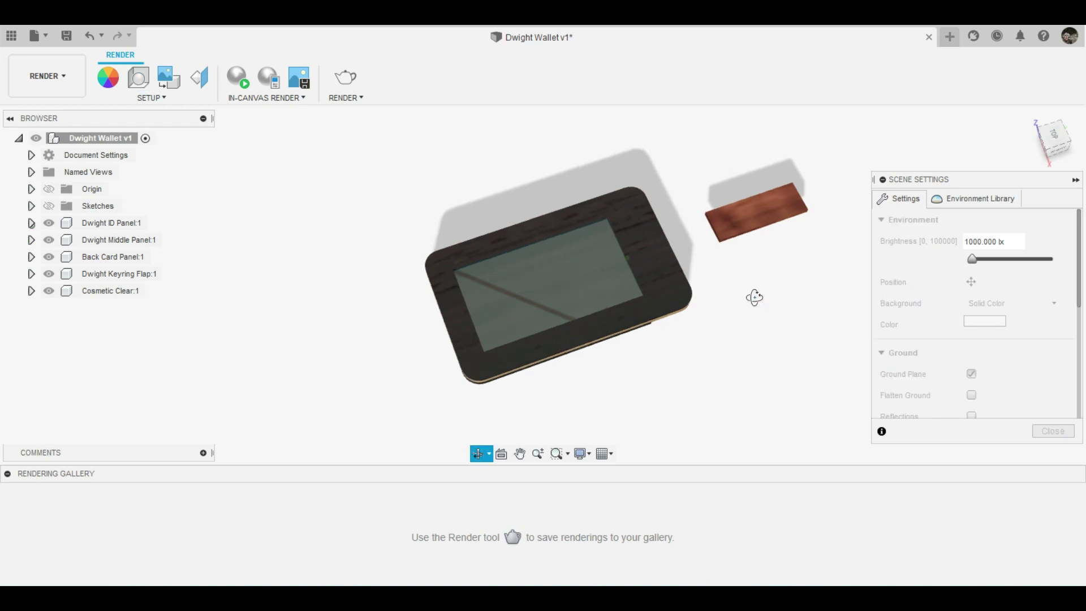
# Try the Grid Light, Field and Cool Light environments from the Environment Library.
pyautogui.click(976, 197)
pyautogui.scroll(-1, 983, 375)
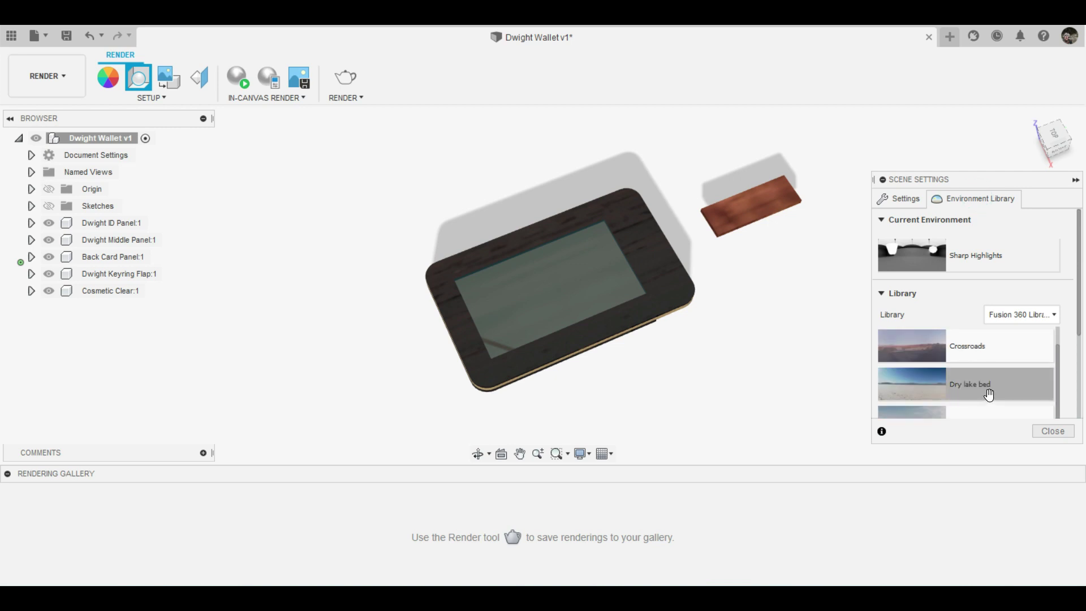
pyautogui.scroll(-1, 989, 390)
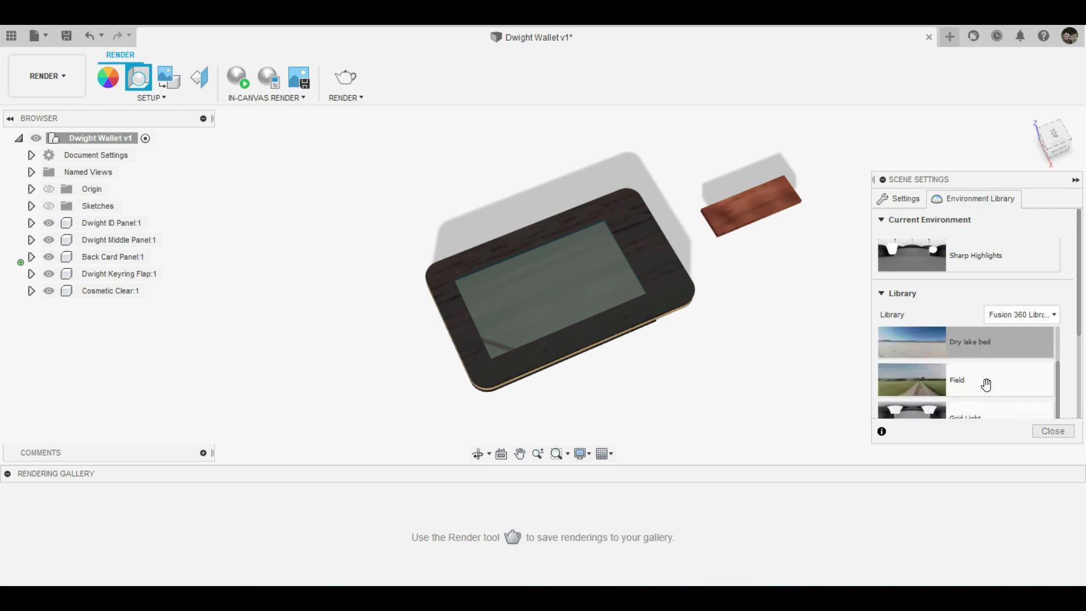
pyautogui.scroll(-1, 986, 385)
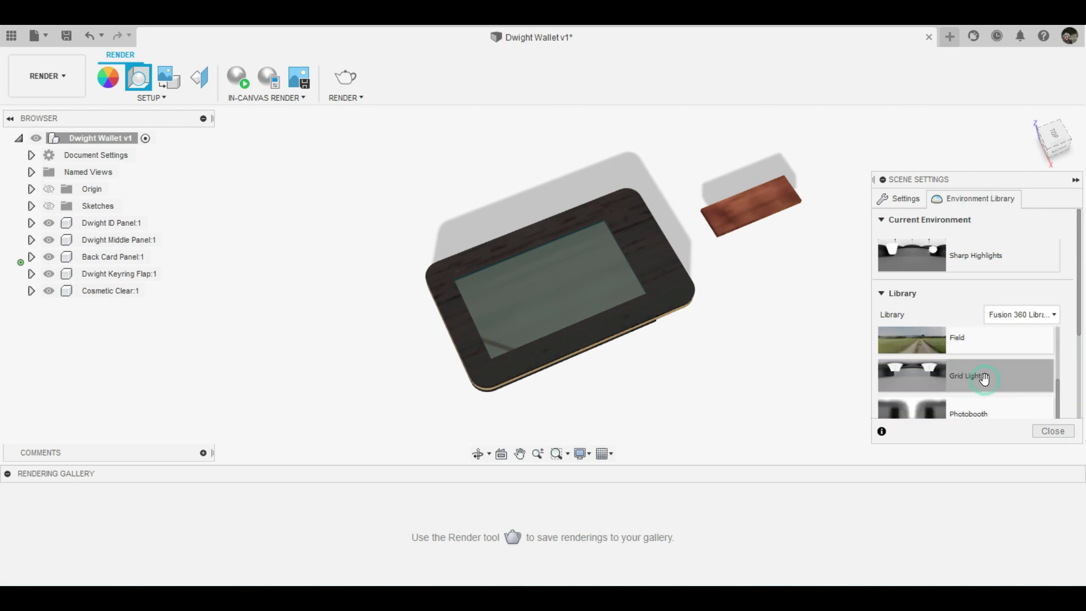
pyautogui.click(985, 379)
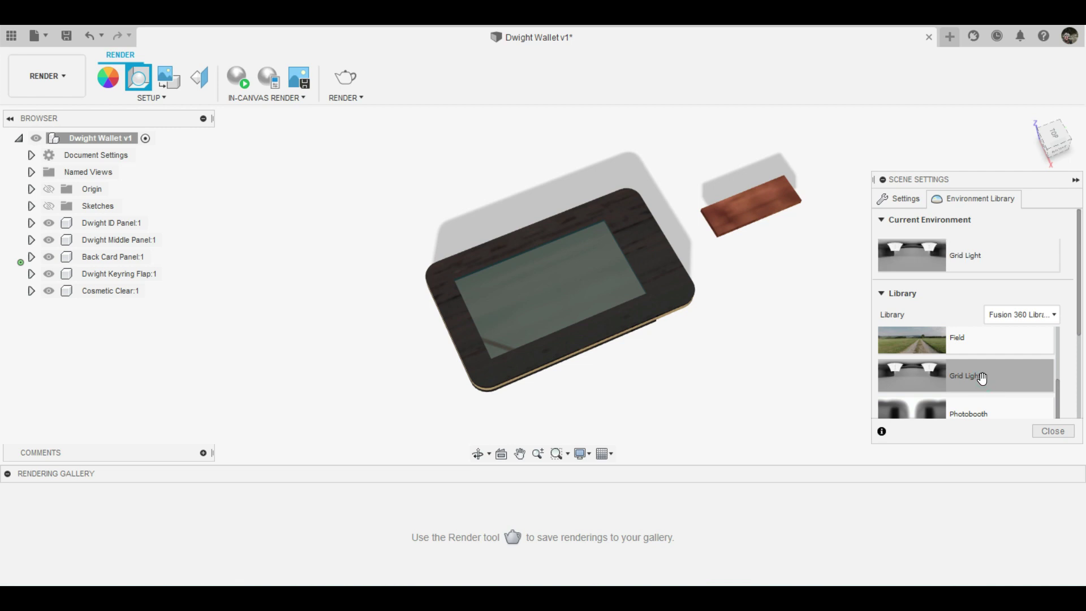
pyautogui.scroll(-1, 974, 400)
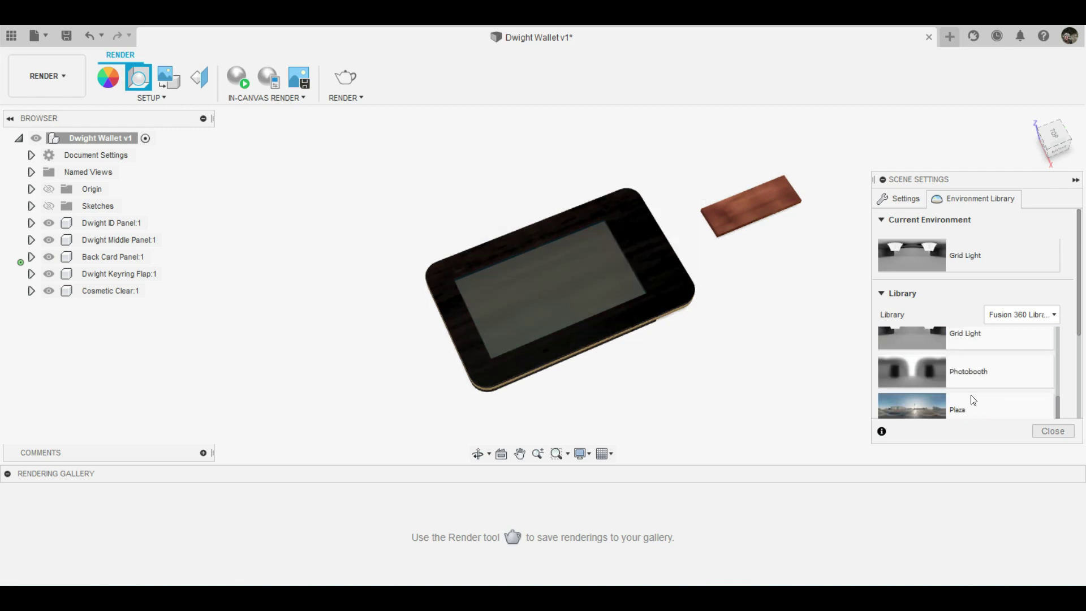
pyautogui.scroll(2, 970, 392)
pyautogui.click(971, 381)
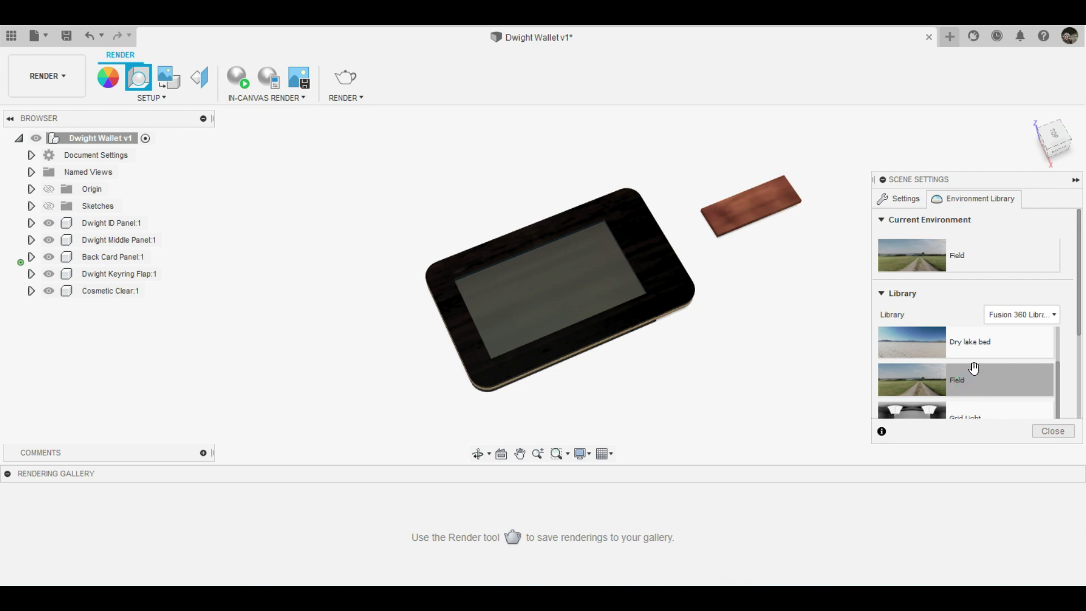
pyautogui.scroll(1, 979, 348)
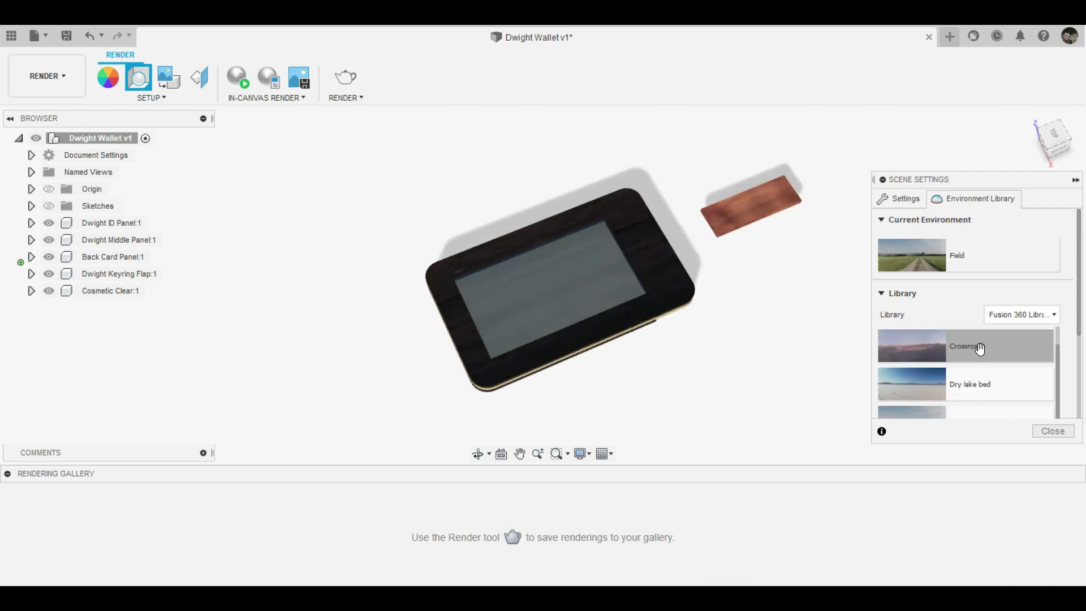
pyautogui.scroll(1, 981, 349)
pyautogui.click(964, 352)
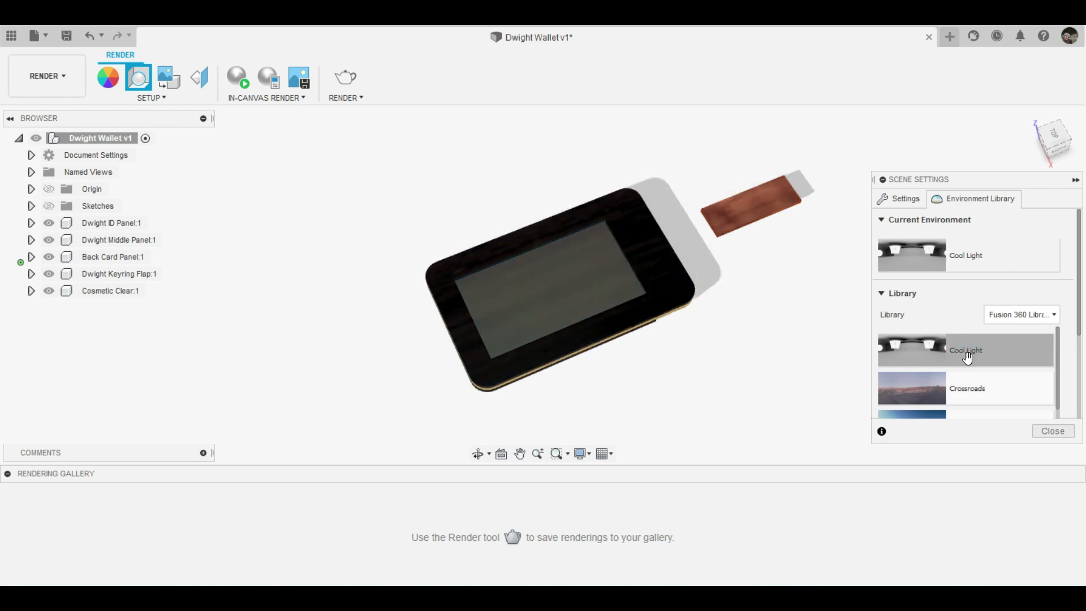
# Apply the Crossroads environment, nudge the view, and close Scene Settings.
pyautogui.click(980, 391)
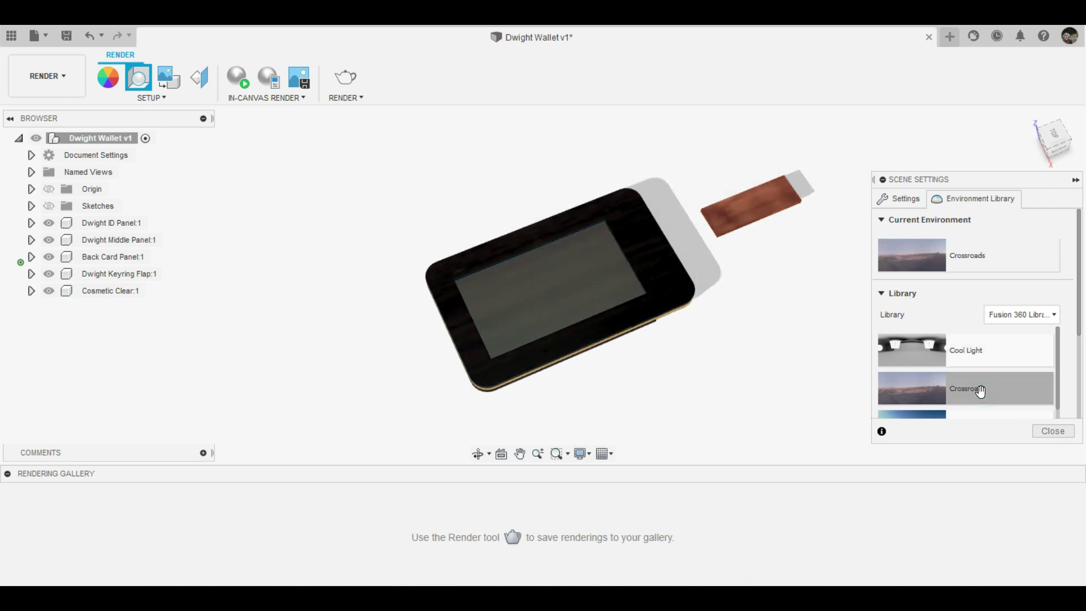
pyautogui.scroll(-1, 980, 391)
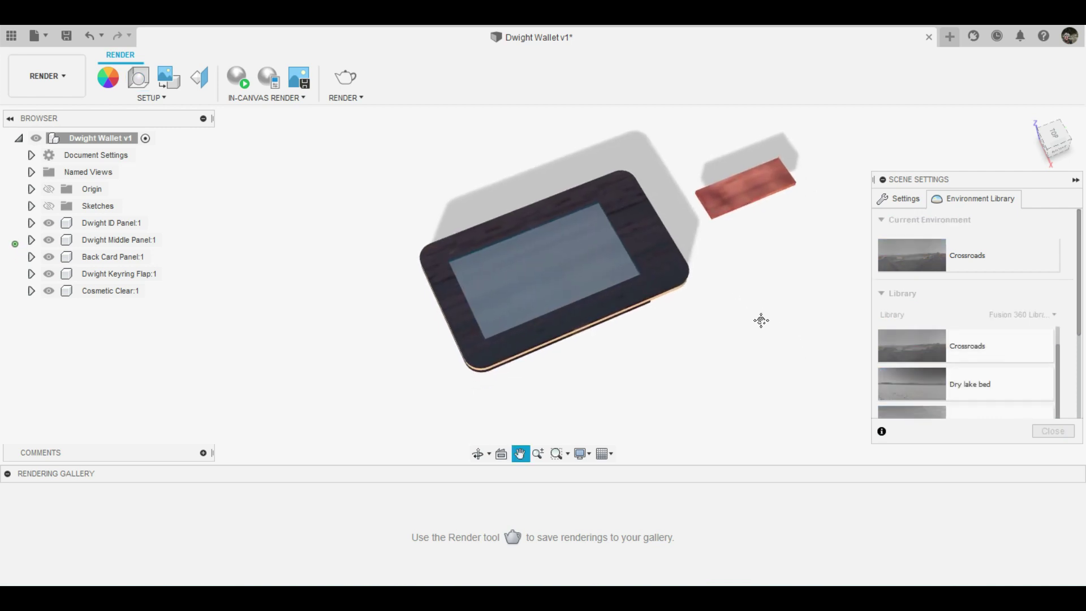
pyautogui.moveTo(759, 320)
pyautogui.mouseDown(button='middle')
pyautogui.moveTo(776, 384)
pyautogui.moveTo(775, 330)
pyautogui.mouseUp(button='middle')
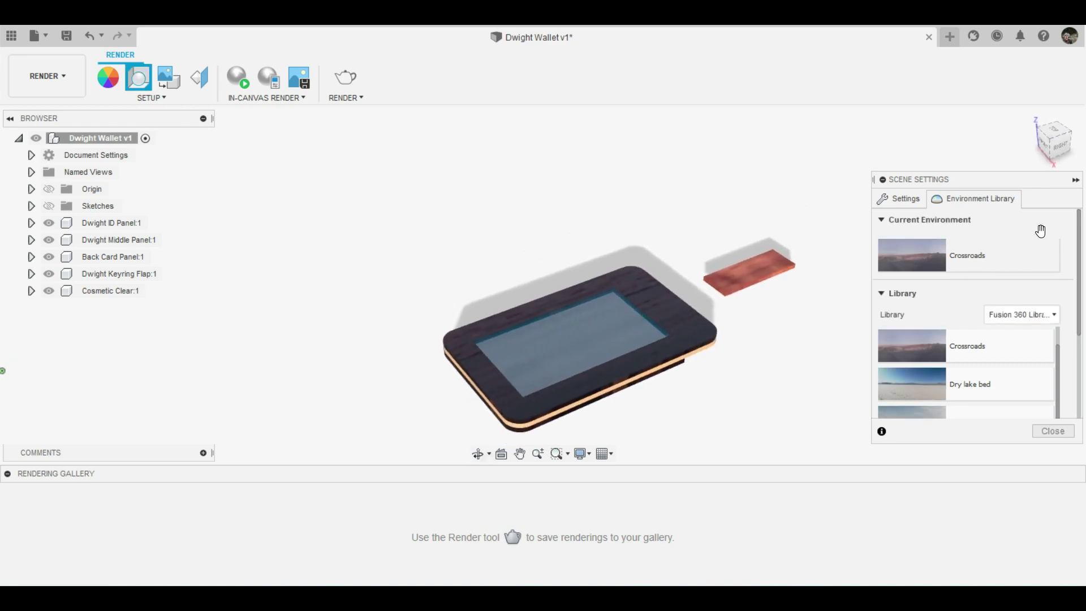
pyautogui.click(1053, 432)
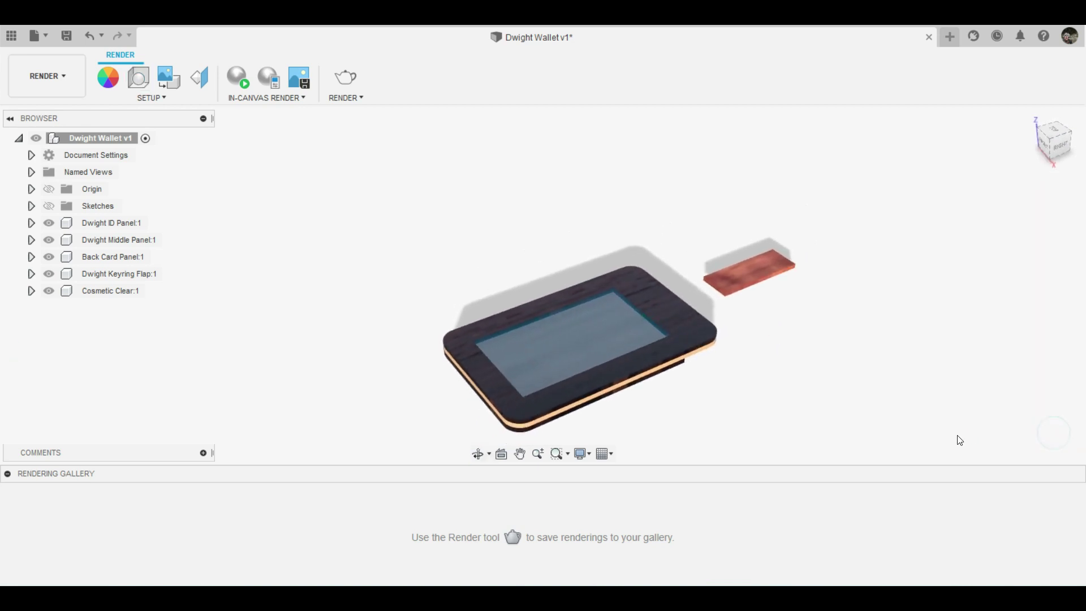
# Collapse the Rendering Gallery and Browser panels, orbit the wallet, and bring up the workspace list.
pyautogui.click(7, 474)
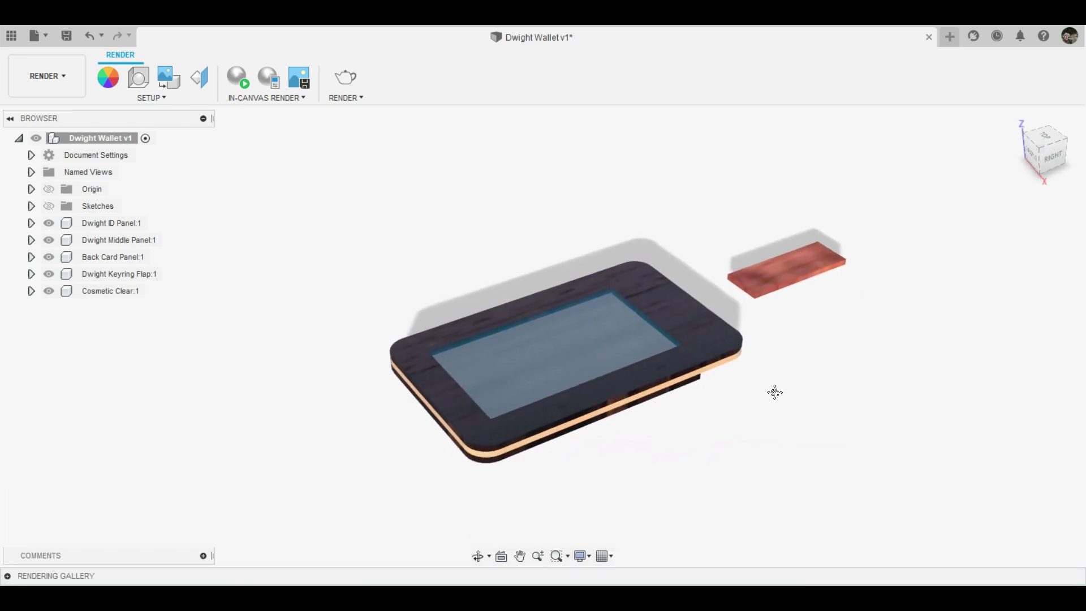
pyautogui.click(203, 118)
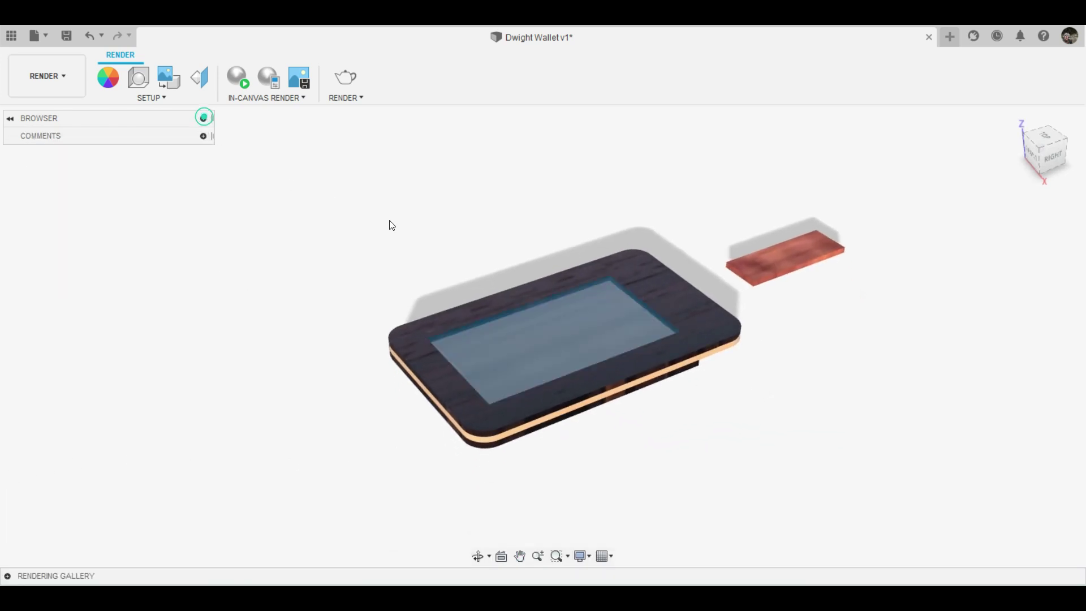
pyautogui.moveTo(679, 378)
pyautogui.keyDown('shift'); pyautogui.mouseDown(button='middle')
pyautogui.moveTo(686, 400)
pyautogui.moveTo(668, 373)
pyautogui.mouseUp(button='middle'); pyautogui.keyUp('shift')
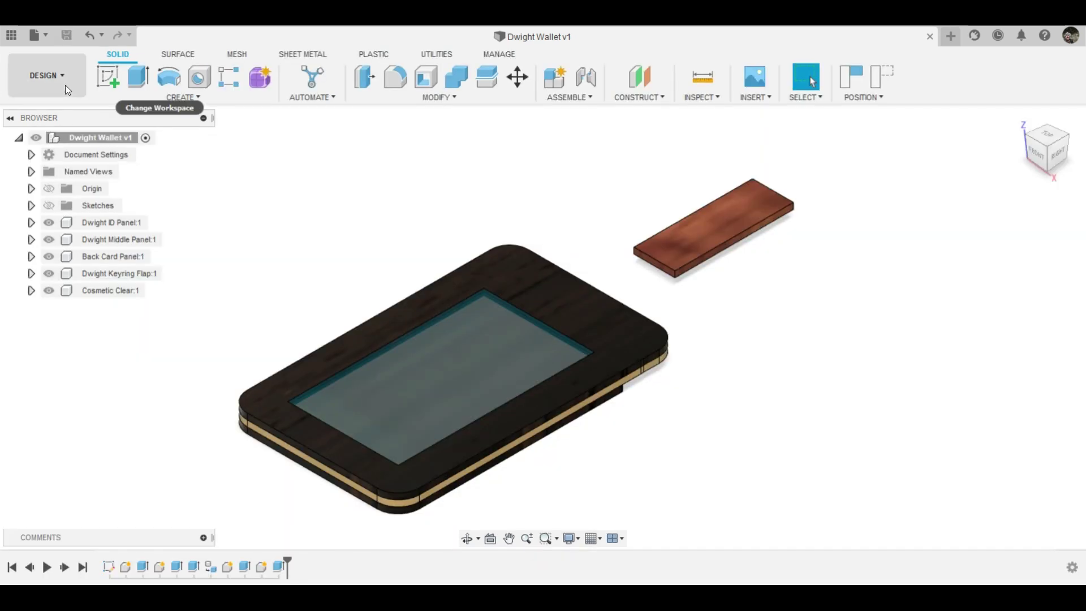
pyautogui.click(66, 84)
pyautogui.moveTo(36, 259)
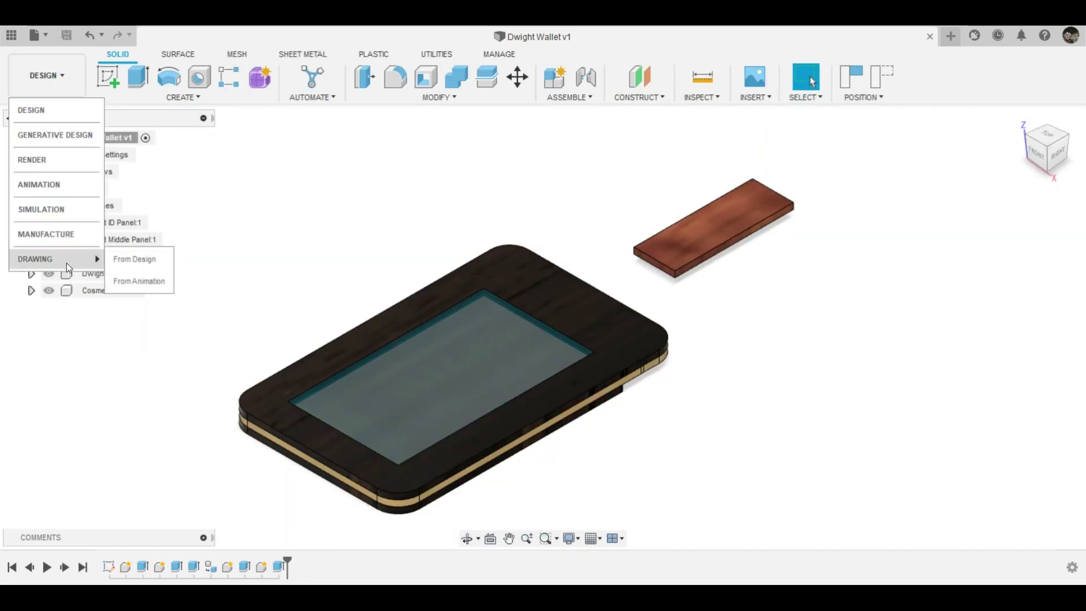
# Cancel the drawing dialog, then hide Cosmetic Clear:1, Back Card Panel:1 and Dwight Middle Panel:1.
pyautogui.click(134, 259)
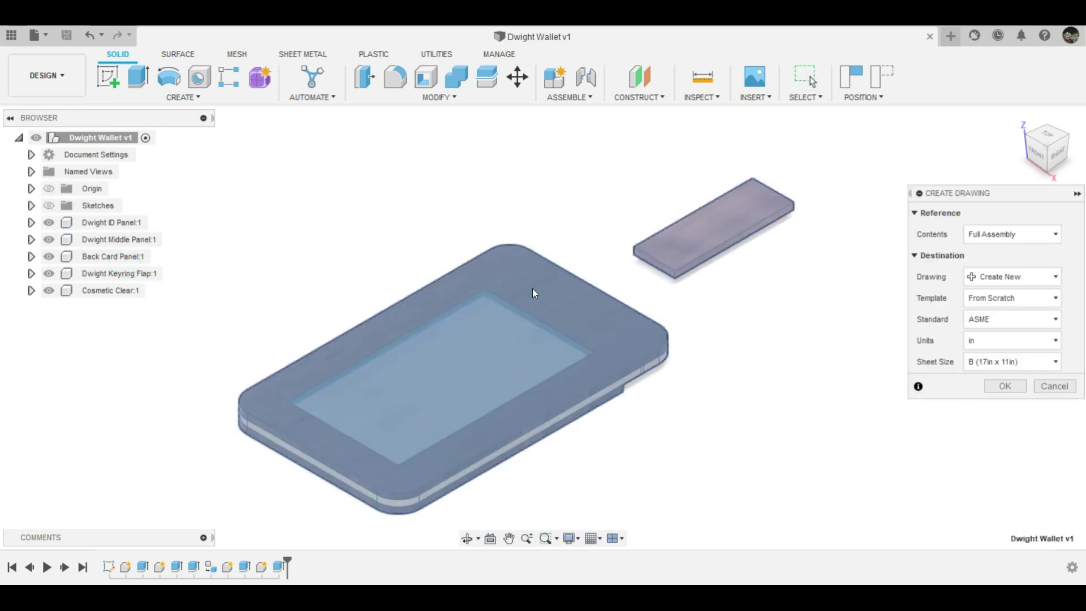
pyautogui.click(1047, 389)
pyautogui.click(107, 290)
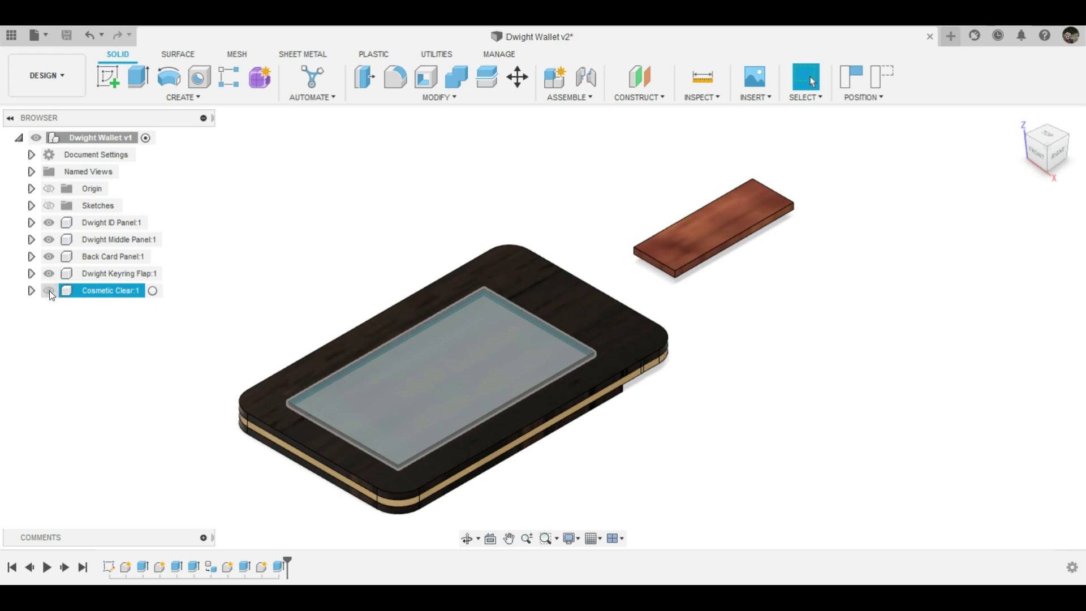
pyautogui.click(50, 291)
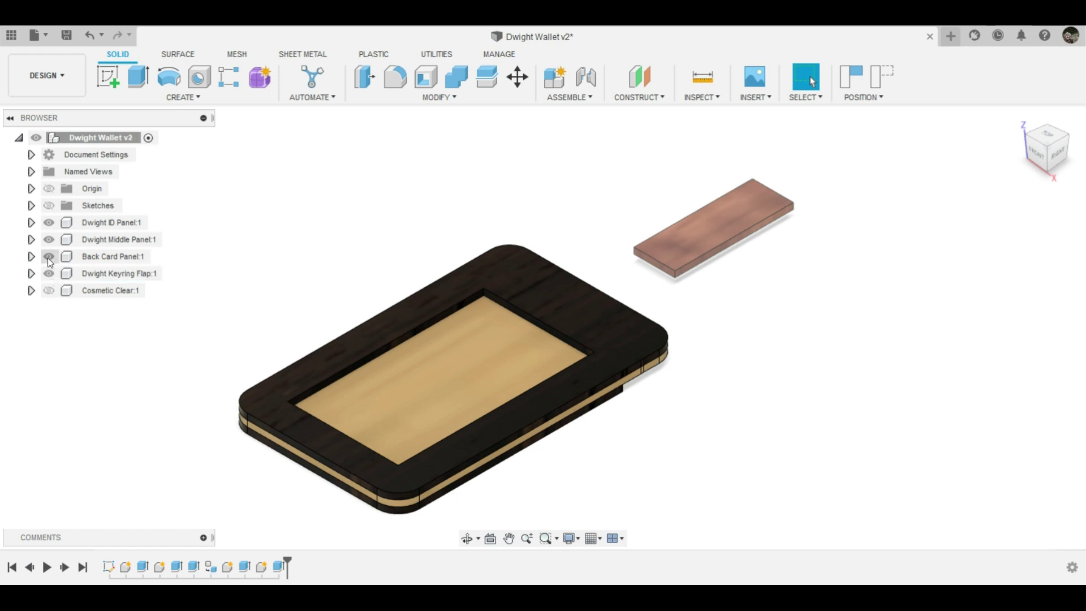
pyautogui.click(48, 257)
pyautogui.click(51, 238)
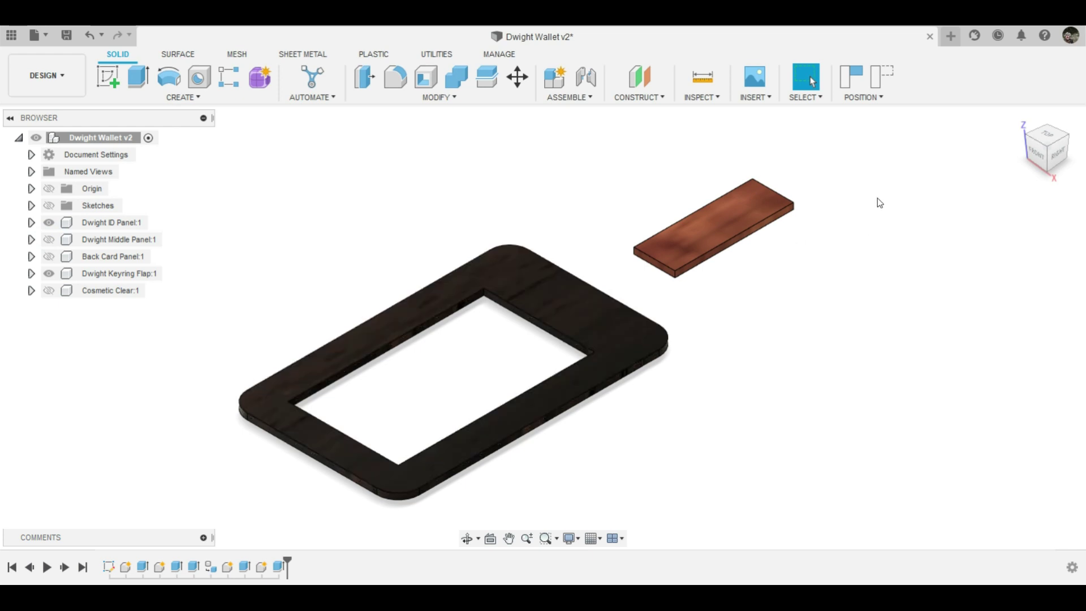
# Create a drawing from the design on an A (8.5in x 11in) sheet with visible parts only.
pyautogui.click(59, 79)
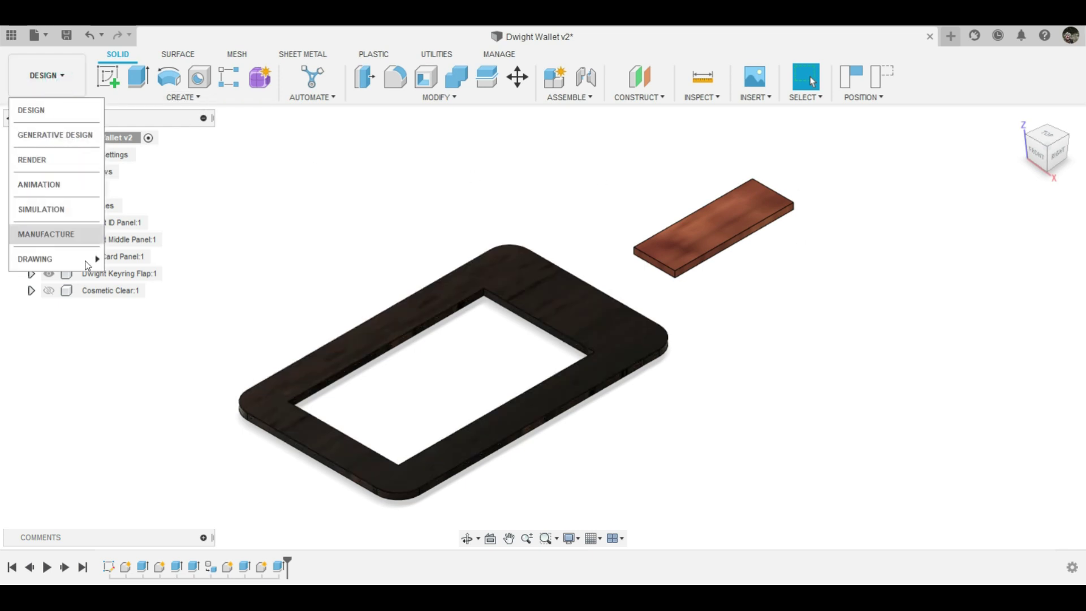
pyautogui.click(146, 262)
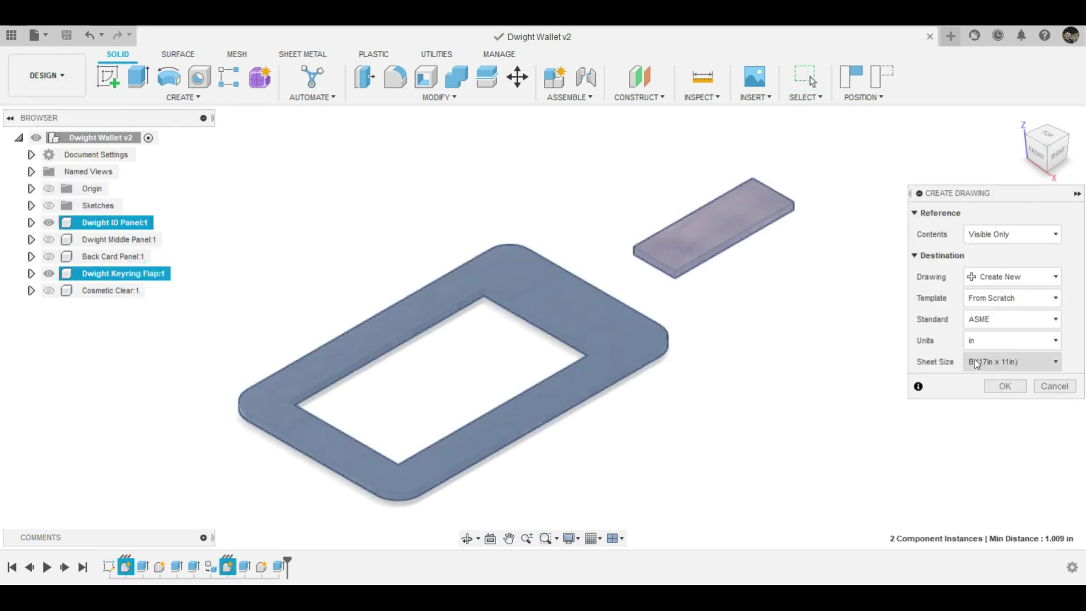
pyautogui.click(1003, 363)
pyautogui.click(1016, 384)
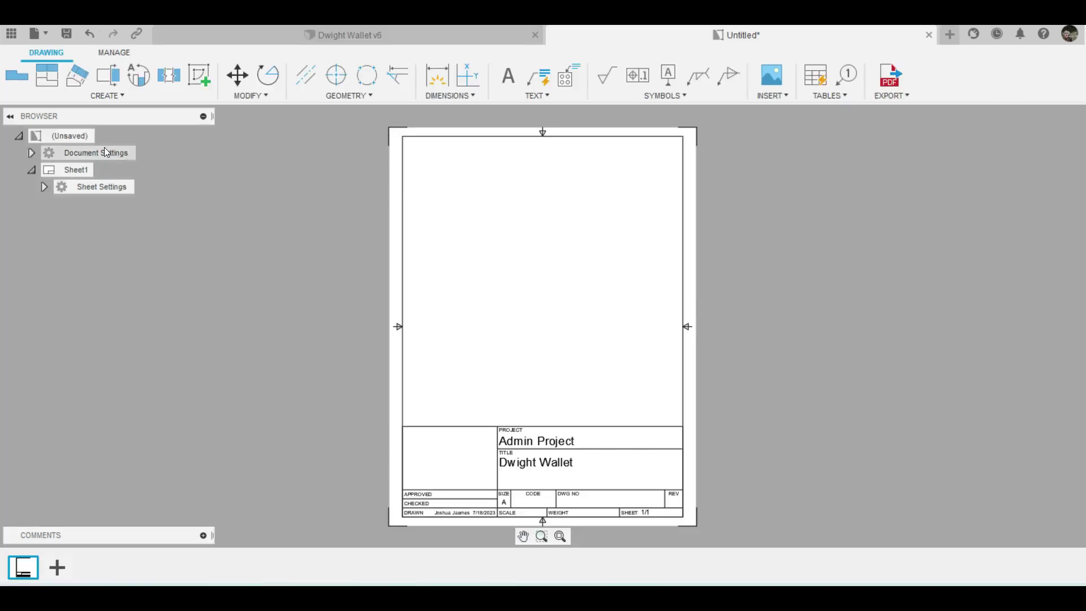
# Place a shaded TOP base view at 1:1 scale near the centre of the sheet.
pyautogui.click(16, 74)
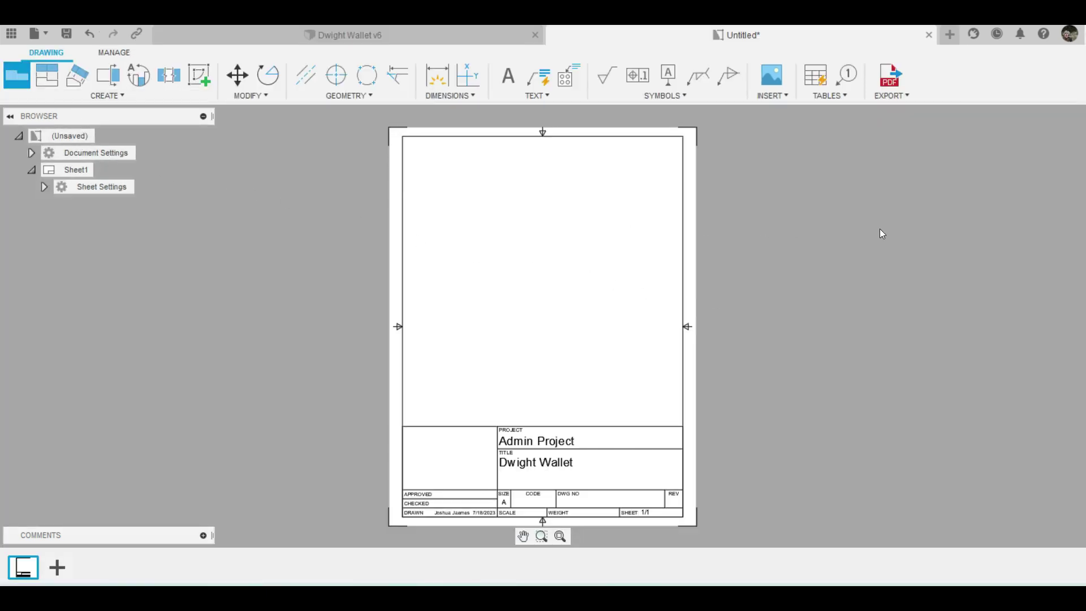
pyautogui.click(1027, 201)
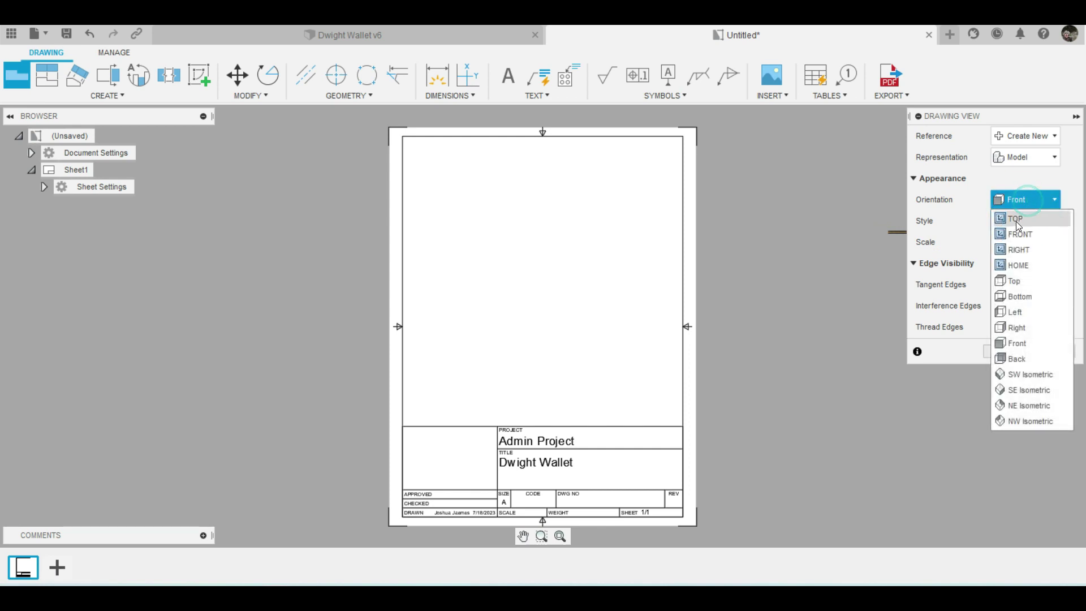
pyautogui.click(1016, 221)
pyautogui.click(1067, 242)
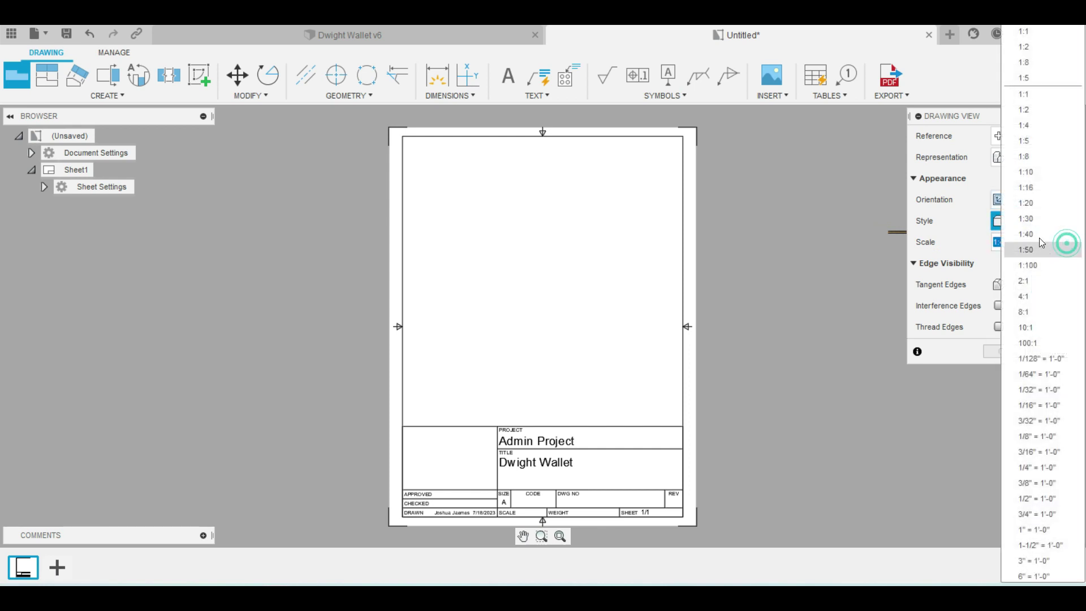
pyautogui.click(1044, 93)
pyautogui.click(1046, 226)
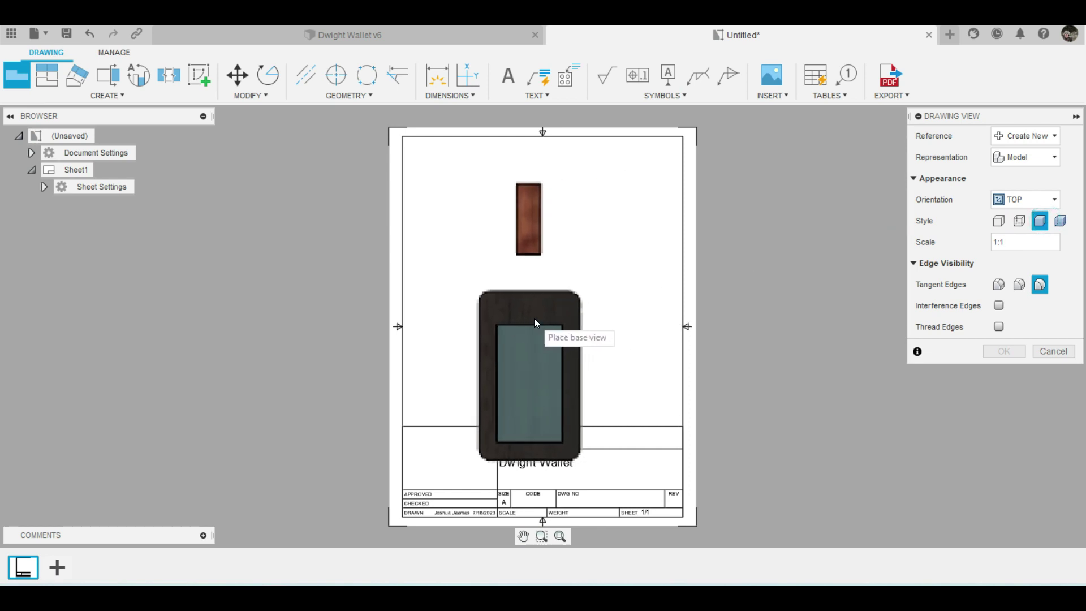
pyautogui.click(545, 284)
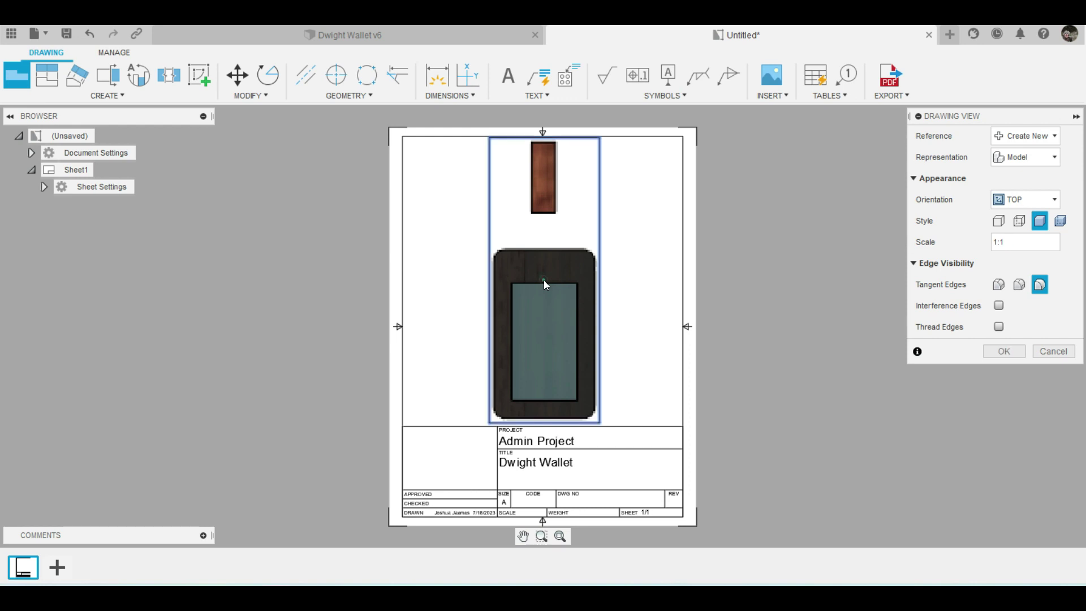
pyautogui.click(1001, 352)
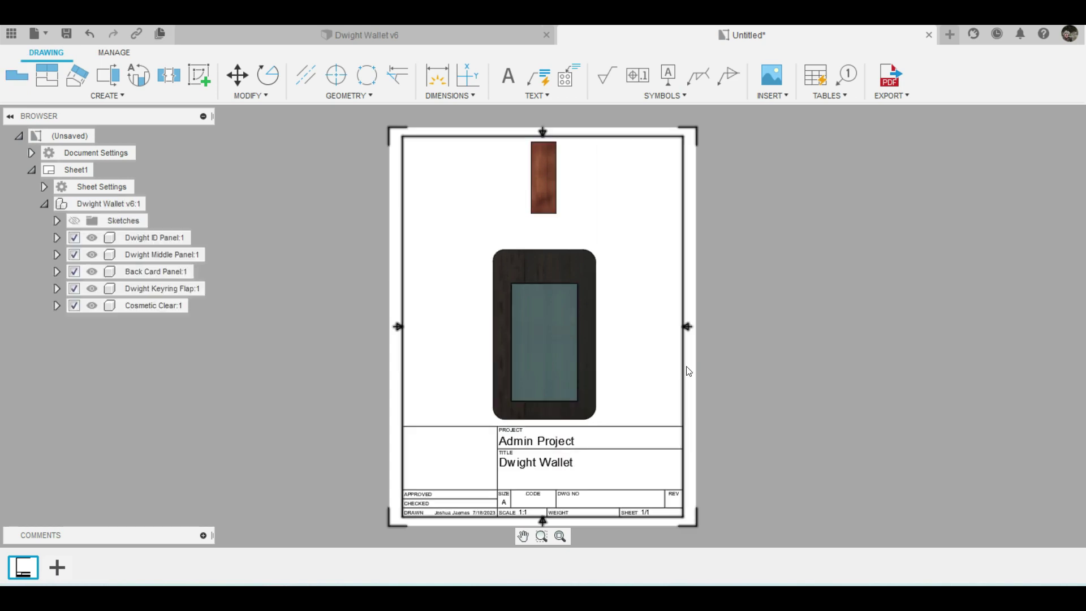